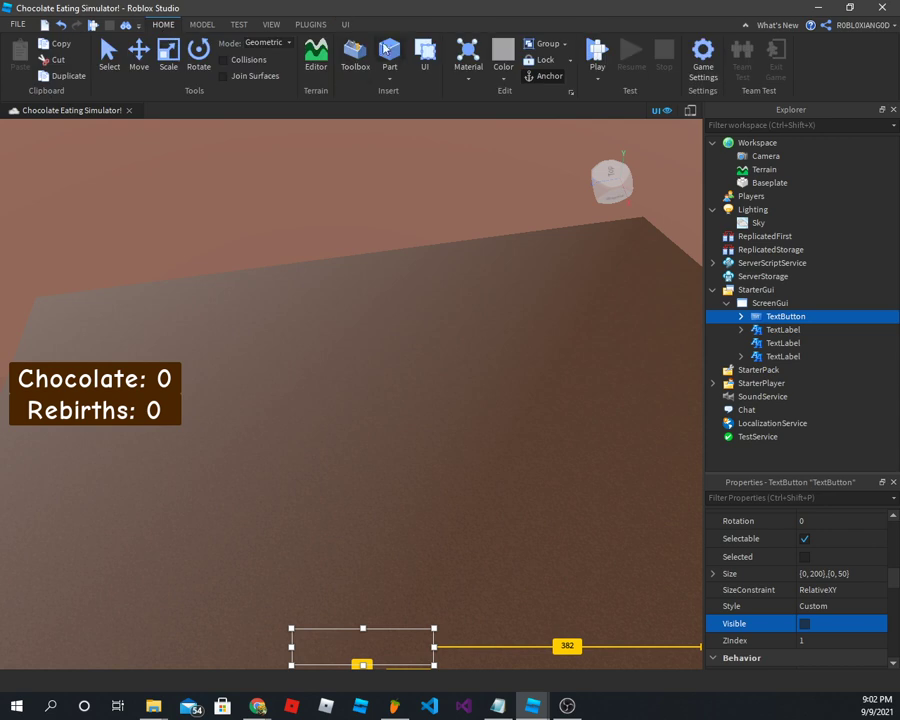
# - Insert a block part on the baseplate and scale it down to about half its length
pyautogui.click(356, 60)
pyautogui.click(390, 55)
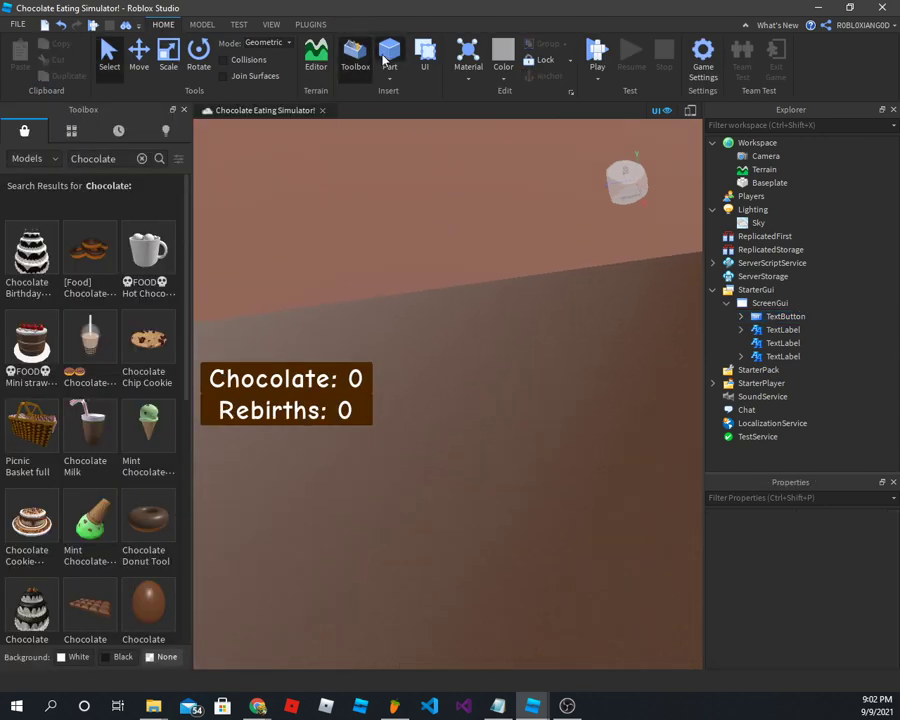
pyautogui.moveTo(436, 310); pyautogui.dragTo(460, 313, button='right')
pyautogui.press('w')
pyautogui.moveTo(465, 254); pyautogui.dragTo(465, 254, button='right')
pyautogui.press('s')
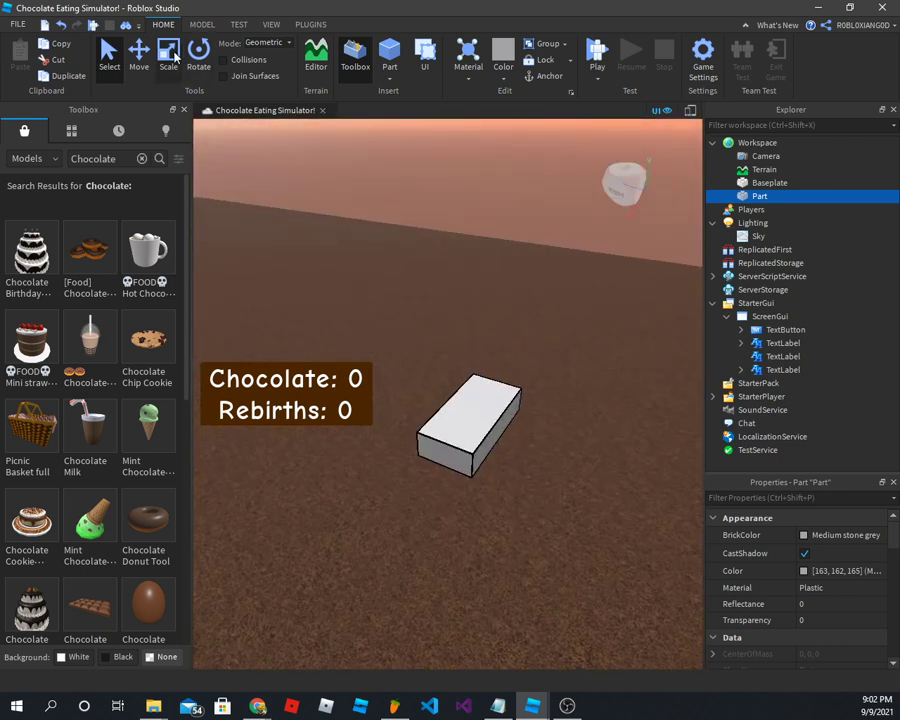
pyautogui.click(174, 57)
pyautogui.moveTo(450, 473); pyautogui.dragTo(462, 440)
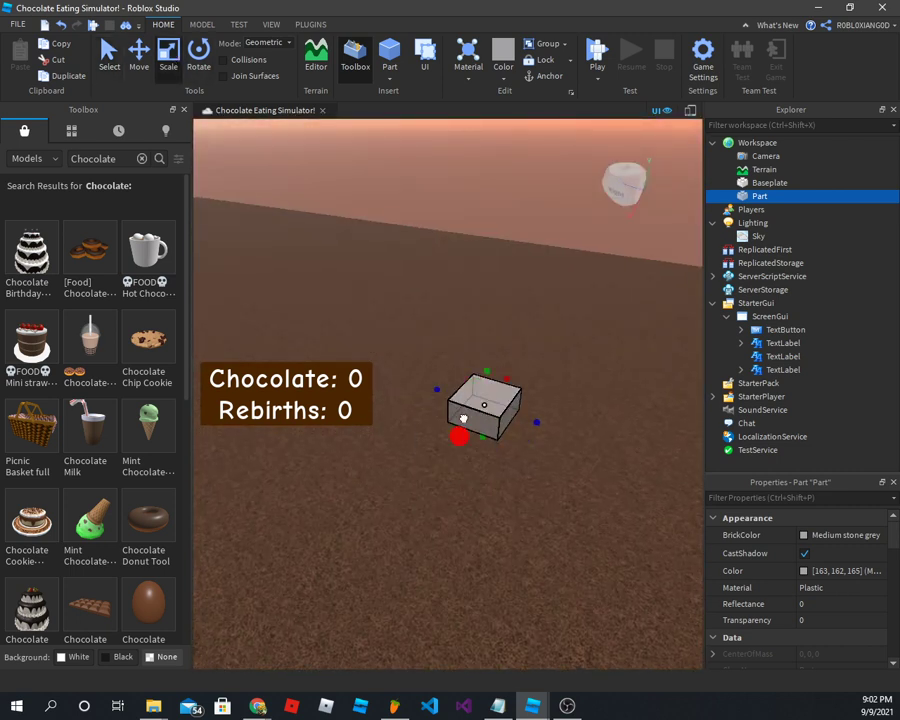
# - Hide the game's UI overlay in the viewport and turn off snap-to-grid for moving
pyautogui.click(202, 24)
pyautogui.click(184, 110)
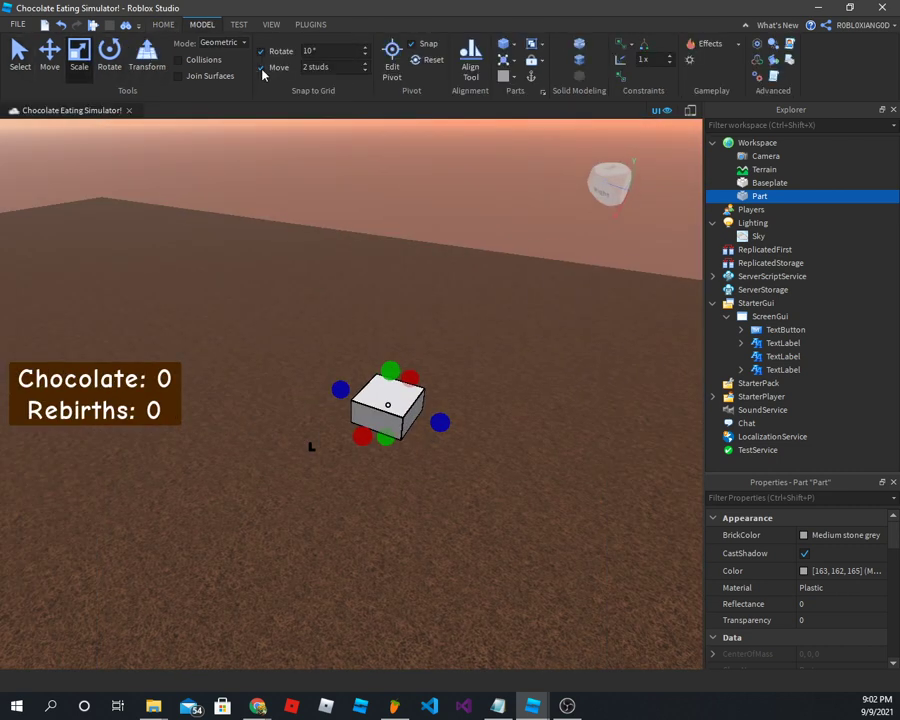
pyautogui.scroll(3, 374, 345)
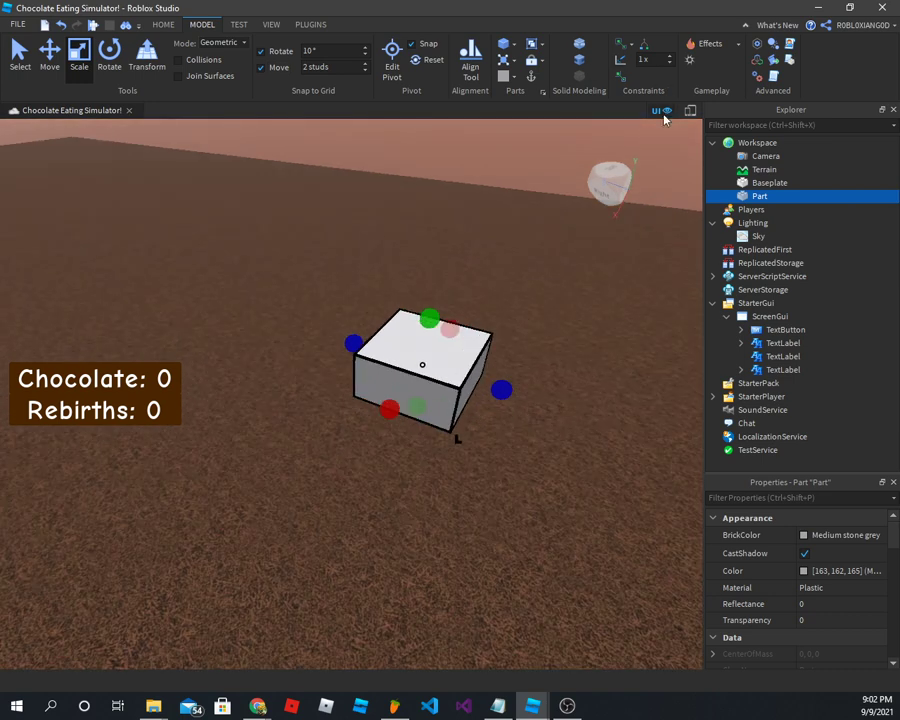
pyautogui.click(663, 112)
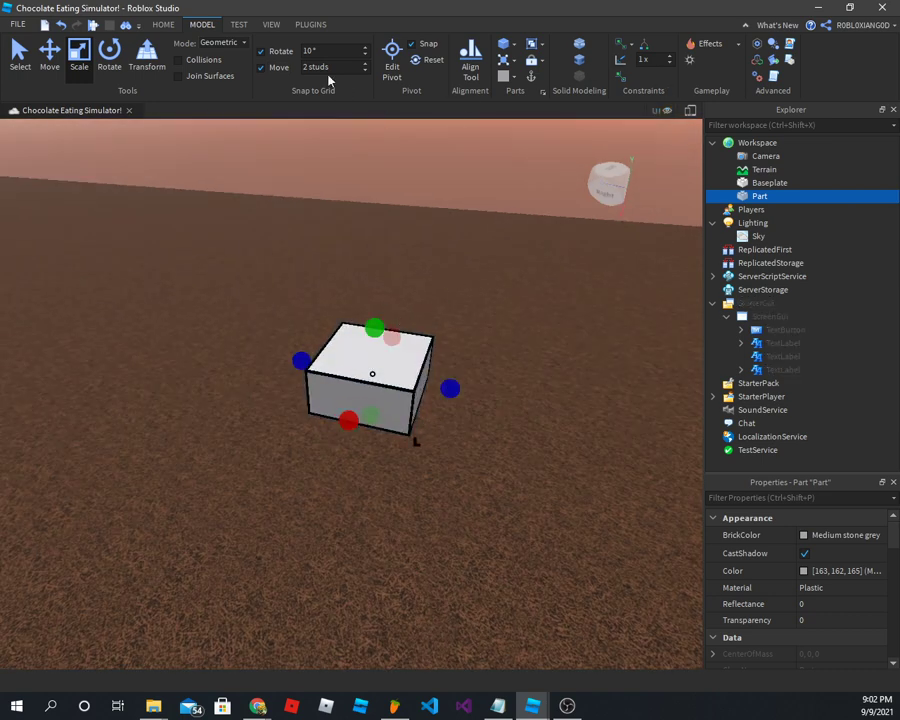
pyautogui.click(276, 70)
# - Scale the part into a thin, upright, roughly square slab and set its BrickColor to Dirt brown
pyautogui.moveTo(346, 419); pyautogui.dragTo(378, 362)
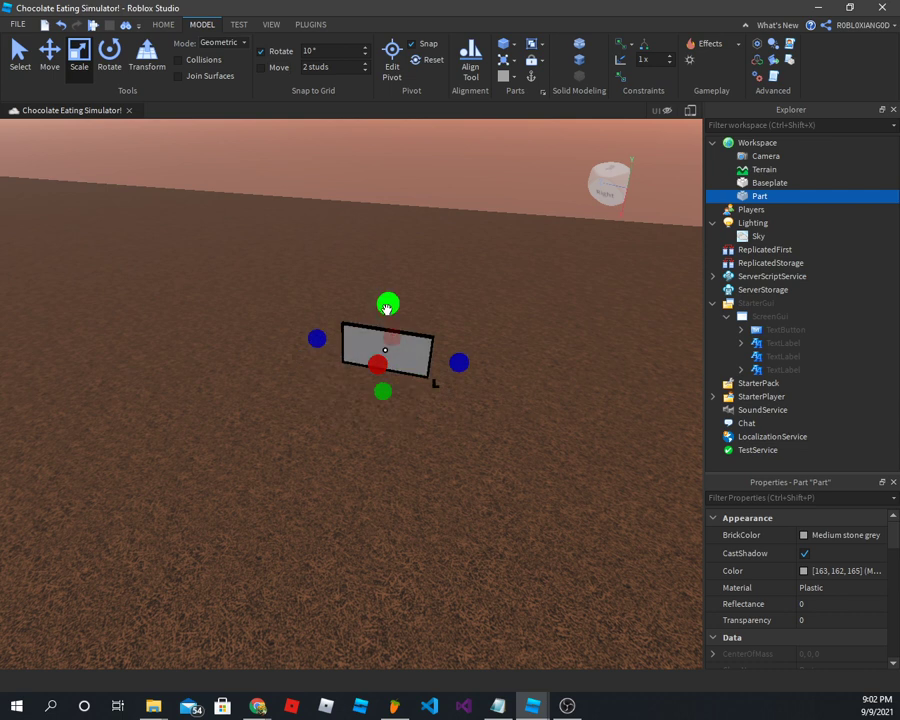
pyautogui.moveTo(387, 297); pyautogui.dragTo(397, 270)
pyautogui.moveTo(455, 337); pyautogui.dragTo(414, 336)
pyautogui.moveTo(382, 267); pyautogui.dragTo(380, 288)
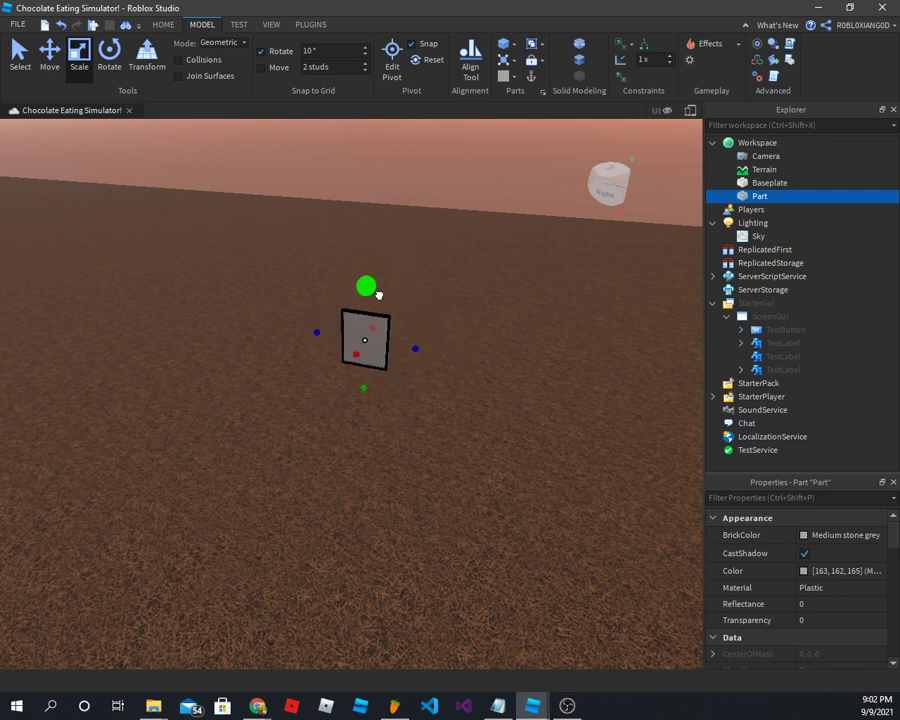
pyautogui.click(810, 535)
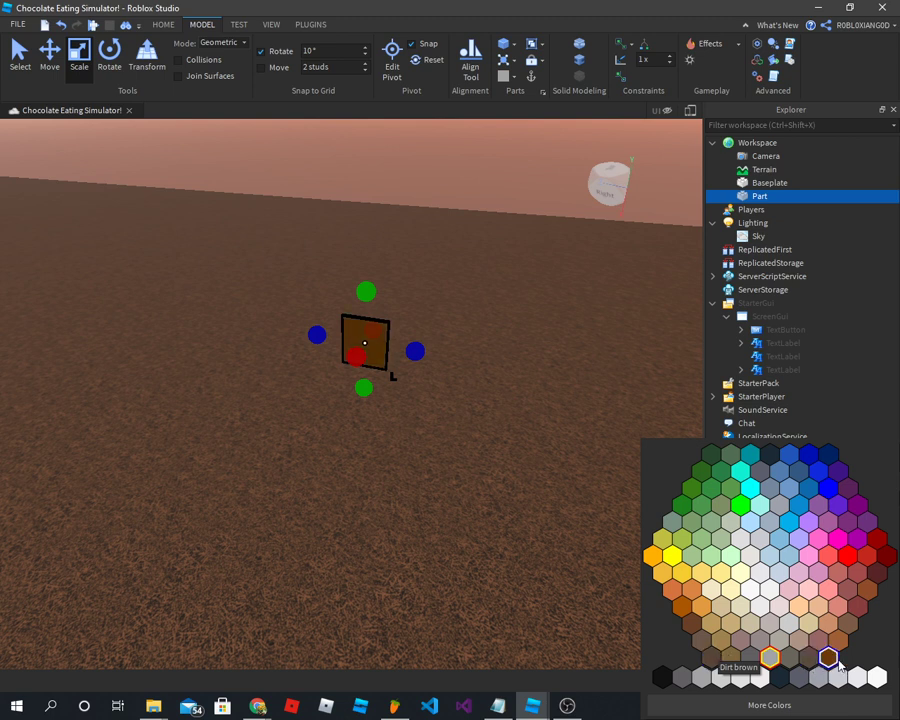
pyautogui.click(711, 658)
# - Examine the brown slab up close from several sides
pyautogui.moveTo(472, 535); pyautogui.dragTo(496, 510, button='right')
pyautogui.scroll(5, 449, 503)
pyautogui.scroll(-1, 449, 503)
pyautogui.click(449, 503)
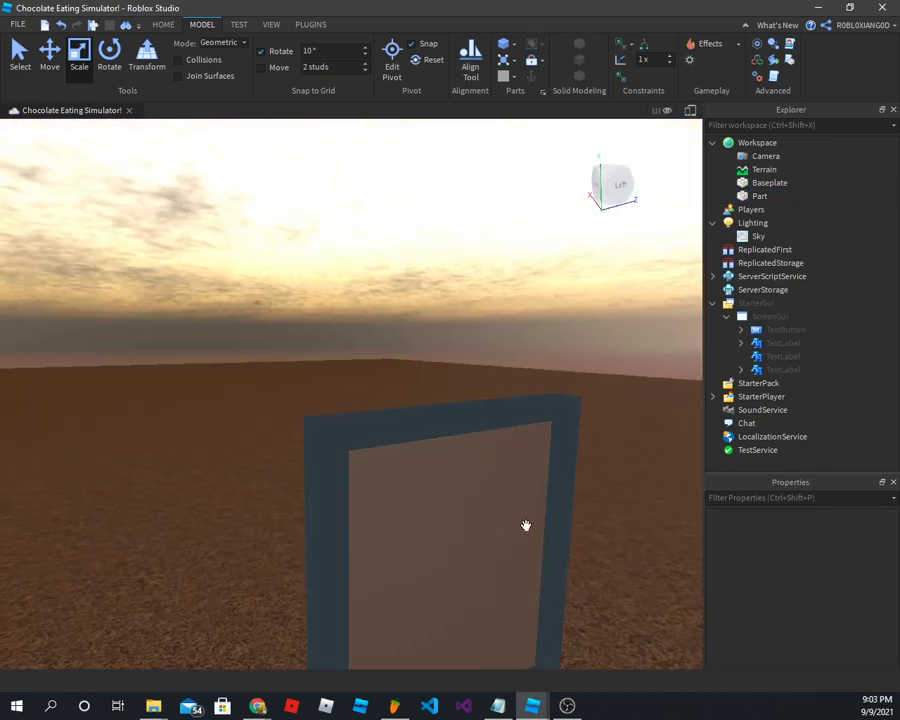
pyautogui.moveTo(391, 277); pyautogui.dragTo(391, 277, button='right')
pyautogui.click(450, 383)
pyautogui.scroll(-4, 488, 395)
pyautogui.scroll(4, 605, 428)
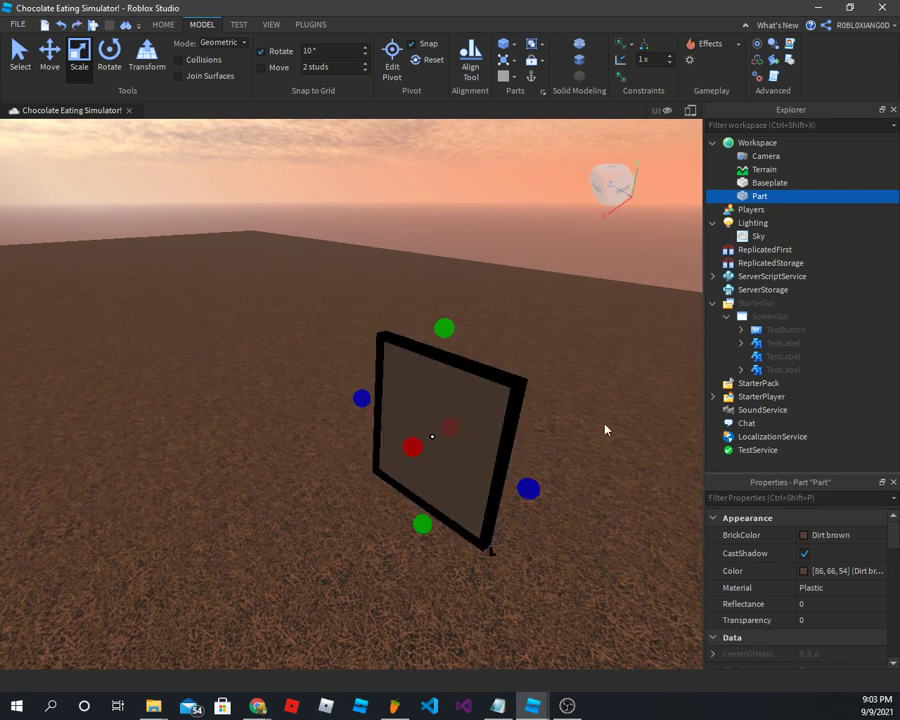
pyautogui.moveTo(612, 428); pyautogui.dragTo(612, 428, button='right')
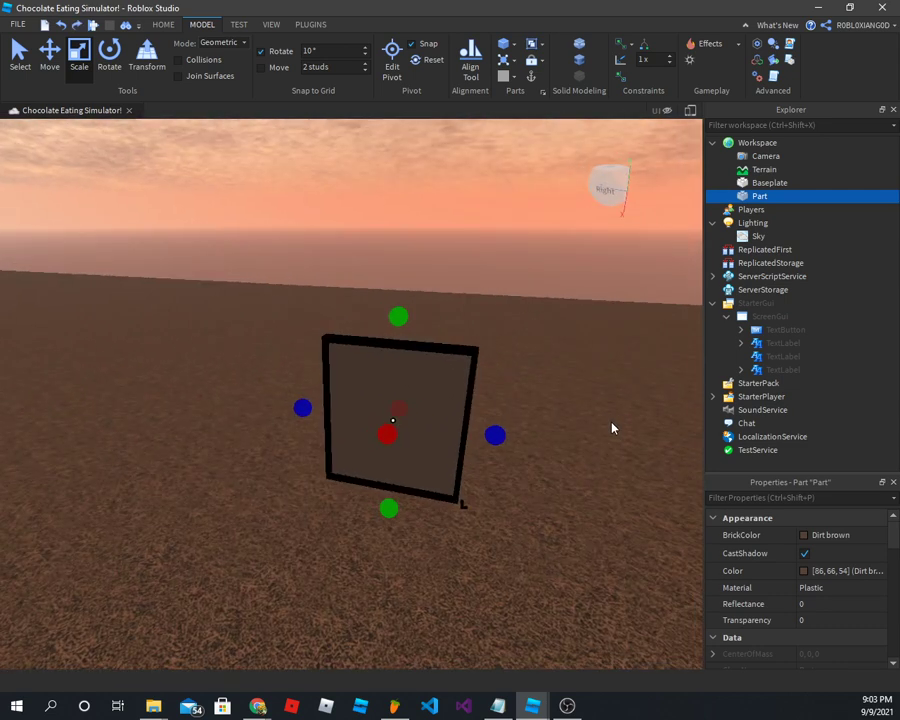
# - Duplicate the brown slab and move the copy slightly forward of the original
pyautogui.click(166, 24)
pyautogui.moveTo(339, 174); pyautogui.dragTo(339, 174, button='right')
pyautogui.click(145, 66)
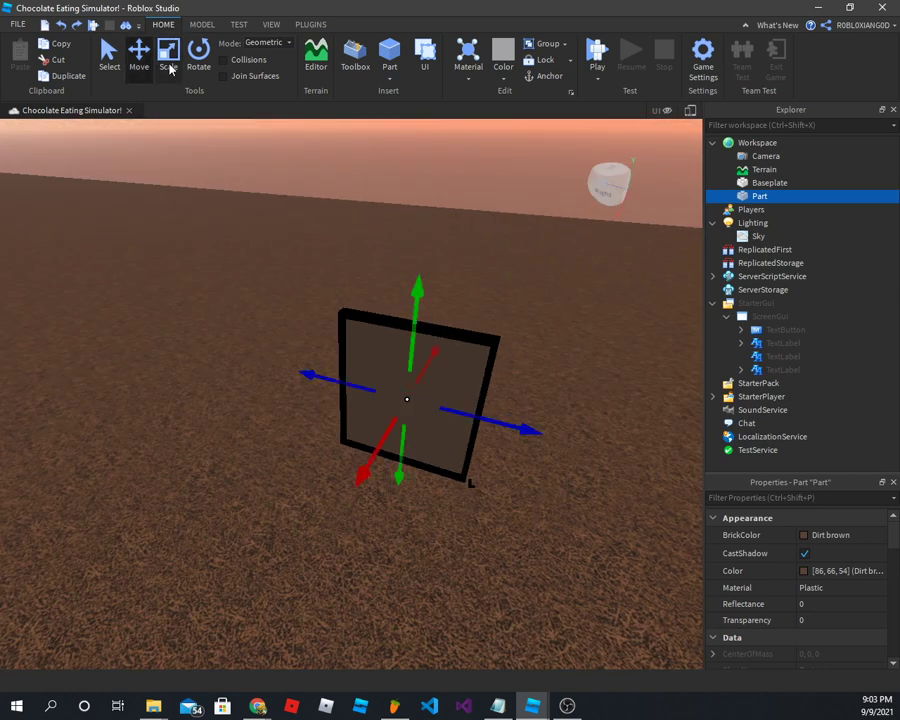
pyautogui.hotkey('ctrl', 'd')
pyautogui.moveTo(388, 422); pyautogui.dragTo(389, 432)
# - Scale the copied slab down to a small piece at the original slab's upper corner
pyautogui.click(168, 58)
pyautogui.moveTo(394, 478); pyautogui.dragTo(402, 398)
pyautogui.moveTo(450, 368); pyautogui.dragTo(365, 345)
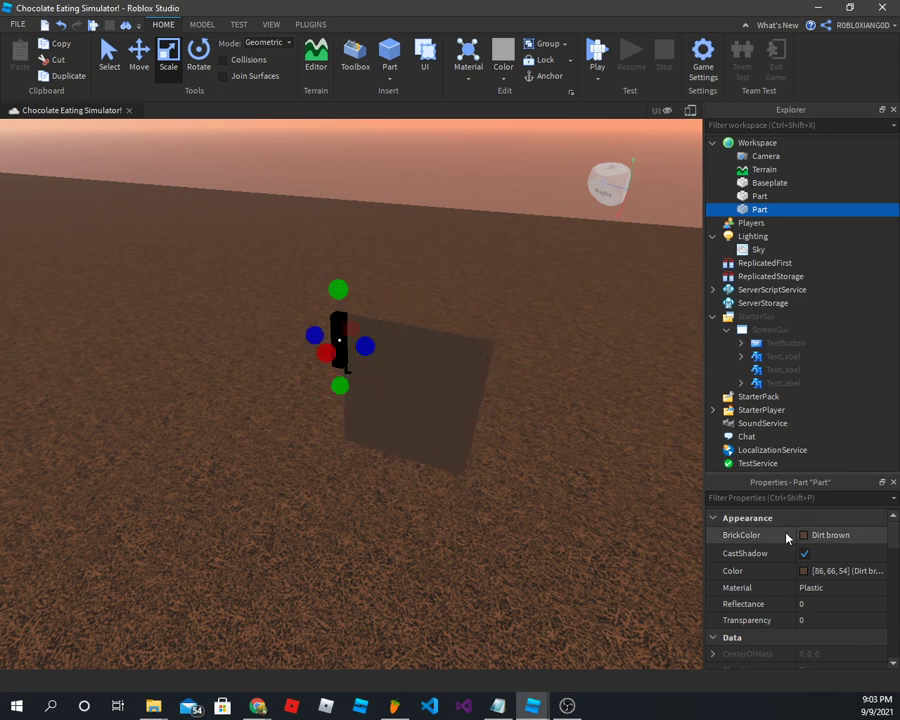
# - Set the small piece's colour to a darker brown, RGB 67, 51, 42
pyautogui.click(804, 570)
pyautogui.click(612, 351)
pyautogui.click(614, 324)
pyautogui.click(543, 476)
pyautogui.click(434, 387)
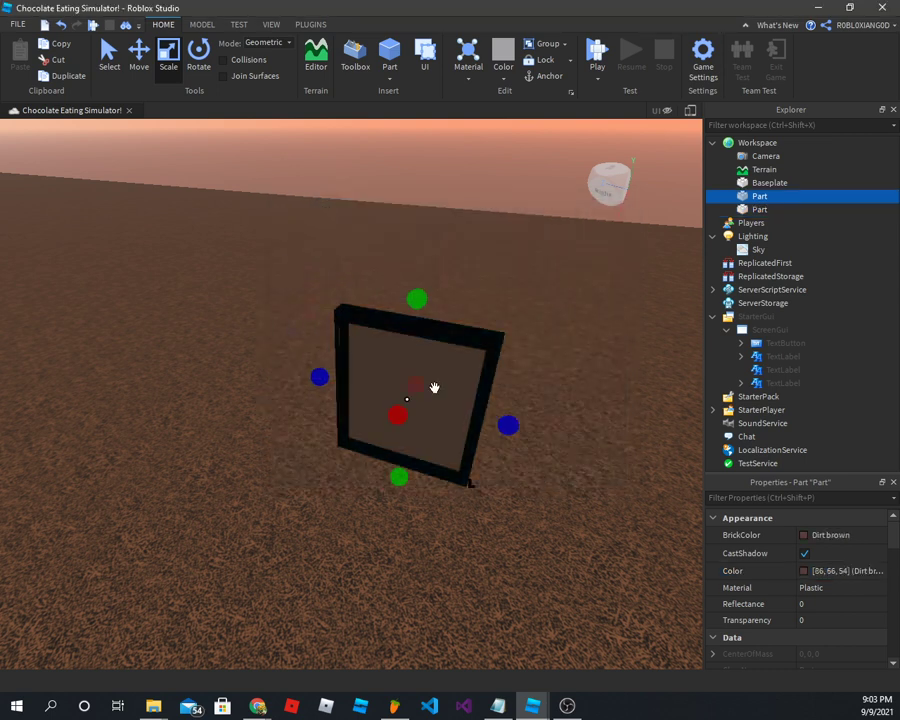
pyautogui.click(482, 197)
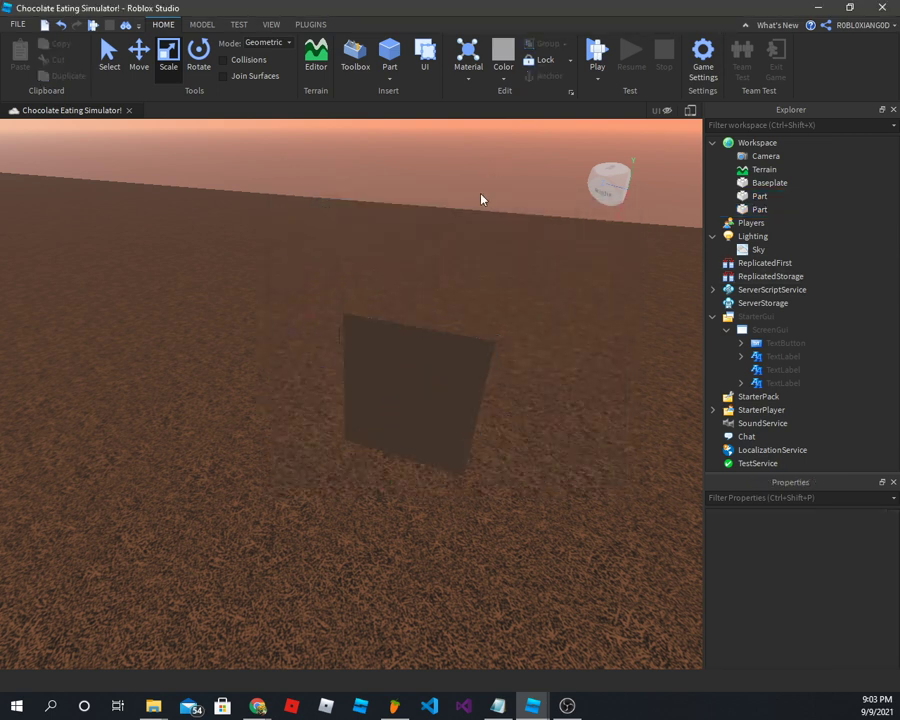
# - Widen the small dark piece and move it just inside the slab's upper corner
pyautogui.click(761, 210)
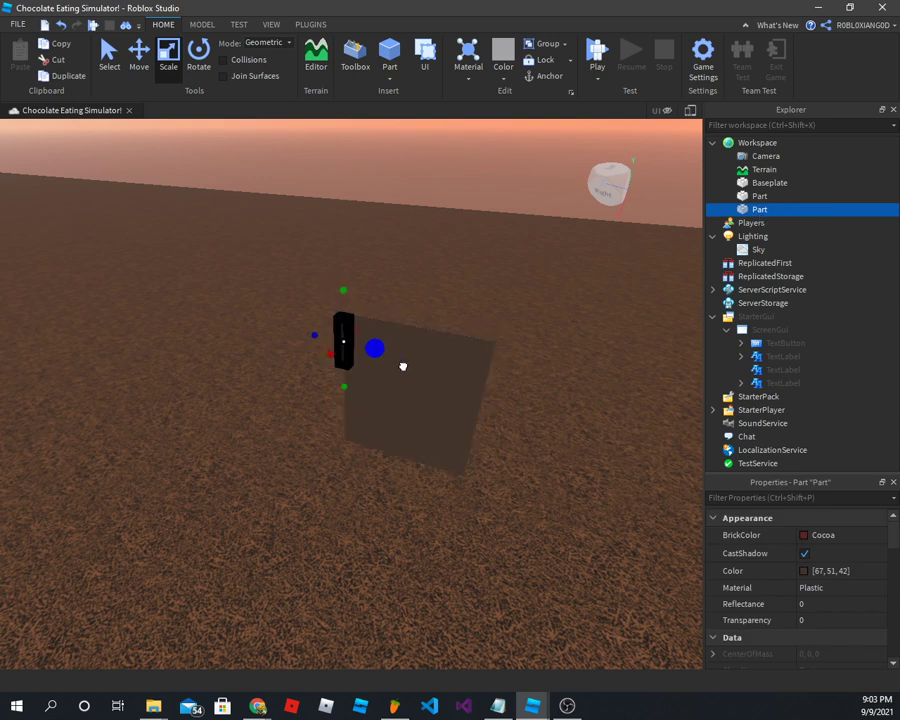
pyautogui.click(440, 394)
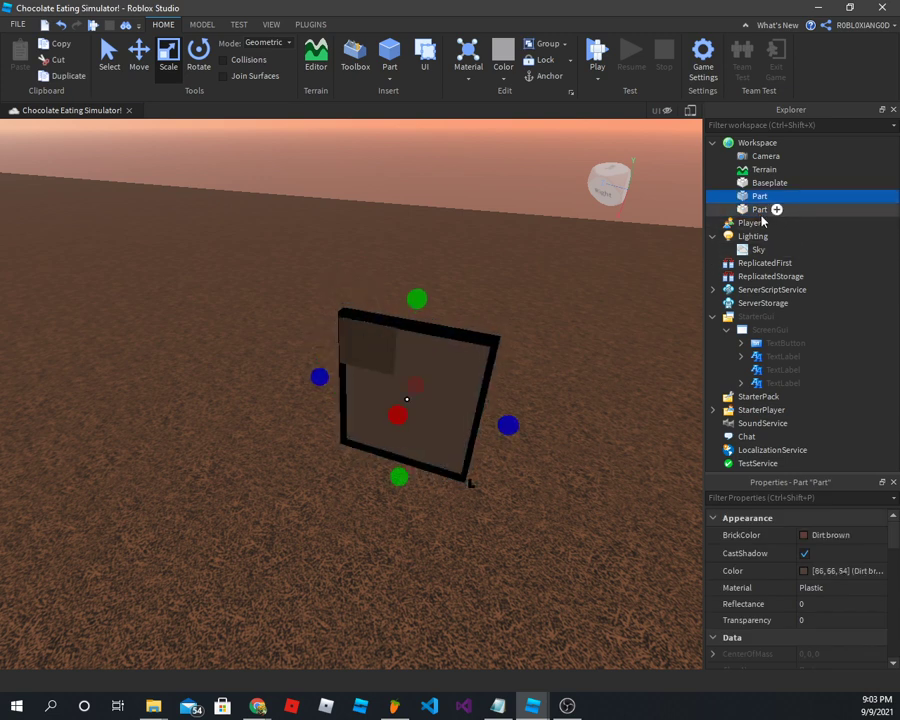
pyautogui.click(763, 212)
pyautogui.moveTo(546, 148); pyautogui.dragTo(556, 152, button='right')
pyautogui.click(139, 58)
pyautogui.moveTo(420, 357); pyautogui.dragTo(446, 361)
pyautogui.moveTo(381, 292); pyautogui.dragTo(380, 315)
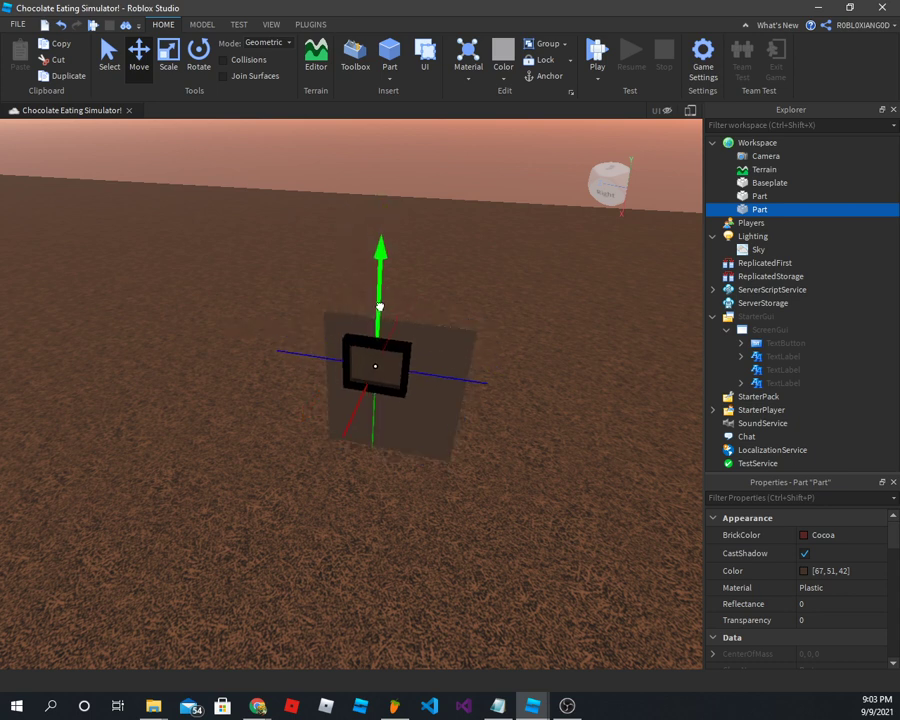
pyautogui.click(421, 366)
pyautogui.moveTo(426, 367); pyautogui.dragTo(416, 366)
# - Scale the dark piece down in width and height to a small square near the slab's corner
pyautogui.moveTo(466, 316); pyautogui.dragTo(472, 312, button='right')
pyautogui.press('w')
pyautogui.press('s')
pyautogui.moveTo(316, 161); pyautogui.dragTo(353, 170, button='right')
pyautogui.press('w')
pyautogui.hotkey('ctrl', '3')
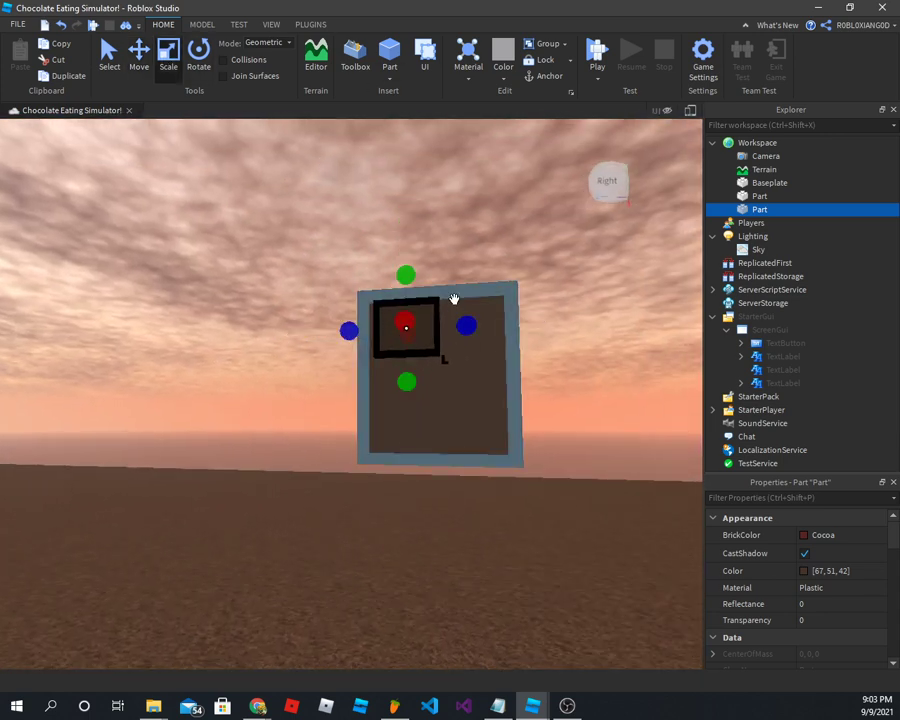
pyautogui.moveTo(446, 325); pyautogui.dragTo(433, 322)
pyautogui.moveTo(392, 380); pyautogui.dragTo(390, 369)
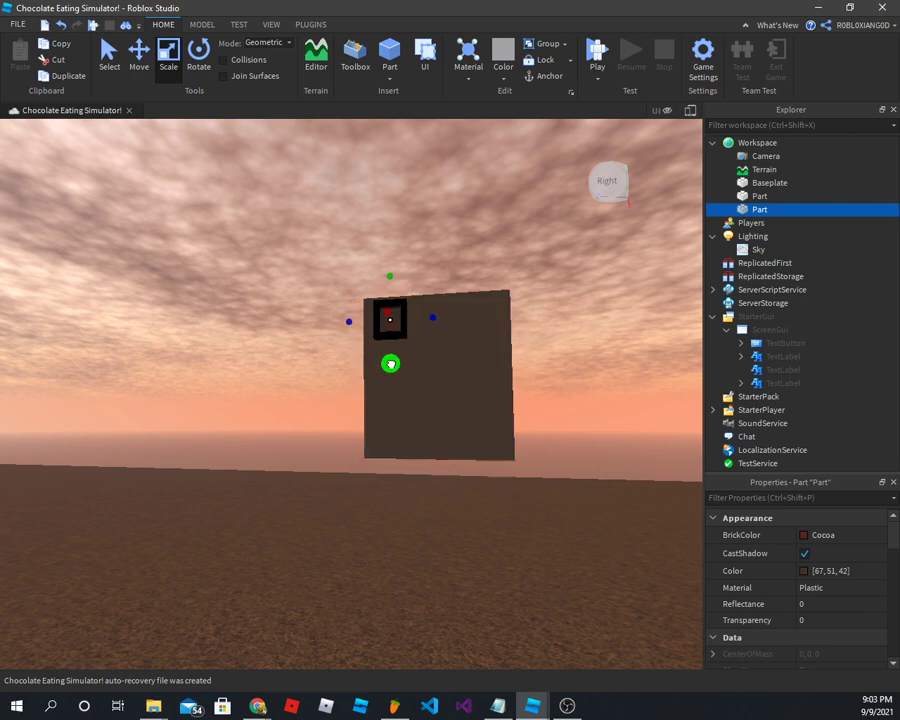
# - Stretch the small dark piece slightly taller
pyautogui.click(138, 55)
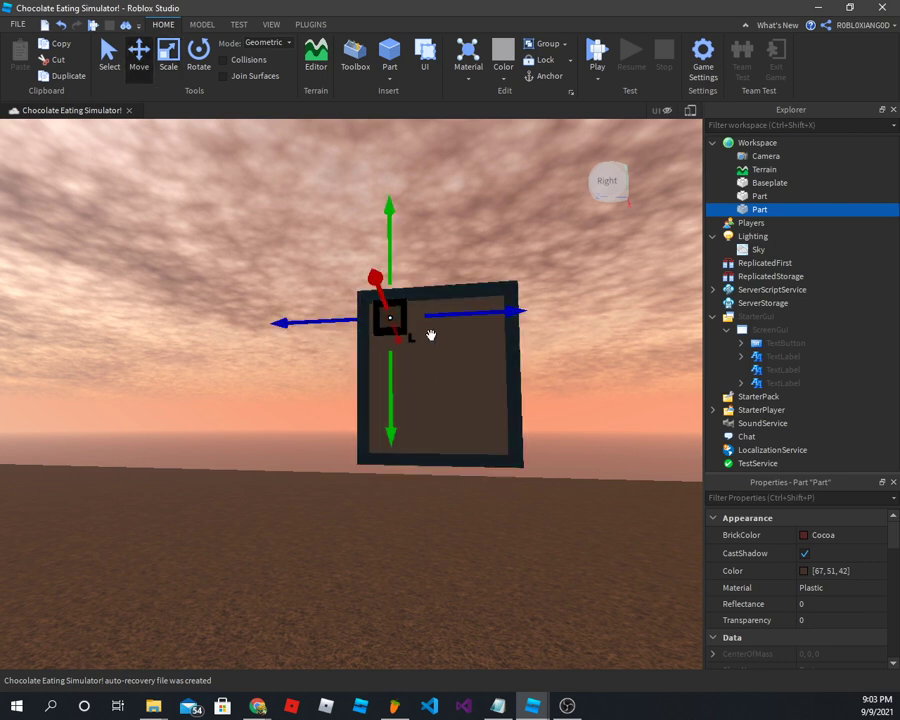
pyautogui.hotkey('ctrl', '3')
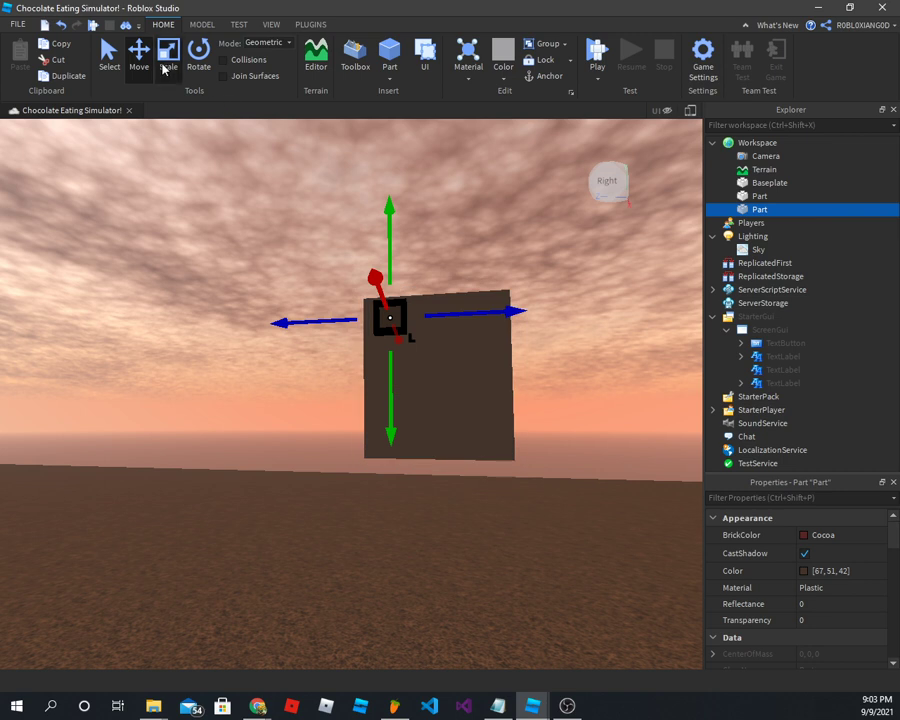
pyautogui.moveTo(394, 376); pyautogui.dragTo(394, 381)
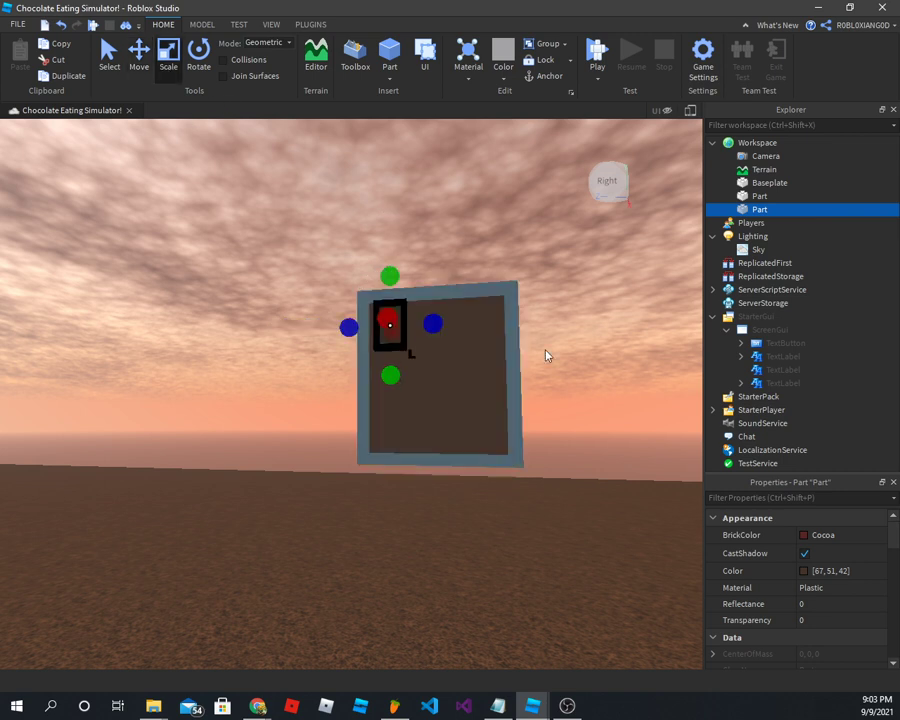
# - Narrow the large slab into an upright rectangle and shorten the small dark piece to a square
pyautogui.click(744, 197)
pyautogui.moveTo(549, 369); pyautogui.dragTo(518, 362)
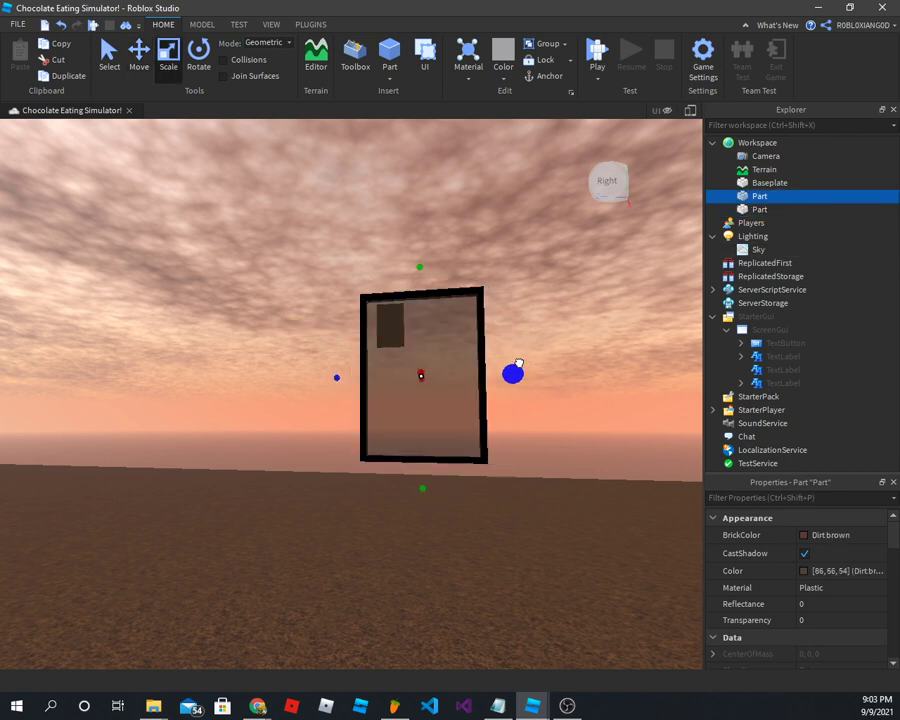
pyautogui.click(759, 209)
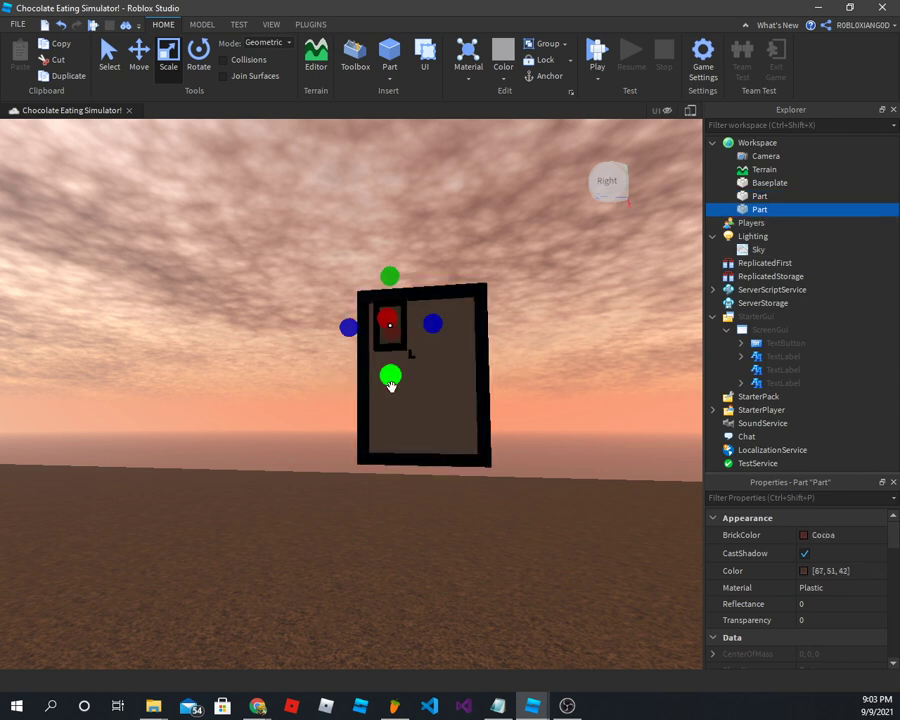
pyautogui.moveTo(386, 266); pyautogui.dragTo(396, 265, button='right')
# - Duplicate the dark square twice along the slab's width to form a top row of three
pyautogui.click(137, 55)
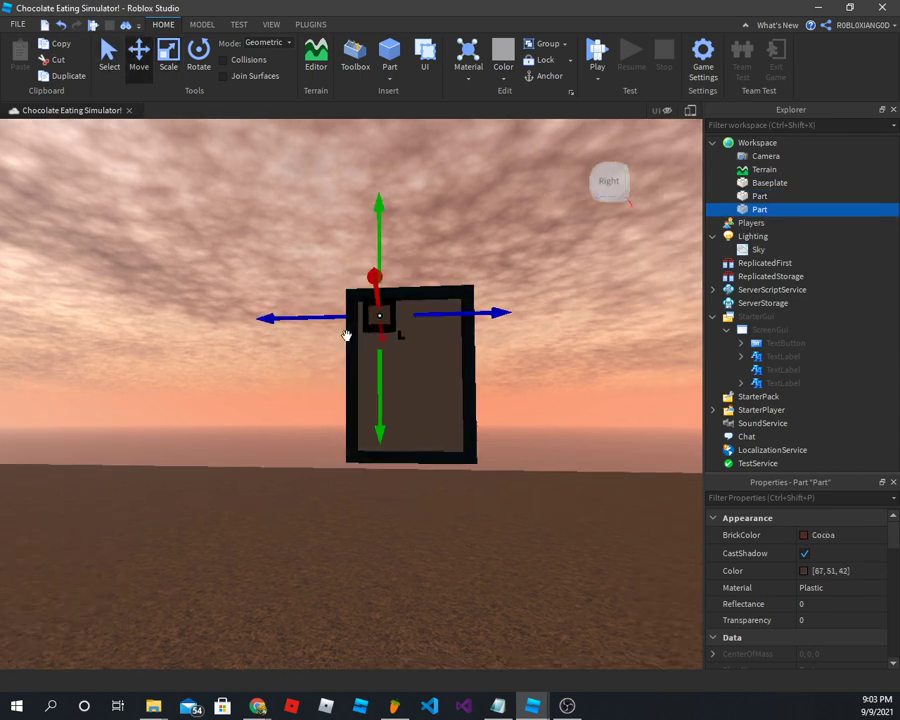
pyautogui.hotkey('ctrl', 'd')
pyautogui.moveTo(301, 315); pyautogui.dragTo(366, 320)
pyautogui.hotkey('ctrl', 'd')
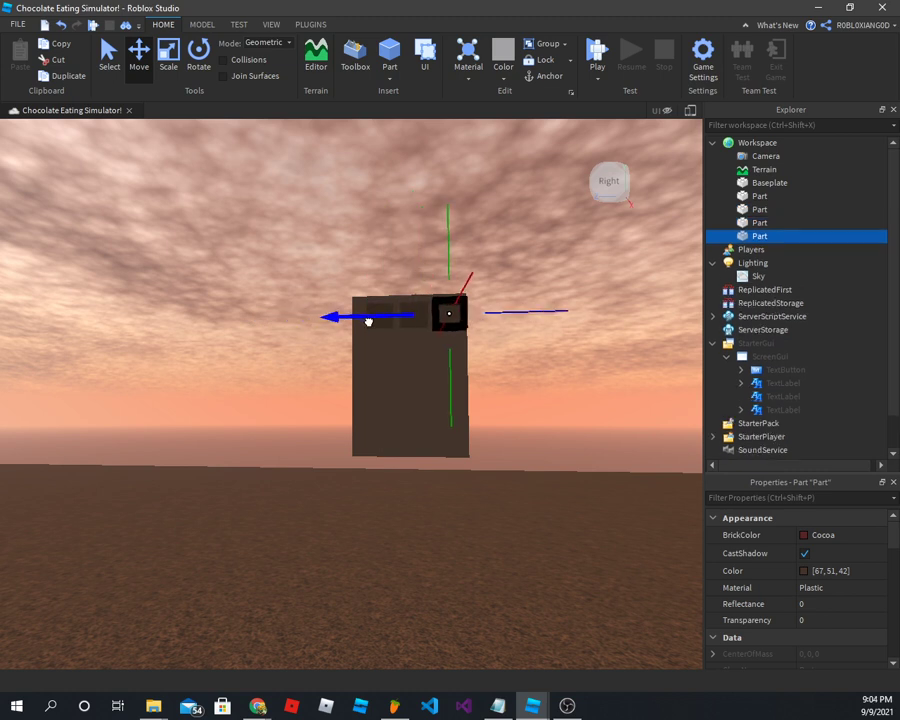
# - Centre the row of three dark squares on the slab and duplicate it directly below as a second row
pyautogui.keyDown('shift'); pyautogui.click(778, 209); pyautogui.keyUp('shift')
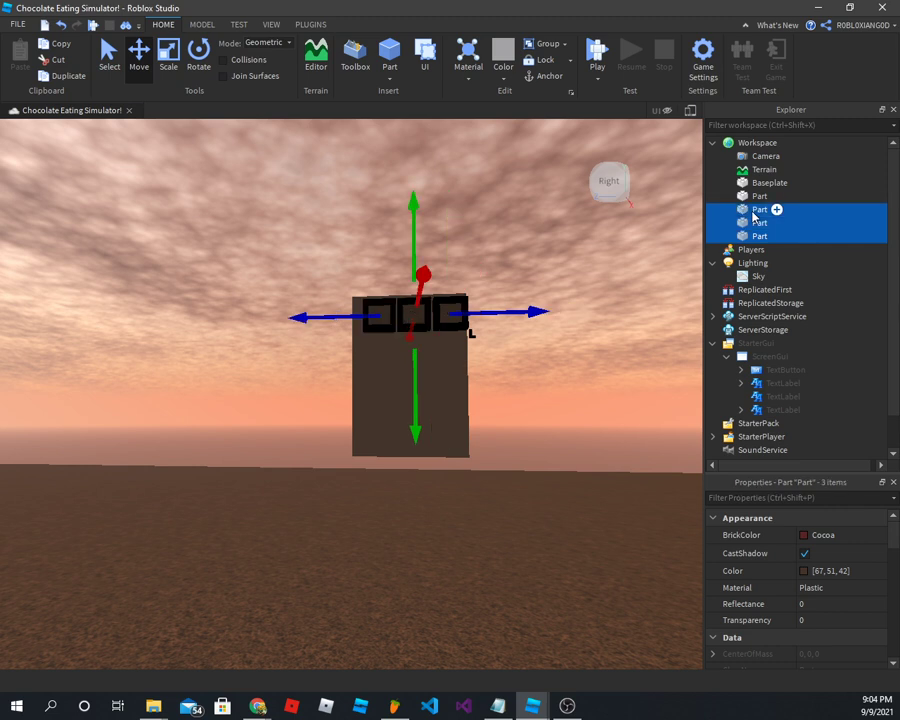
pyautogui.moveTo(508, 314); pyautogui.dragTo(508, 314)
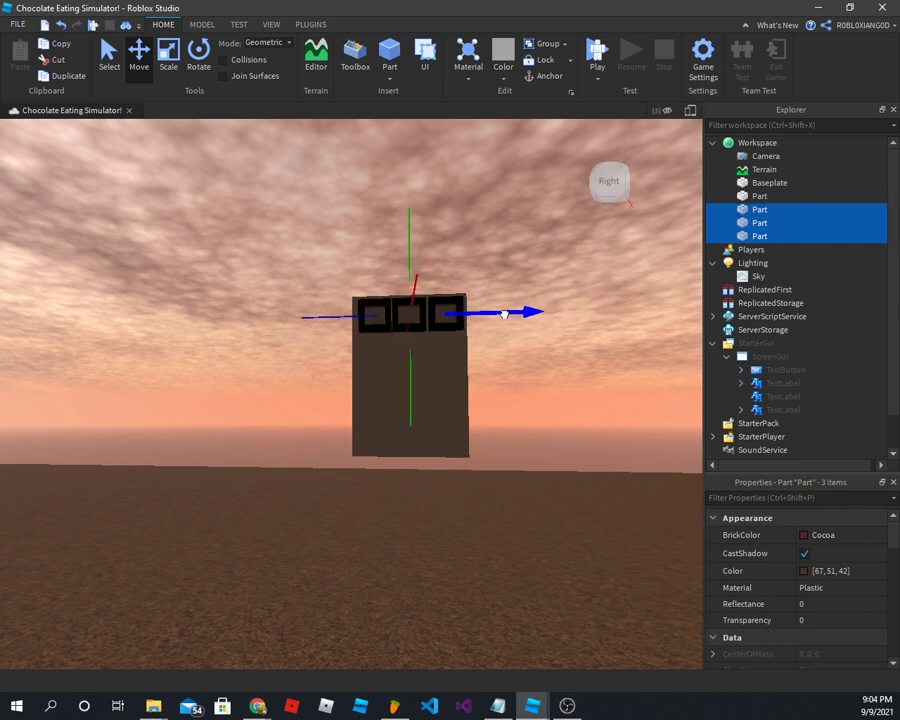
pyautogui.hotkey('ctrl', 'd')
pyautogui.moveTo(412, 374); pyautogui.dragTo(415, 405)
pyautogui.moveTo(517, 222); pyautogui.dragTo(517, 222, button='right')
pyautogui.click(517, 222)
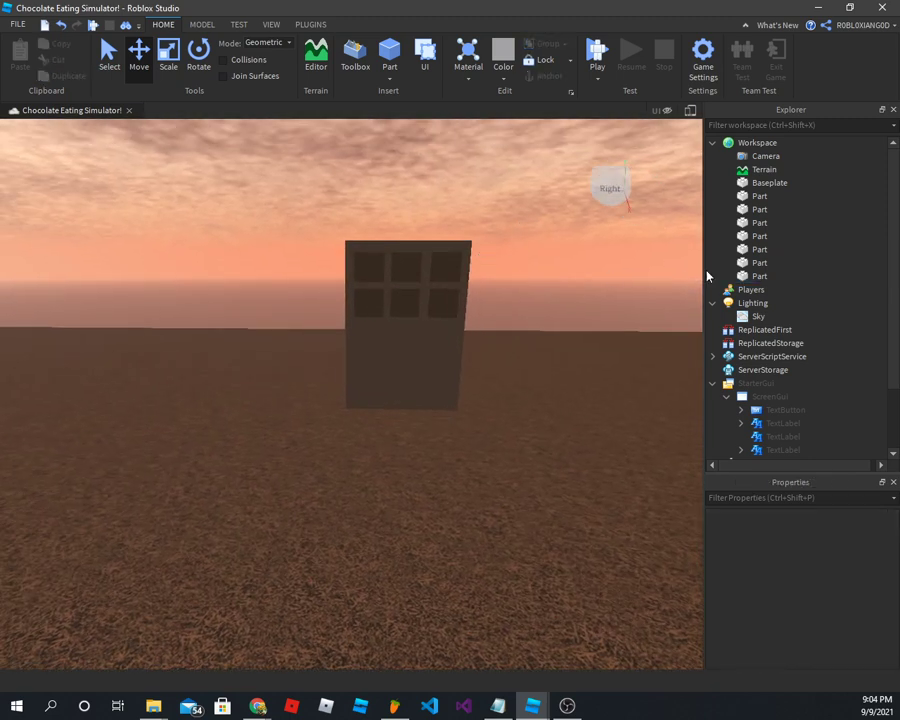
# - Duplicate all six dark squares and move the copies down to form the third and fourth rows
pyautogui.click(744, 249)
pyautogui.click(744, 262)
pyautogui.click(744, 276)
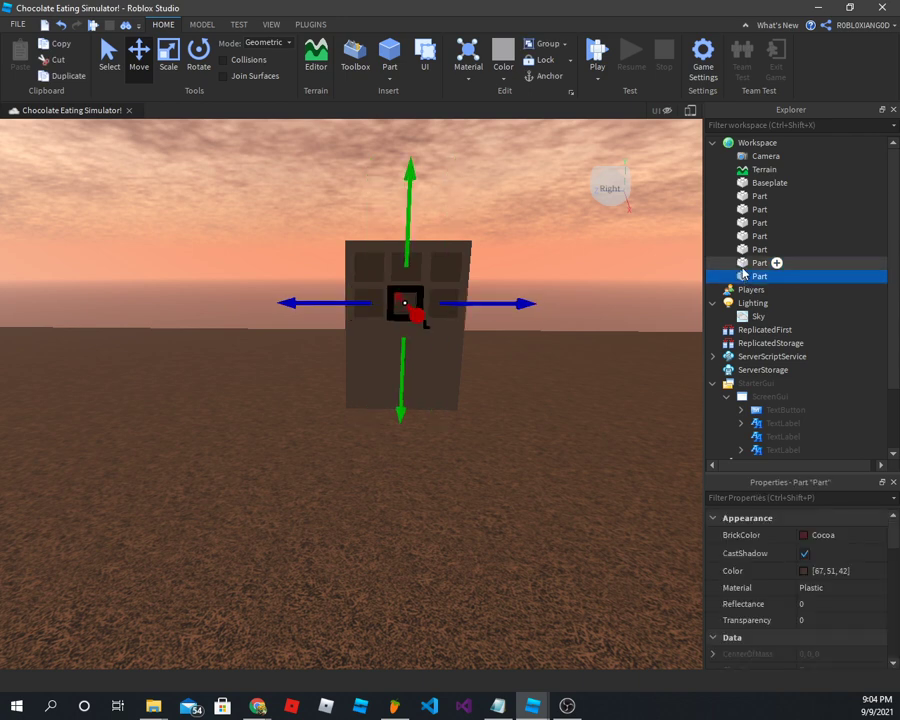
pyautogui.keyDown('shift'); pyautogui.click(746, 249); pyautogui.keyUp('shift')
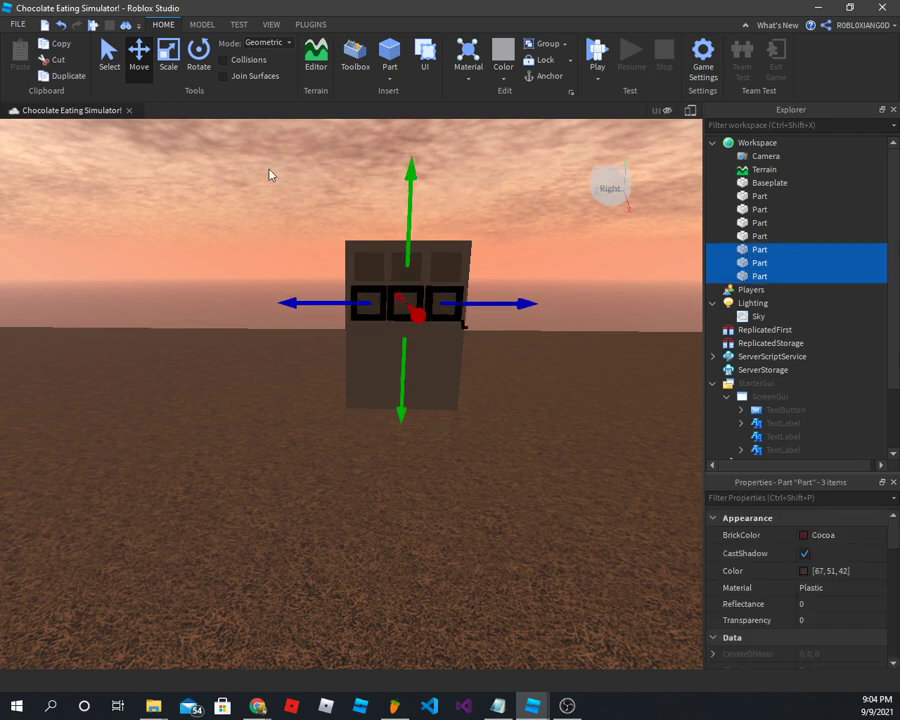
pyautogui.keyDown('shift'); pyautogui.click(757, 209); pyautogui.keyUp('shift')
pyautogui.hotkey('ctrl', 'd')
pyautogui.moveTo(401, 375); pyautogui.dragTo(406, 430)
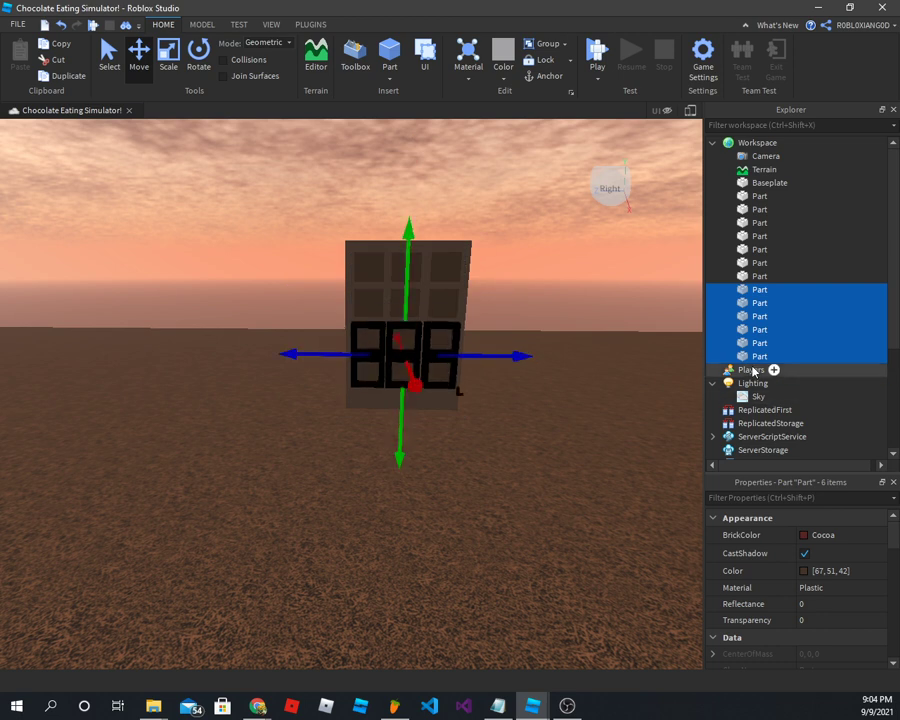
# - Shorten the large slab at its lower edge to fit the four rows of dark squares
pyautogui.click(760, 196)
pyautogui.click(163, 50)
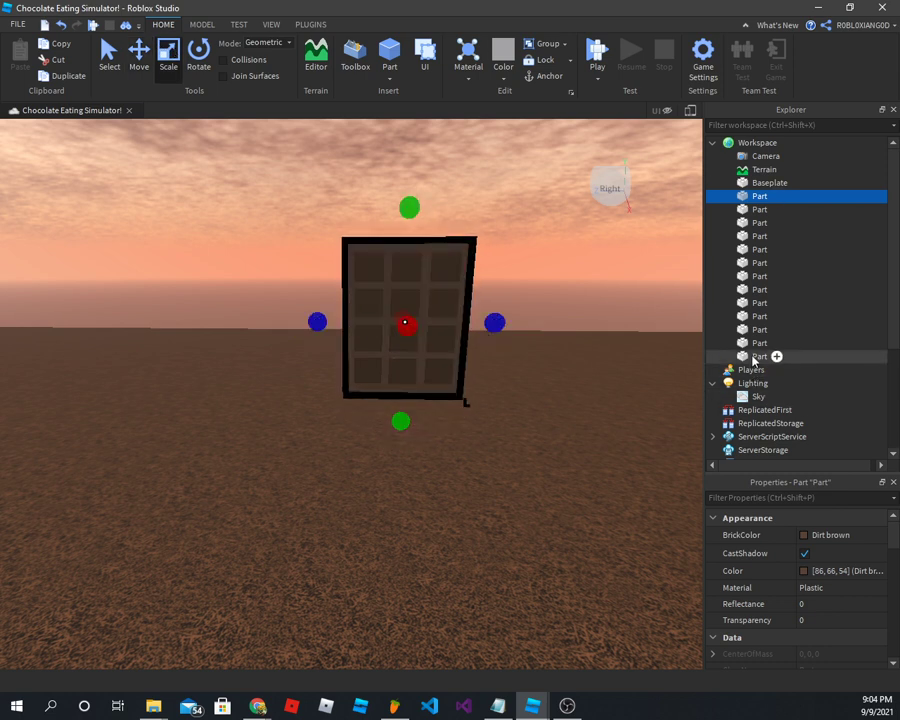
# - Union all thirteen parts of the chocolate bar, the slab and its twelve squares, into one object
pyautogui.keyDown('shift'); pyautogui.click(731, 356); pyautogui.keyUp('shift')
pyautogui.click(203, 25)
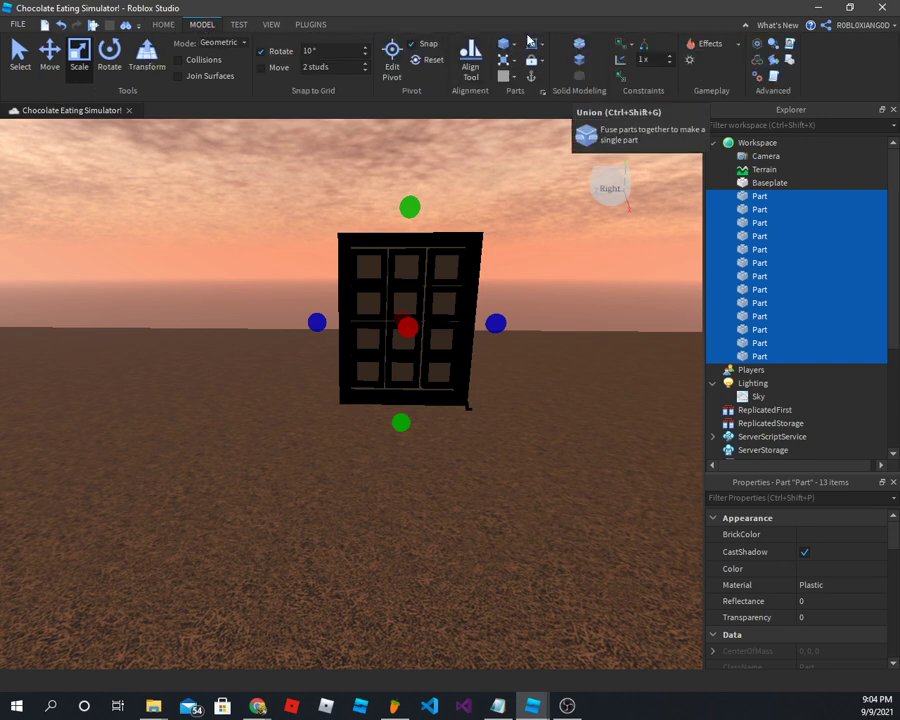
pyautogui.click(578, 47)
pyautogui.press('a')
pyautogui.moveTo(520, 168); pyautogui.dragTo(526, 172, button='right')
pyautogui.click(500, 173)
pyautogui.moveTo(368, 185); pyautogui.dragTo(368, 185, button='right')
pyautogui.click(376, 281)
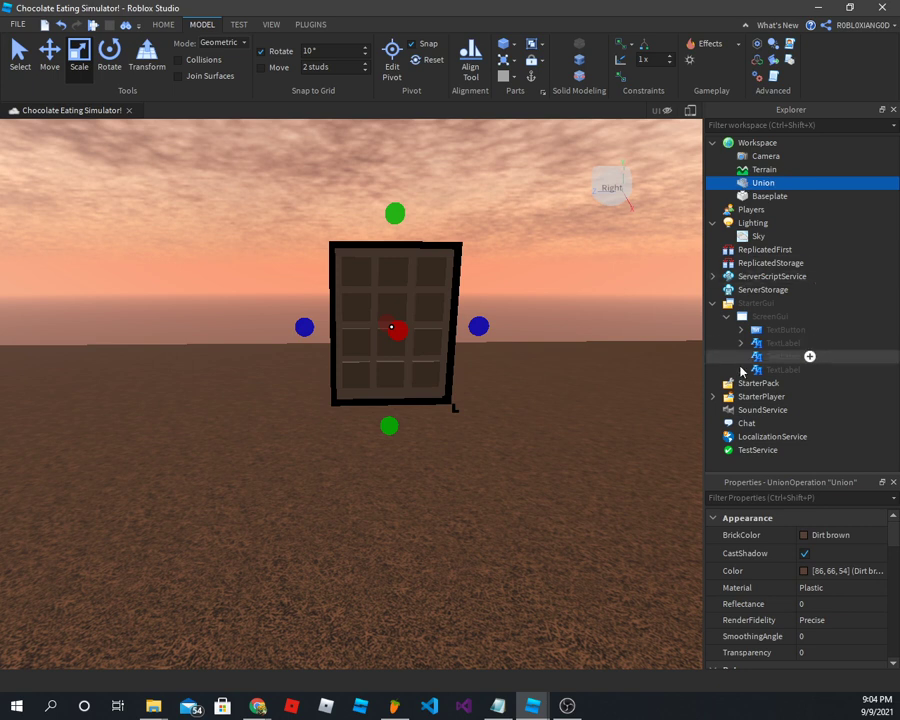
# - Show the game UI and add a tool named Basic Chocolate with a descriptive tooltip to StarterPack
pyautogui.click(660, 111)
pyautogui.click(787, 386)
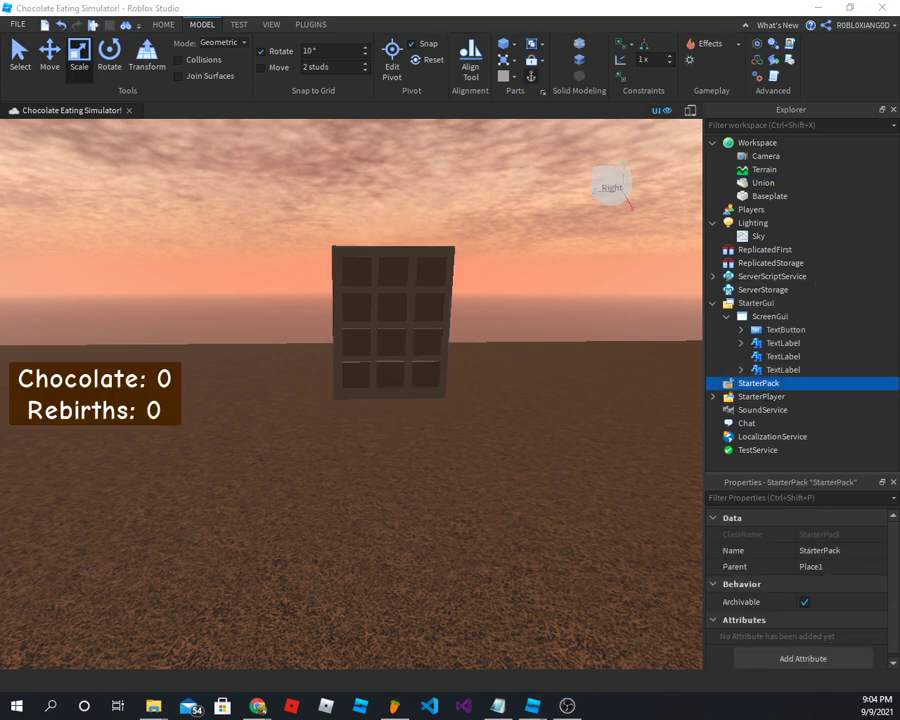
pyautogui.click(485, 297)
pyautogui.doubleClick(759, 398)
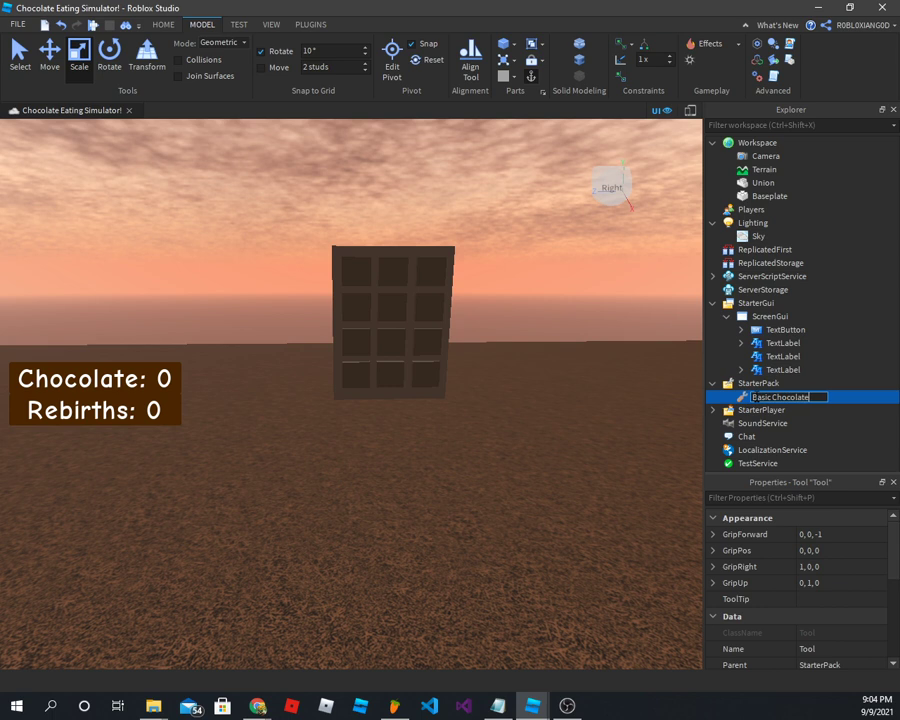
pyautogui.click(839, 598)
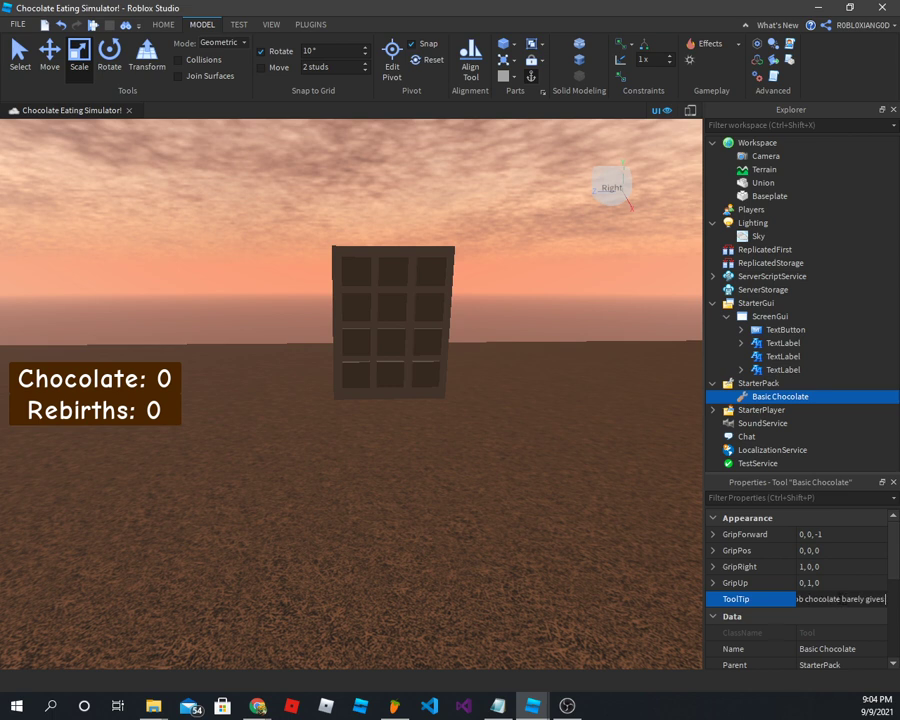
# - Copy the chocolate bar union in Workspace to the clipboard
pyautogui.click(760, 181)
pyautogui.rightClick(760, 182)
pyautogui.click(759, 212)
pyautogui.click(552, 241)
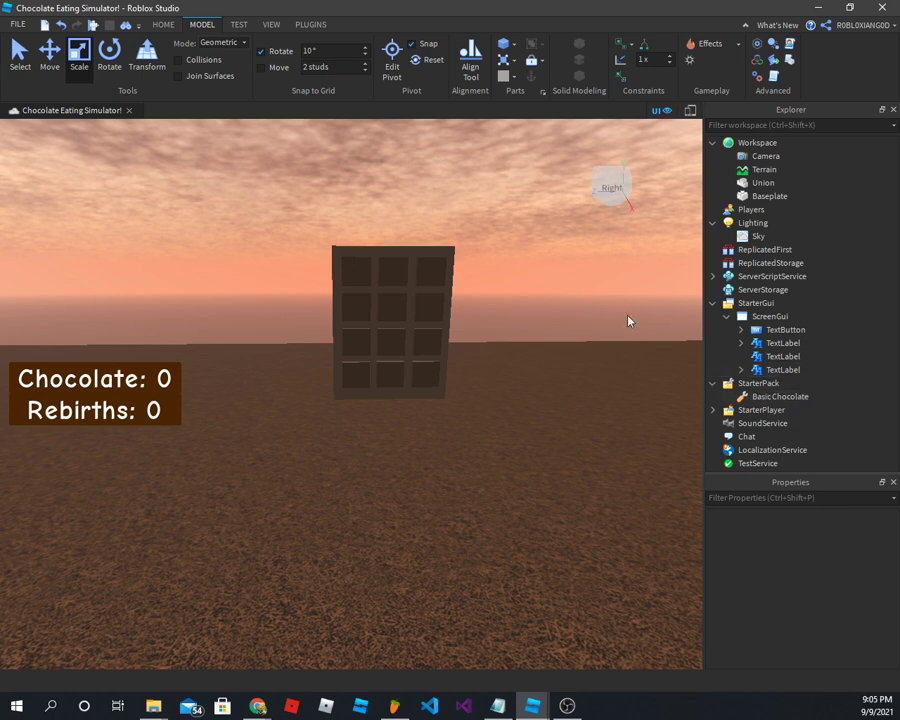
# - Undo the tool creation and the union to get the separate parts back, keeping the slab's shortened lower edge
pyautogui.hotkey('ctrl', 'z')
pyautogui.hotkey('ctrl', 'z')
pyautogui.hotkey('ctrl', 'z')
pyautogui.hotkey('ctrl', 'z')
pyautogui.hotkey('ctrl', 'z')
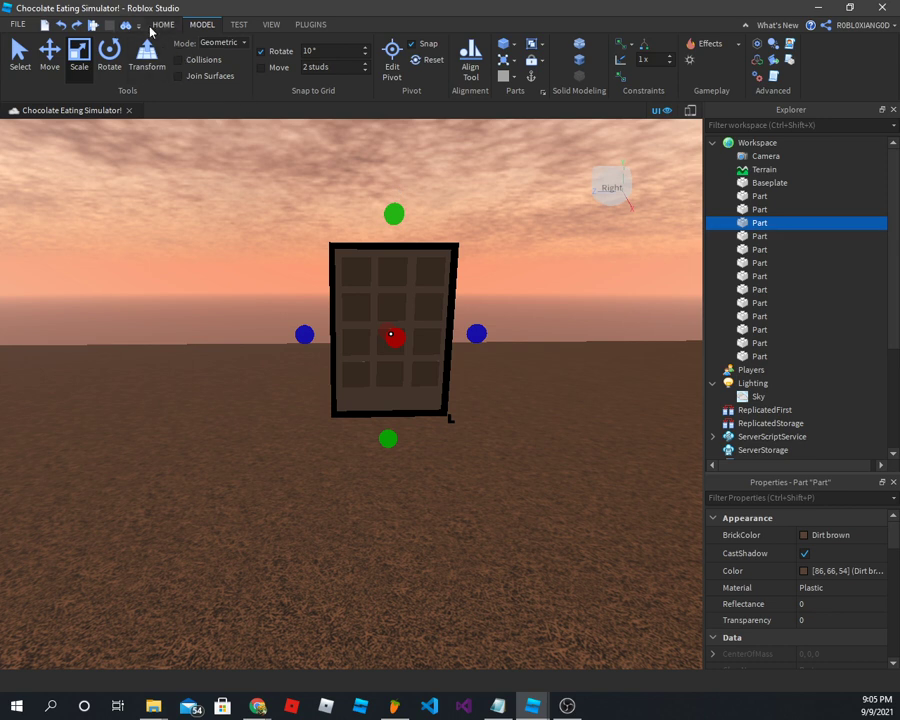
pyautogui.click(163, 24)
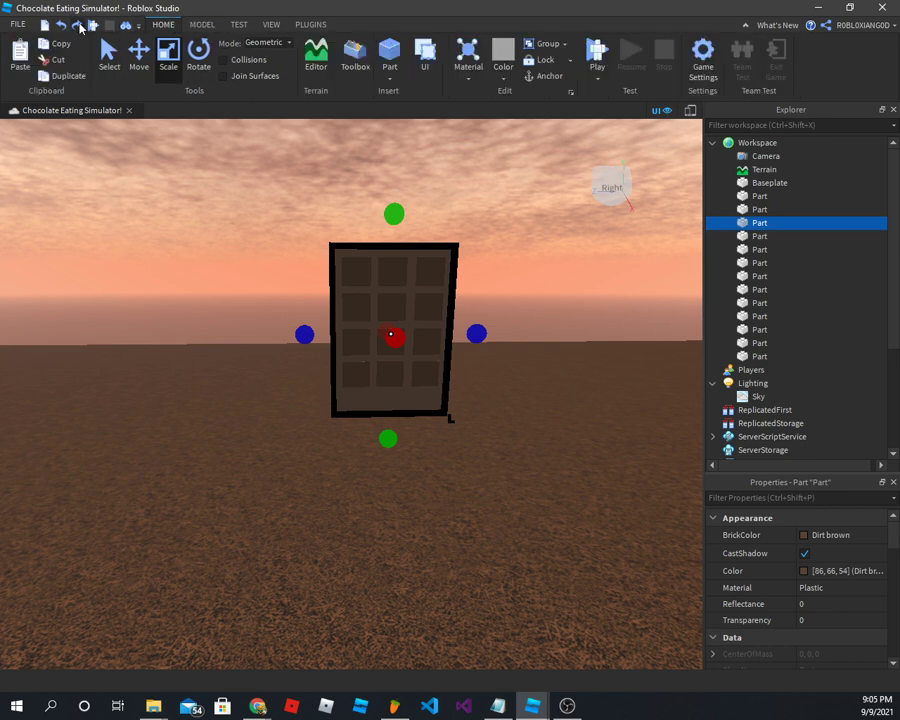
pyautogui.click(78, 25)
# - Group all thirteen separate chocolate bar parts in Workspace into one model
pyautogui.keyDown('shift'); pyautogui.click(758, 356); pyautogui.keyUp('shift')
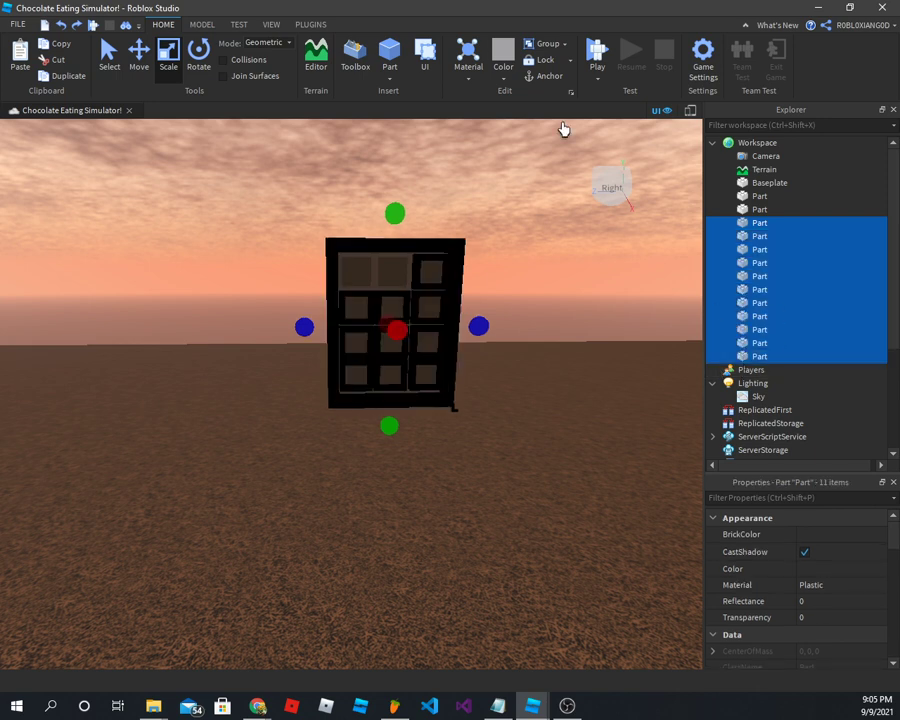
pyautogui.keyDown('shift'); pyautogui.click(748, 196); pyautogui.keyUp('shift')
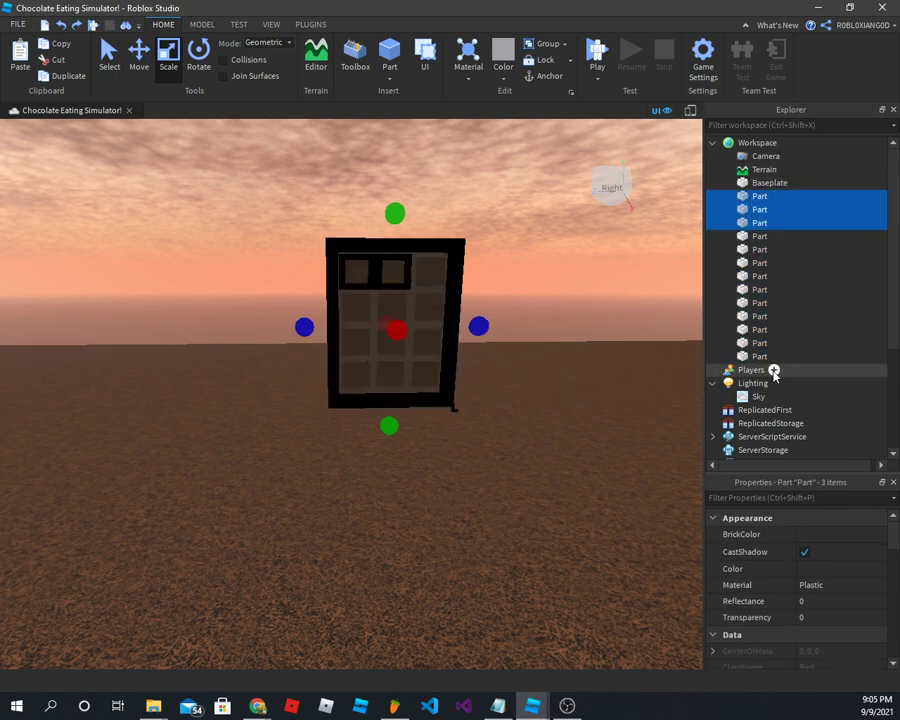
pyautogui.keyDown('shift'); pyautogui.click(752, 356); pyautogui.keyUp('shift')
pyautogui.click(741, 197)
pyautogui.keyDown('shift'); pyautogui.click(754, 356); pyautogui.keyUp('shift')
pyautogui.hotkey('ctrl', 'g')
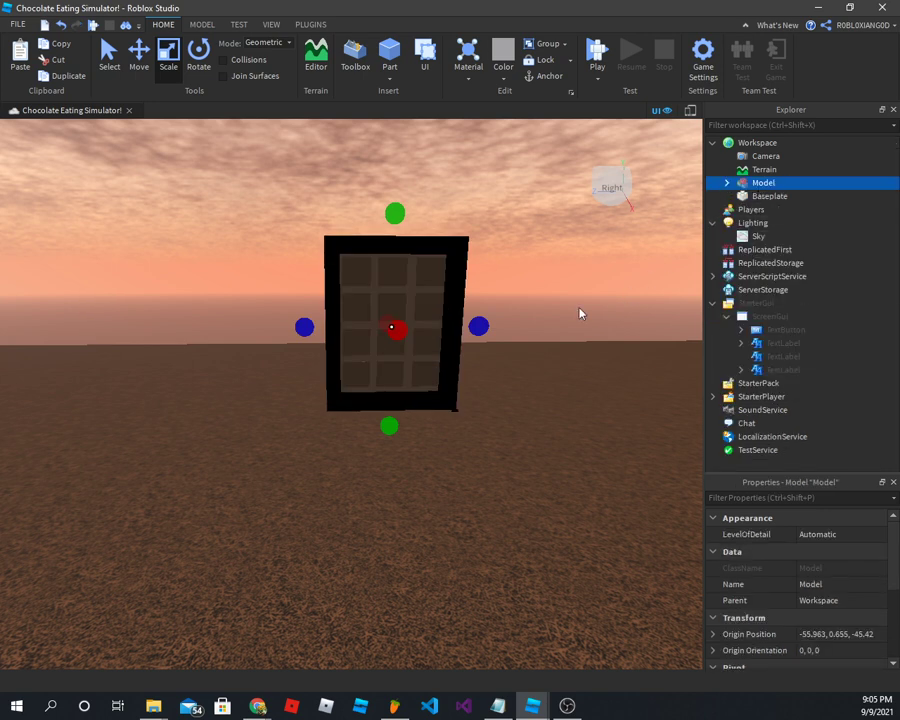
# - Move the grouped chocolate bar model out of Workspace into Lighting
pyautogui.click(108, 56)
pyautogui.moveTo(763, 183); pyautogui.dragTo(738, 284)
pyautogui.click(712, 276)
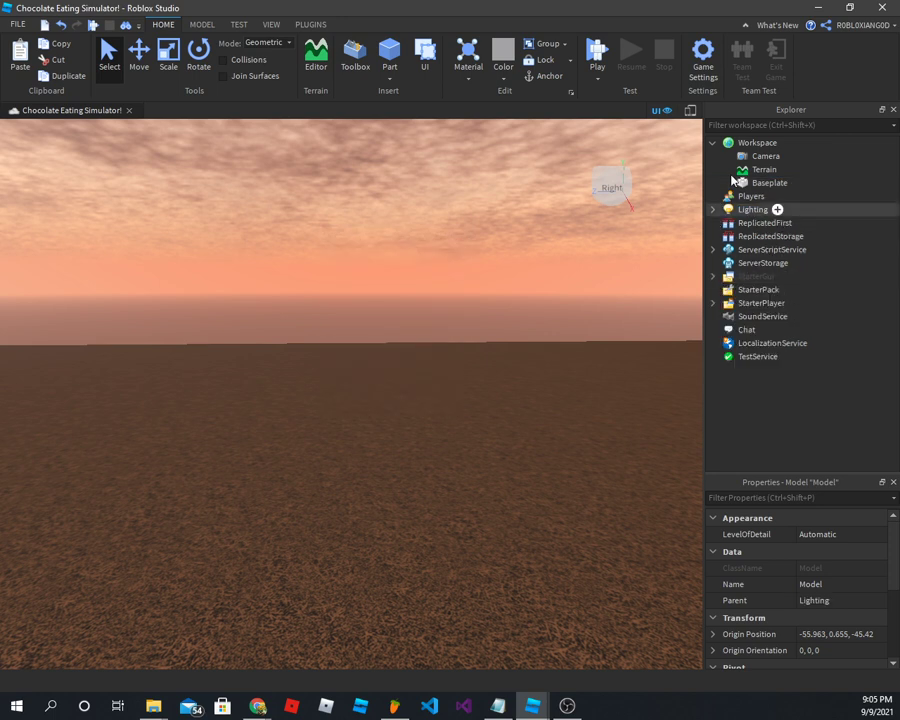
# - Show the game UI in the viewport and collapse StarterGui in the object tree
pyautogui.click(664, 112)
pyautogui.click(742, 283)
pyautogui.click(714, 277)
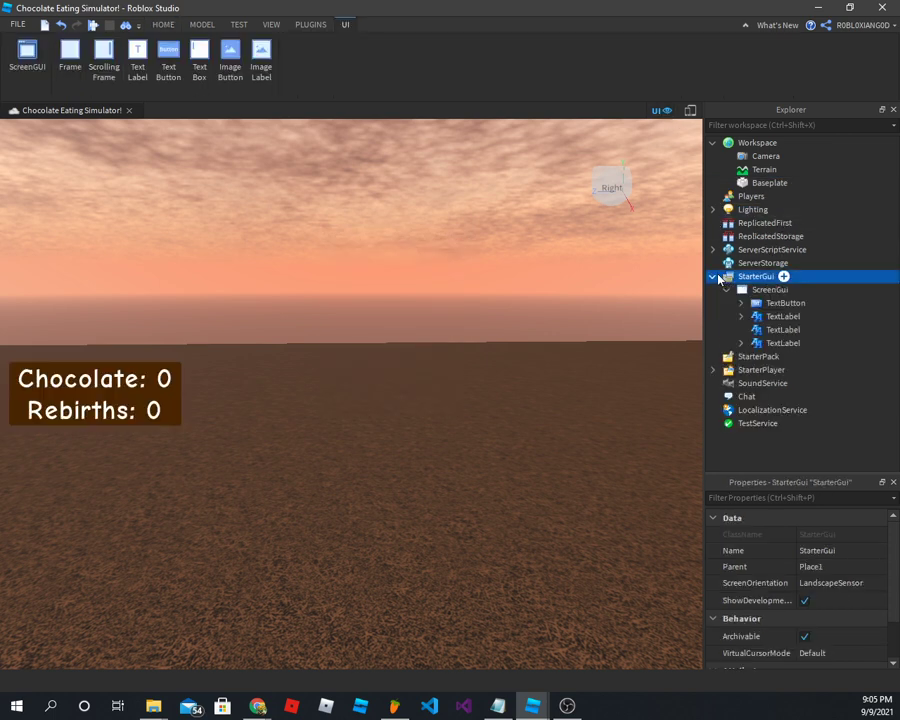
pyautogui.click(713, 277)
# - Add a tool to StarterPack and name it Chocolate
pyautogui.click(758, 290)
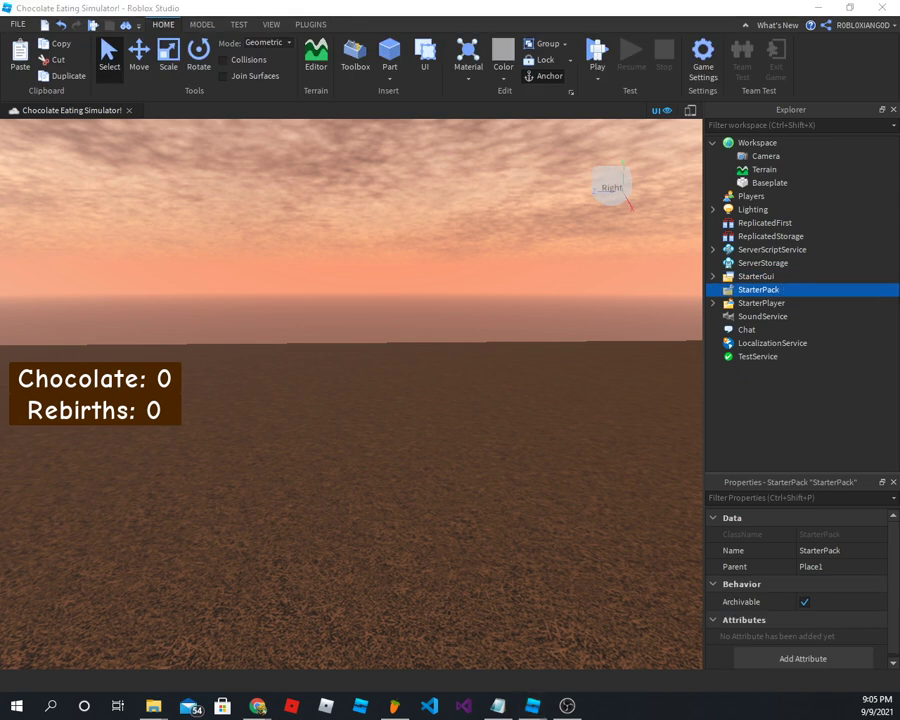
pyautogui.doubleClick(767, 304)
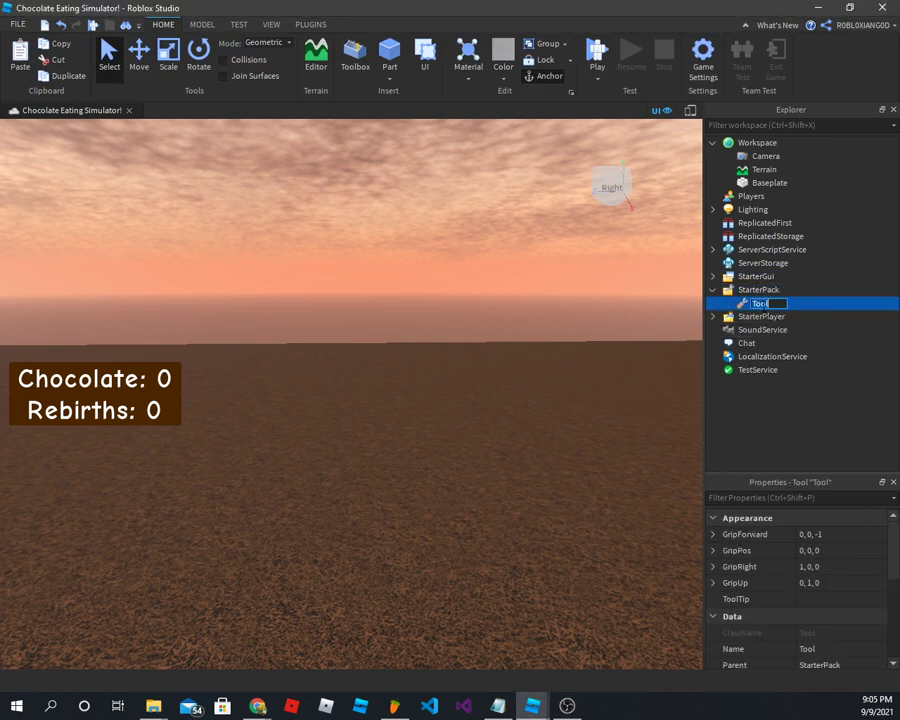
pyautogui.rightClick(764, 310)
pyautogui.click(730, 50)
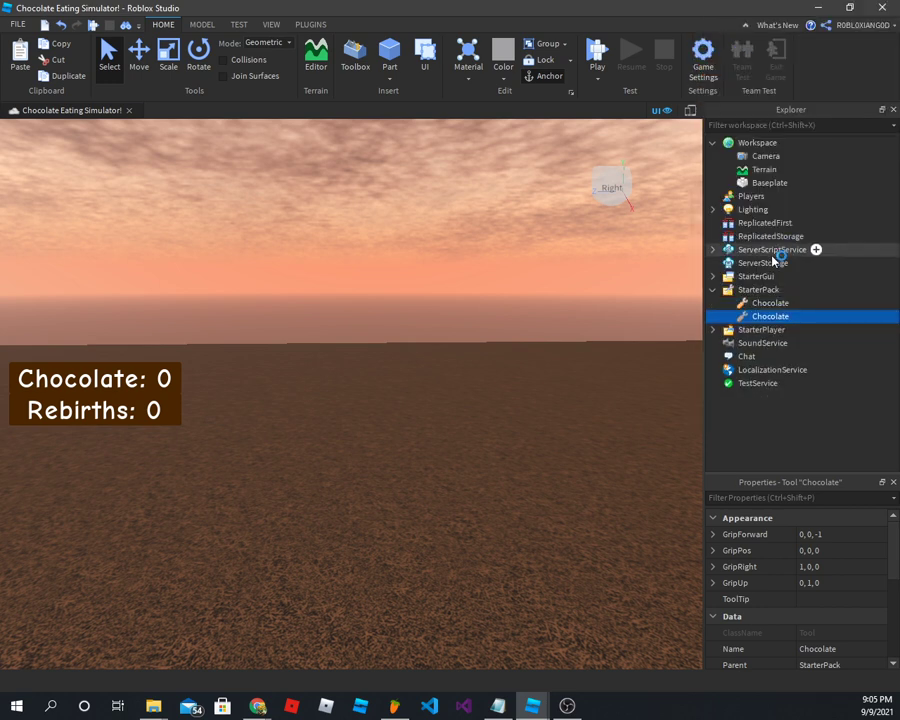
# - Paste the copied union into the Chocolate tool and add a LocalScript inside the union
pyautogui.click(769, 302)
pyautogui.rightClick(769, 302)
pyautogui.click(773, 47)
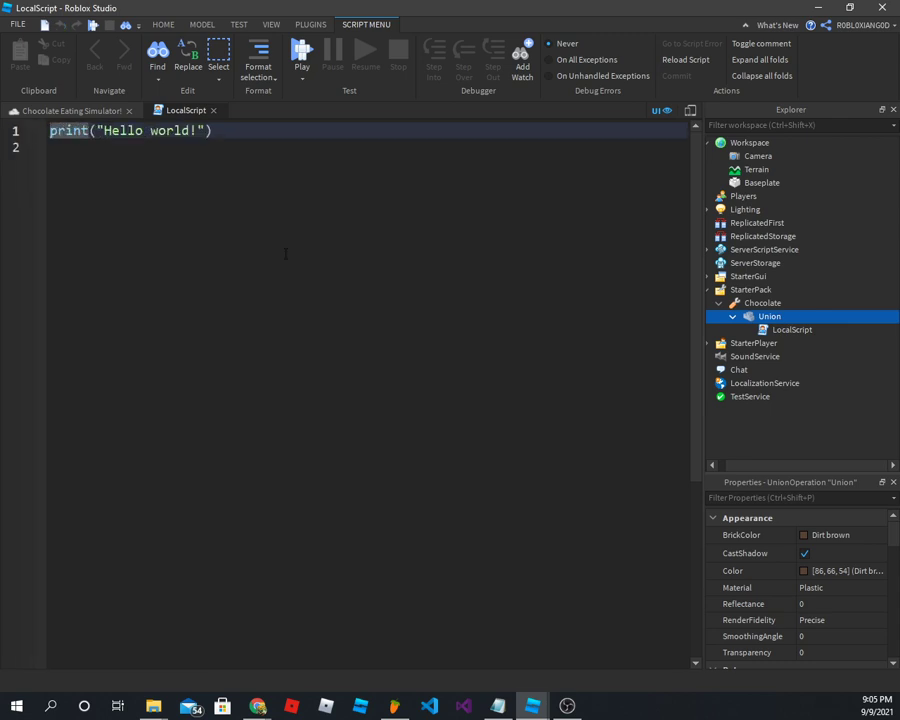
# - Replace the LocalScript's default code with the comment "-- code" and start a new line
pyautogui.hotkey('ctrl', 'a')
pyautogui.hotkey('ctrl', '=')
pyautogui.write('0-')
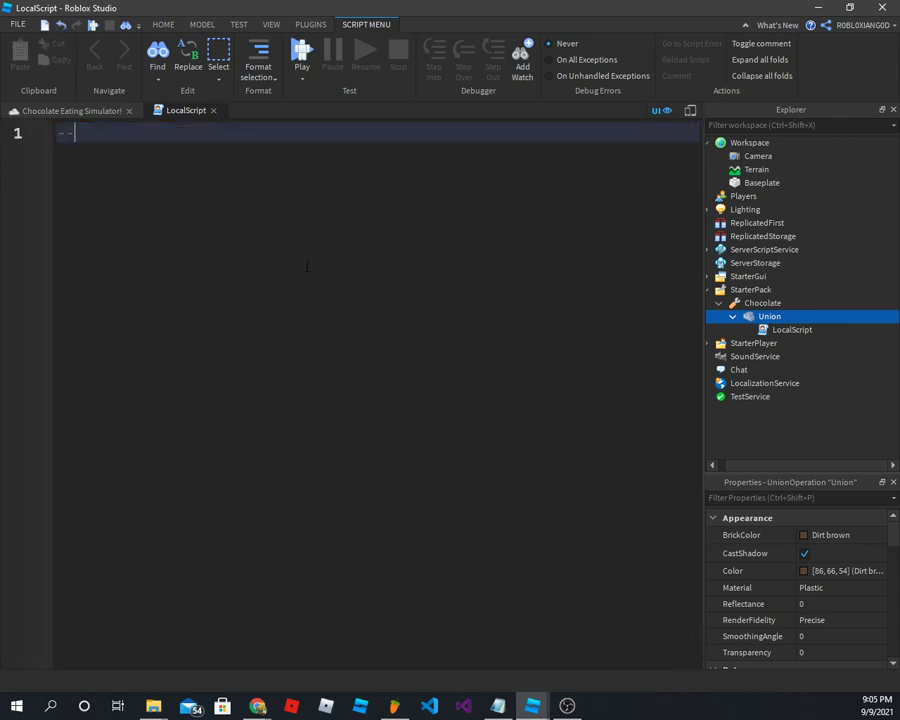
pyautogui.press('Return')
pyautogui.write('local tool =')
pyautogui.press('BackSpace')
pyautogui.press('BackSpace')
pyautogui.press('BackSpace')
pyautogui.press('BackSpace')
pyautogui.press('BackSpace')
pyautogui.press('BackSpace')
pyautogui.press('BackSpace')
pyautogui.press('BackSpace')
pyautogui.press('BackSpace')
pyautogui.press('BackSpace')
pyautogui.press('BackSpace')
pyautogui.press('BackSpace')
# - Declare the local variable Player as game.Players.LocalPlayer below the comment
pyautogui.write('loc')
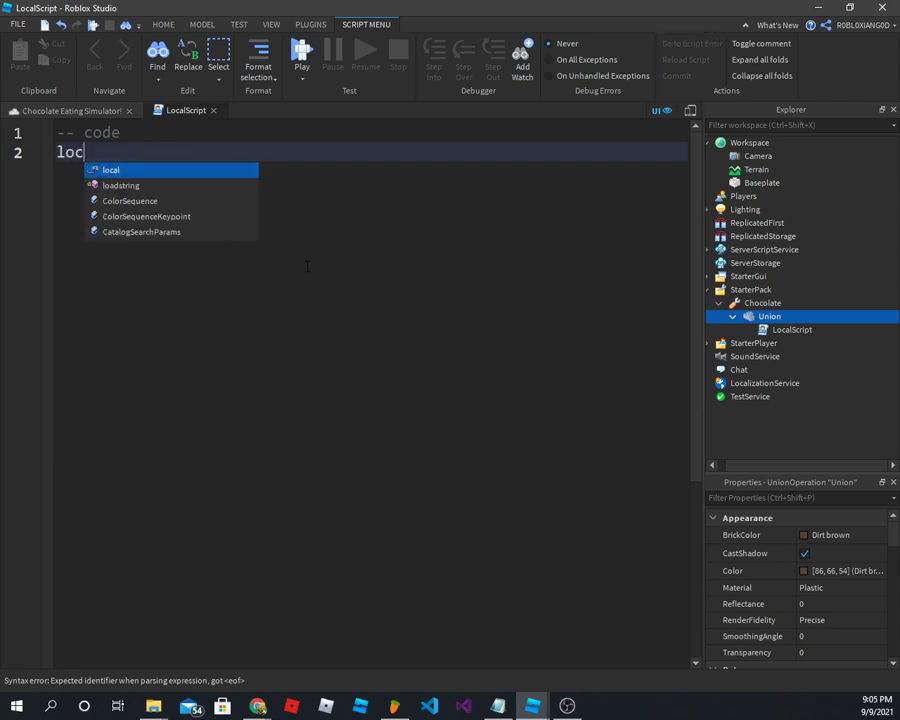
pyautogui.write('al Player = game.Players.LocalPlayer')
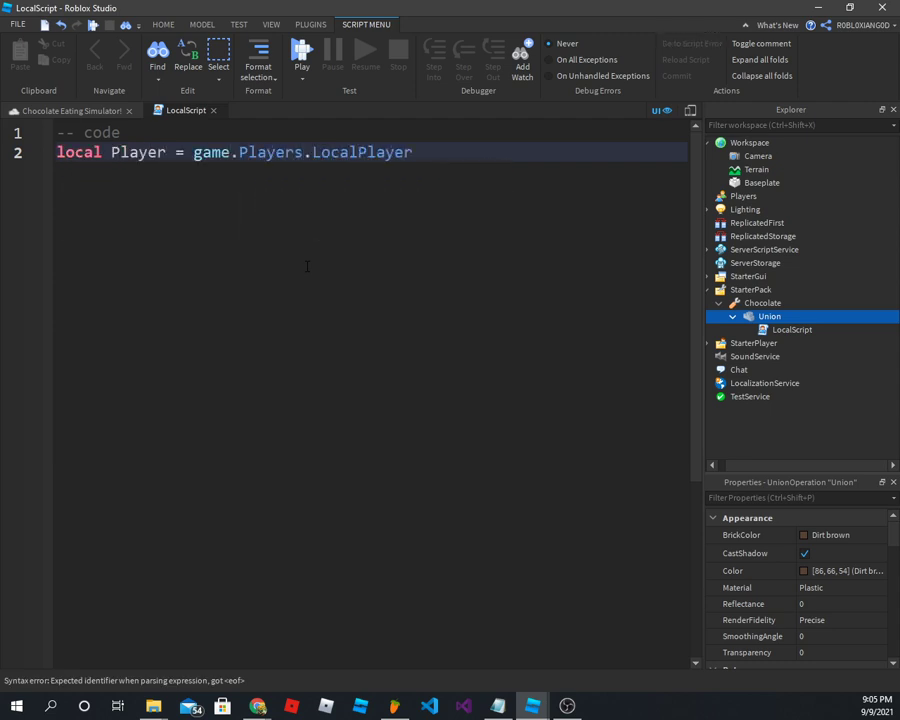
pyautogui.press('Return')
# - Declare Stats as Player:WaitForChild("leaderstats") with the trailing comment "-- leaderstats"
pyautogui.write('Local Star')
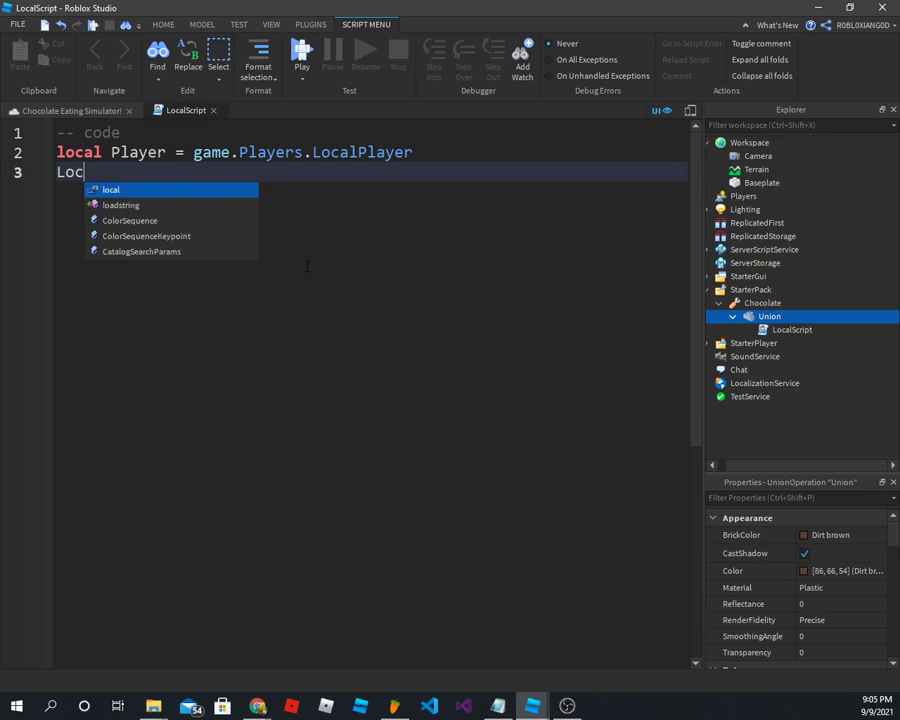
pyautogui.press('Tab')
pyautogui.write('= Player:WaitForChildf(')
pyautogui.press('BackSpace')
pyautogui.press('BackSpace')
pyautogui.write('("lead')
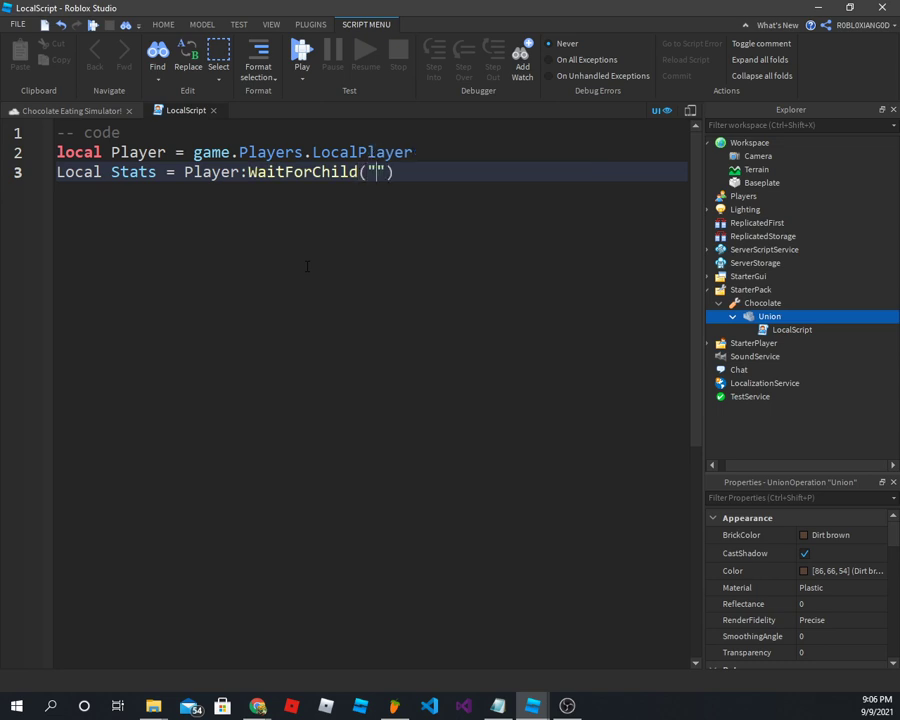
pyautogui.write('erws')
pyautogui.press('BackSpace')
pyautogui.press('BackSpace')
pyautogui.write('stats")')
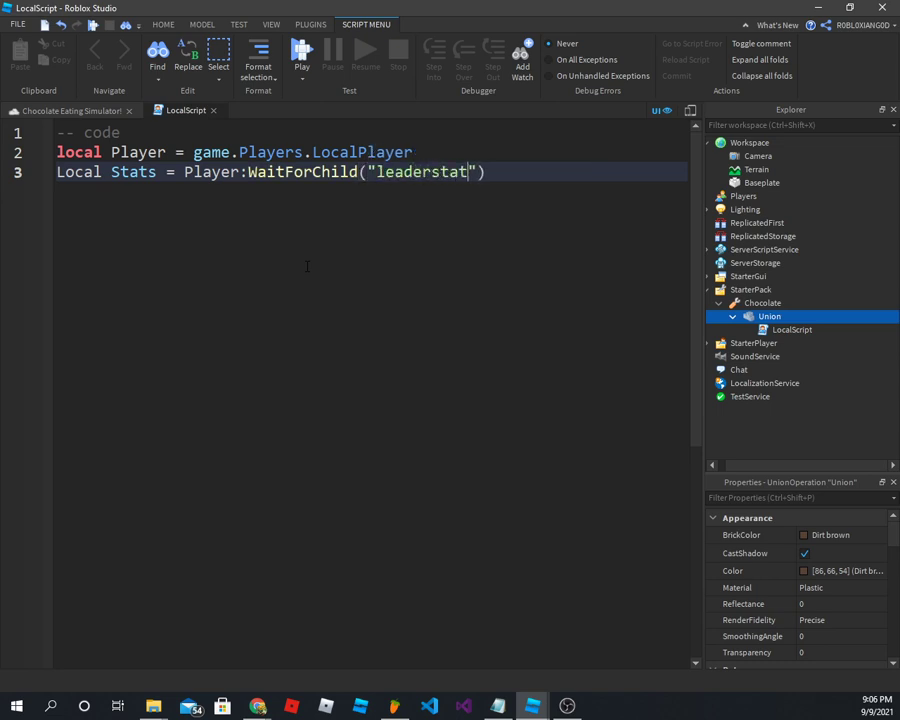
pyautogui.write(' -- leaderstat')
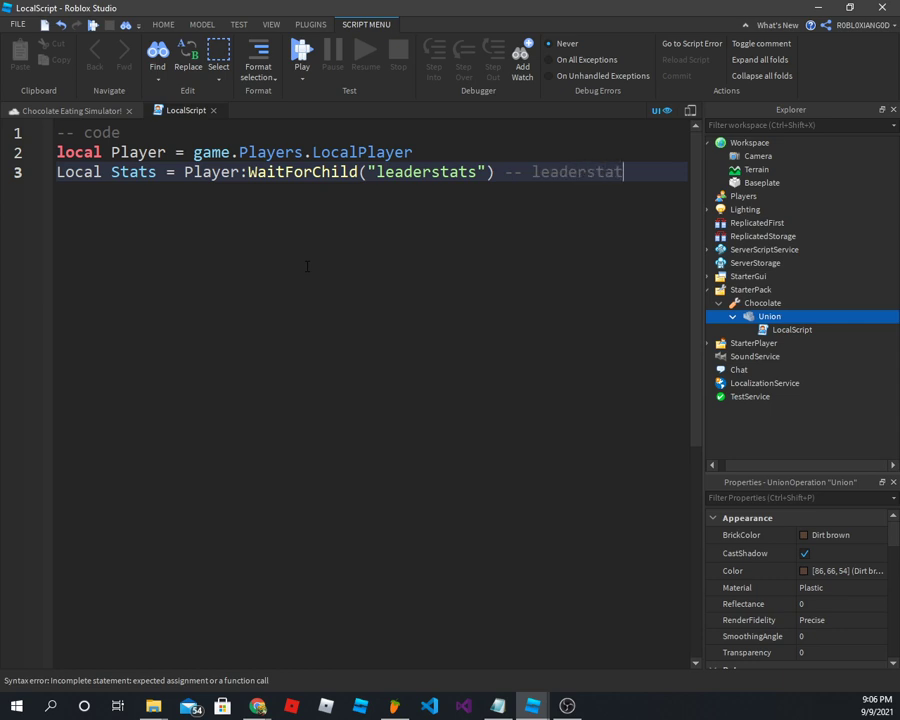
pyautogui.write('s')
pyautogui.press('Return')
pyautogui.write('local Clicks =')
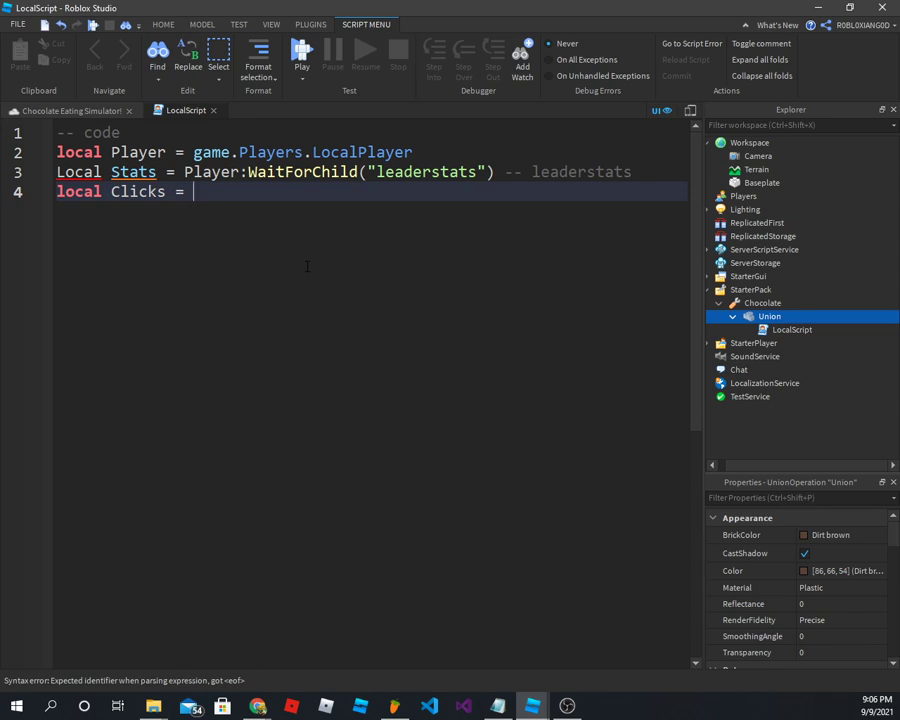
pyautogui.press('BackSpace')
pyautogui.press('BackSpace')
pyautogui.press('BackSpace')
pyautogui.press('BackSpace')
pyautogui.press('BackSpace')
pyautogui.press('BackSpace')
pyautogui.press('BackSpace')
pyautogui.press('BackSpace')
pyautogui.press('BackSpace')
pyautogui.press('BackSpace')
pyautogui.press('BackSpace')
pyautogui.press('BackSpace')
pyautogui.press('BackSpace')
pyautogui.press('BackSpace')
pyautogui.press('BackSpace')
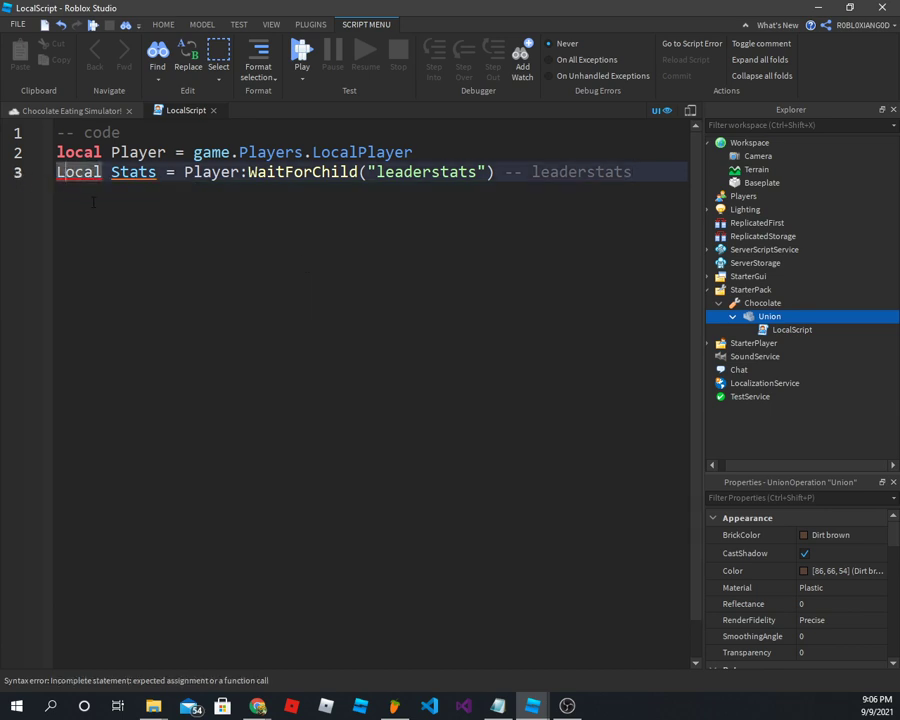
# - Correct the keyword of the Stats declaration to lowercase local and open new lines below it
pyautogui.write('local')
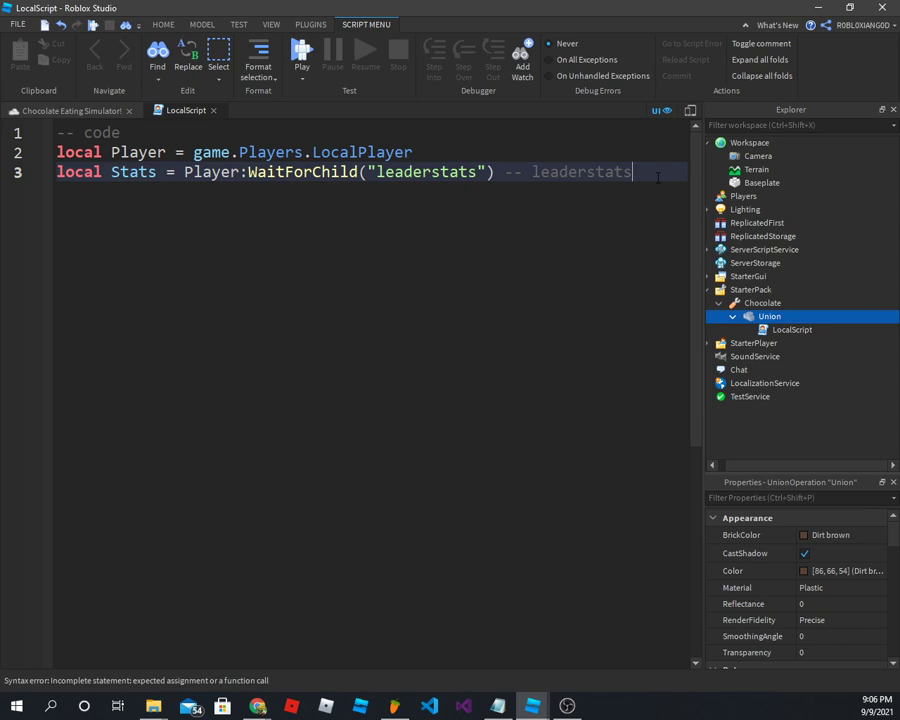
pyautogui.press('Return')
pyautogui.press('Return')
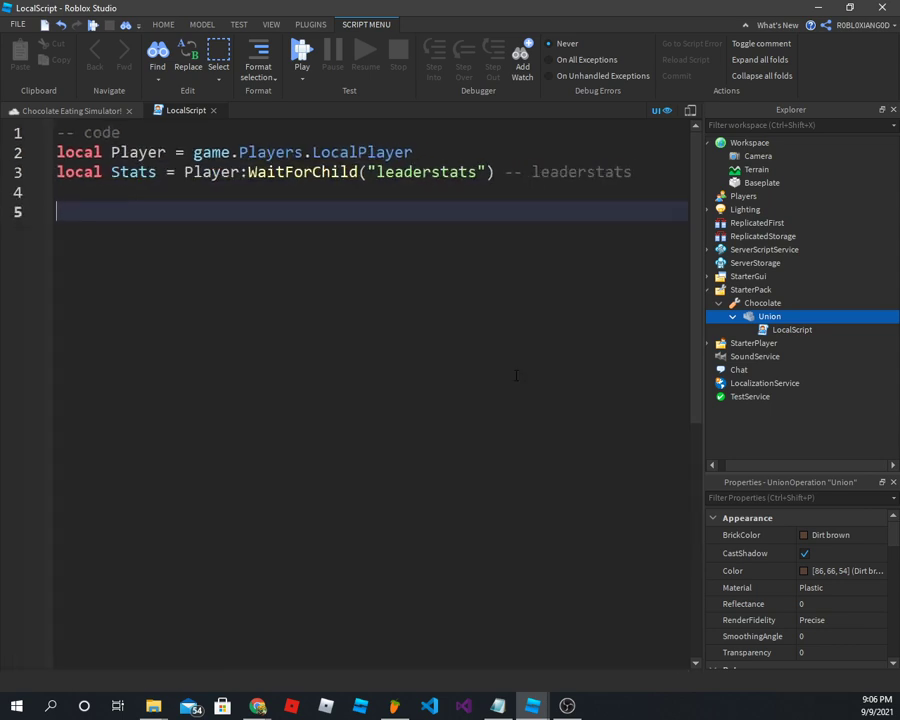
# - Declare the local variable Chocolate as Stats.Chocolate with the trailing comment "-- our uhh crency sheet"
pyautogui.press('BackSpace')
pyautogui.write('local')
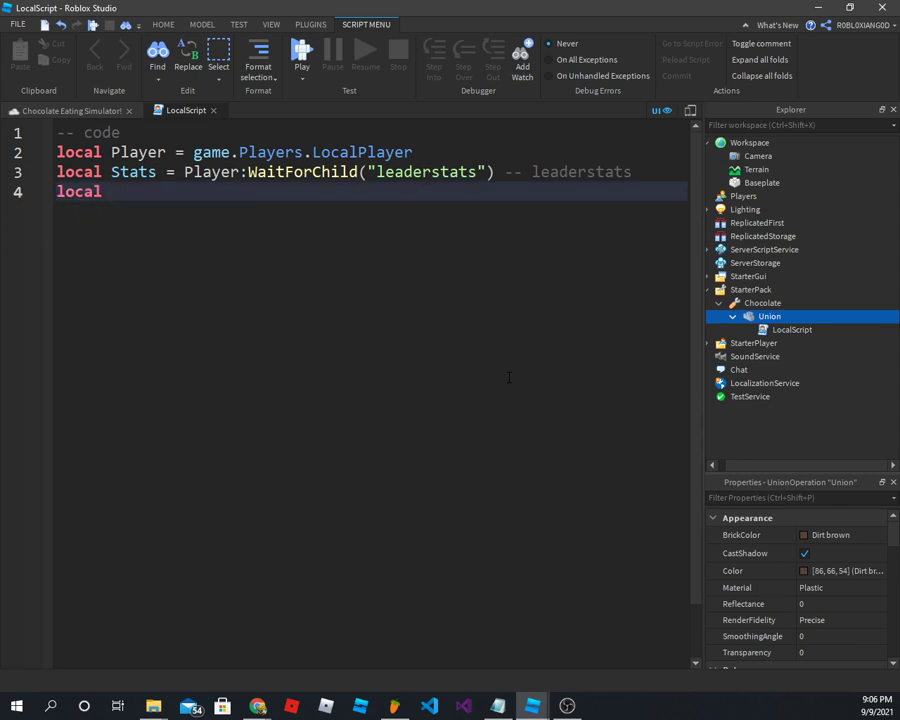
pyautogui.write(' Chocolate')
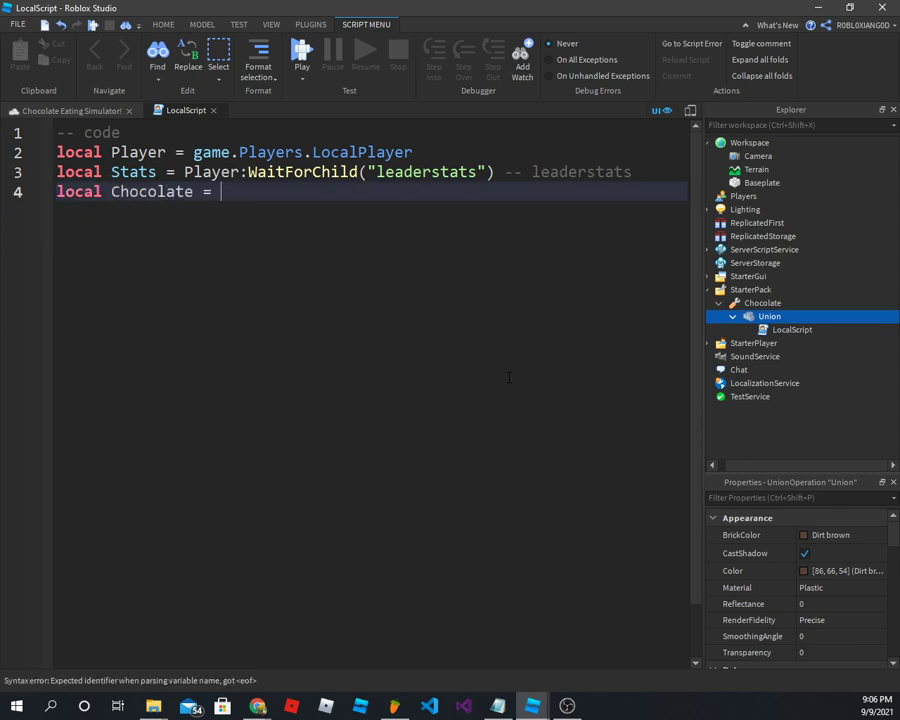
pyautogui.write(' = Stays.')
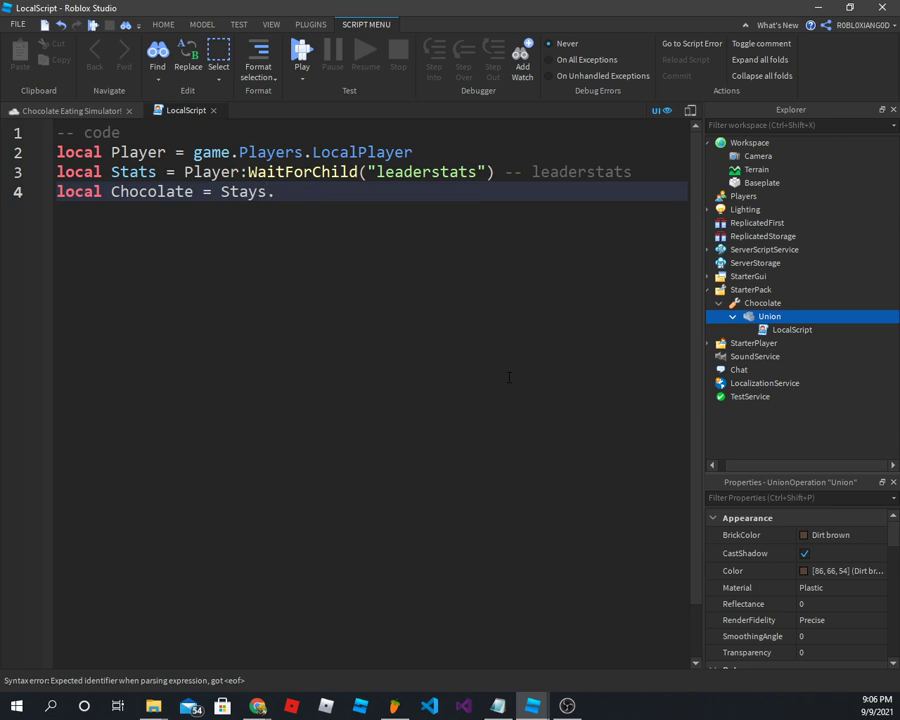
pyautogui.press('BackSpace')
pyautogui.press('BackSpace')
pyautogui.press('BackSpace')
pyautogui.write('ts.Chocolate -- our uhh cr')
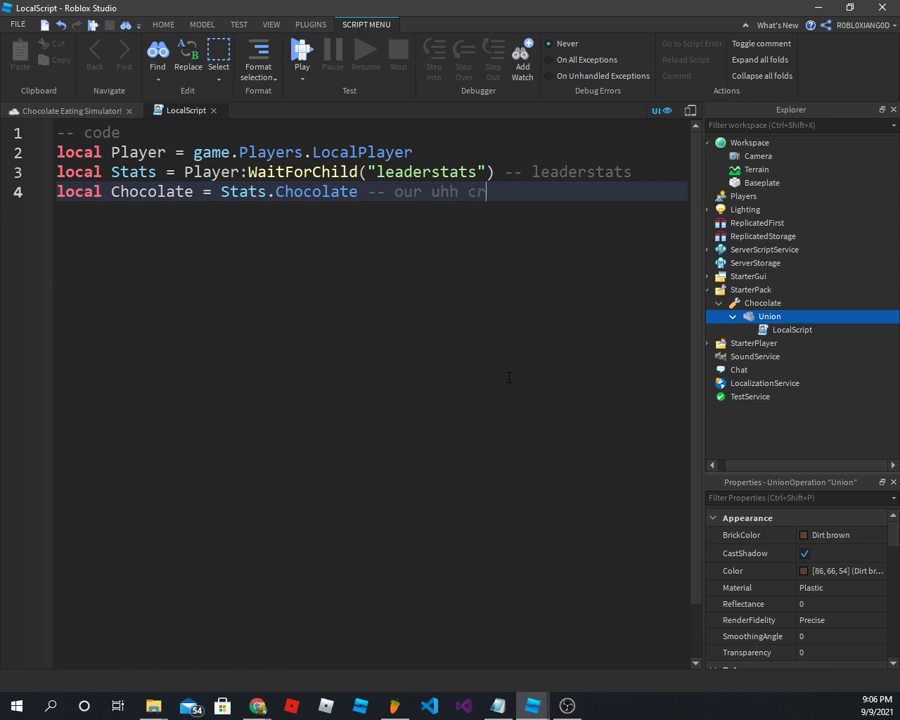
pyautogui.write('ency s dhit')
pyautogui.press('Return')
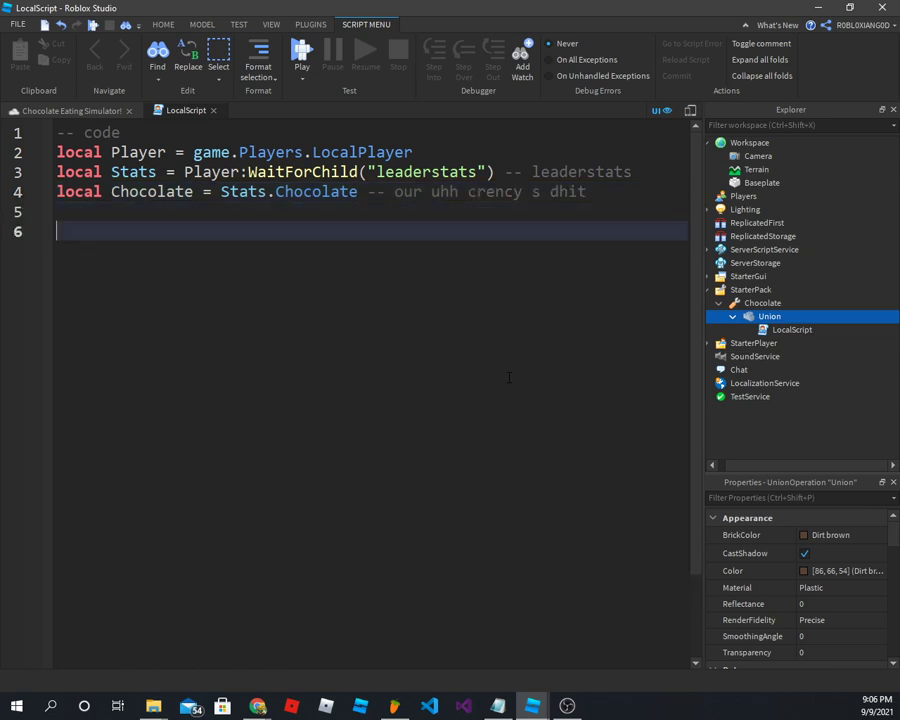
pyautogui.press('BackSpace')
pyautogui.press('BackSpace')
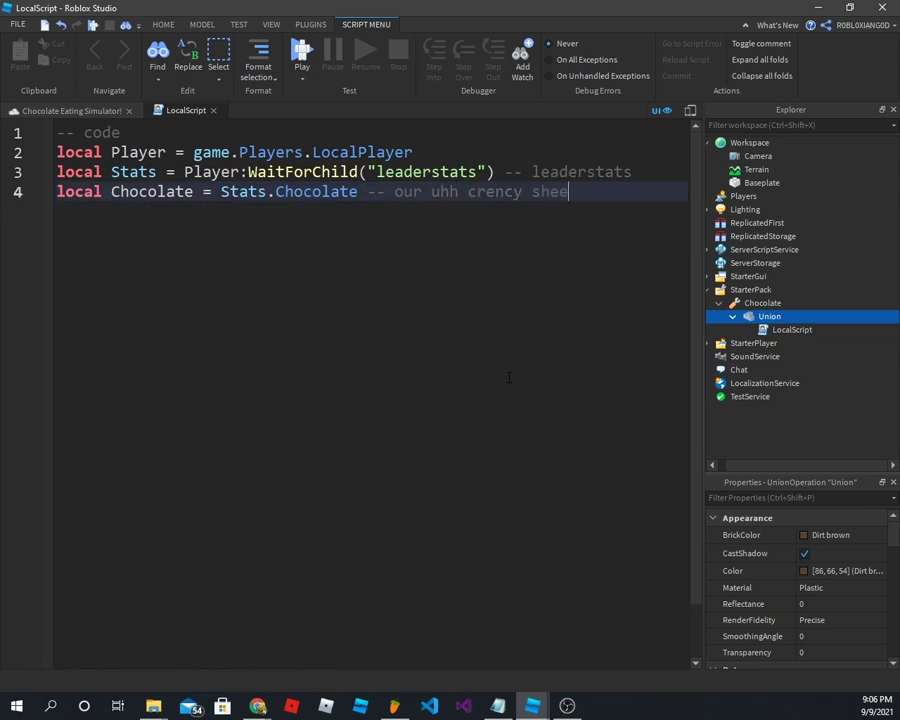
pyautogui.write('et')
# - Begin a new statement with script.Parent. below the variable declarations, leaving one blank line between them
pyautogui.press('Return')
pyautogui.press('Return')
pyautogui.write('too')
pyautogui.press('BackSpace')
pyautogui.press('BackSpace')
pyautogui.press('BackSpace')
pyautogui.write('script.')
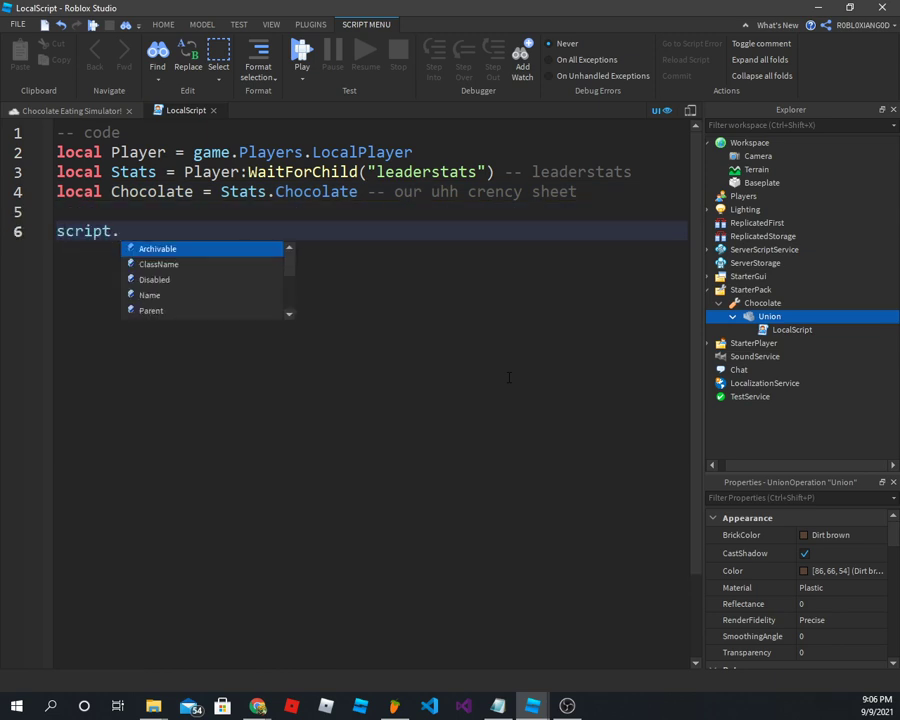
pyautogui.write('Parent.Activa')
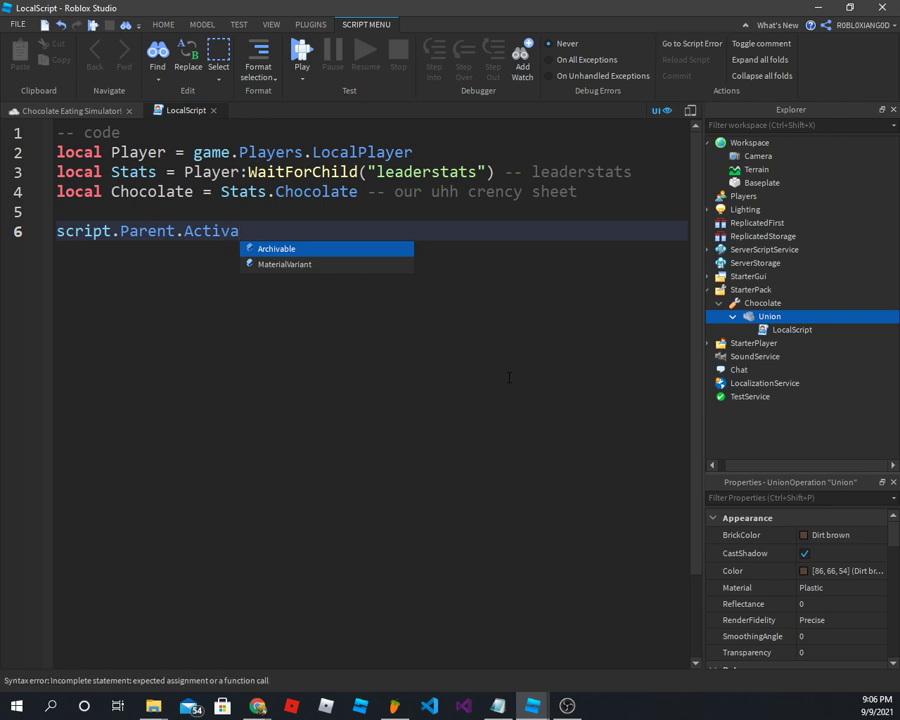
pyautogui.press('BackSpace')
pyautogui.press('BackSpace')
pyautogui.press('BackSpace')
pyautogui.press('BackSpace')
pyautogui.press('BackSpace')
pyautogui.press('BackSpace')
pyautogui.write('Ch')
pyautogui.press('BackSpace')
pyautogui.press('BackSpace')
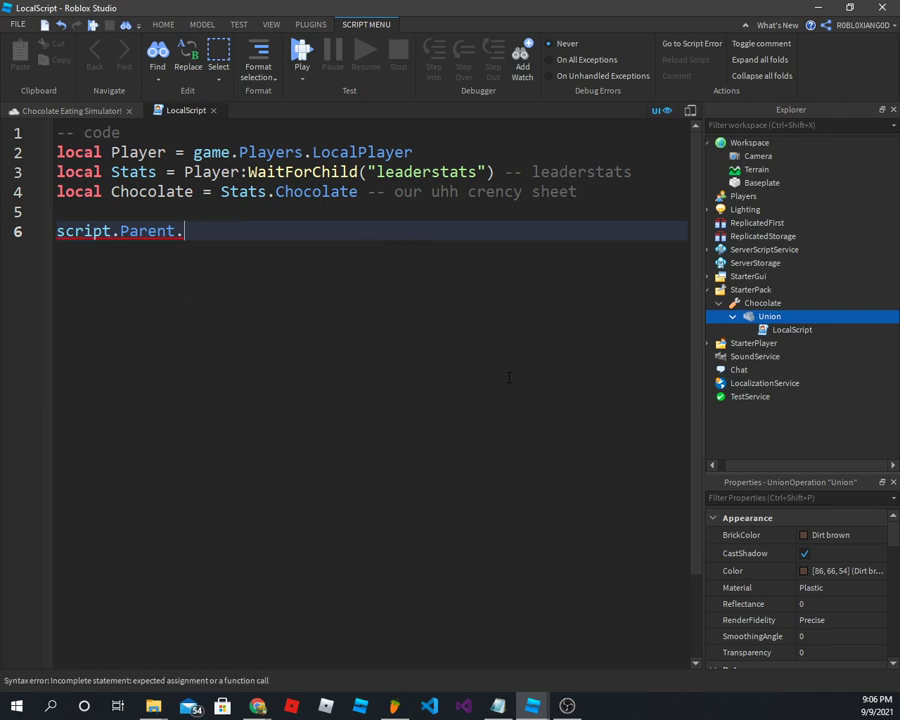
# - Complete the statement as script.Parent.Parent.Parent.Chocolate.Activated:Connect(function(plr) with an empty function body closed by end)
pyautogui.write('Parent.Parent.Cho')
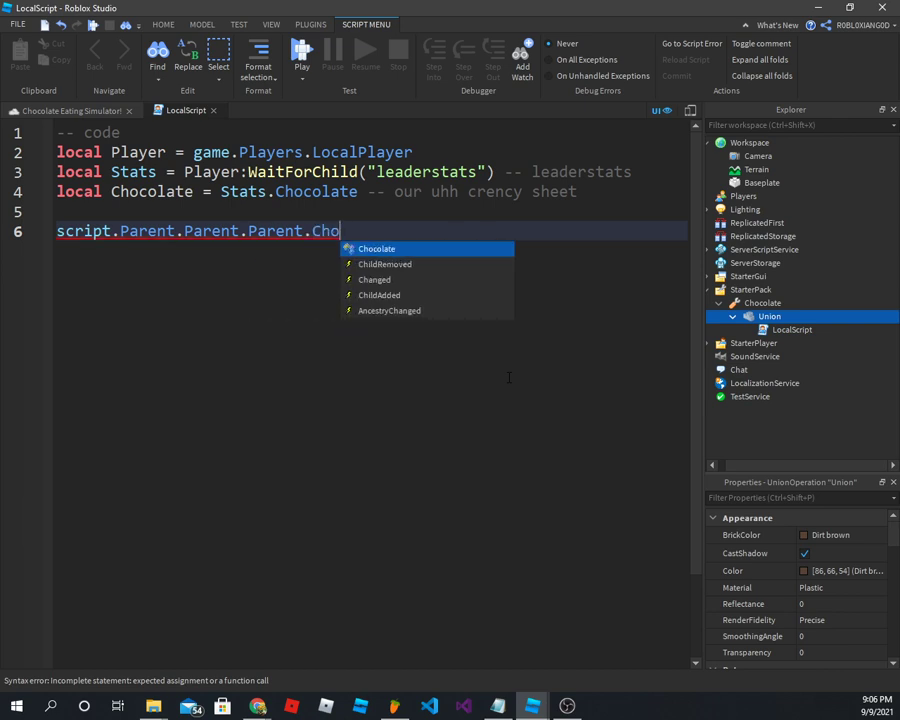
pyautogui.write('colate.Activ')
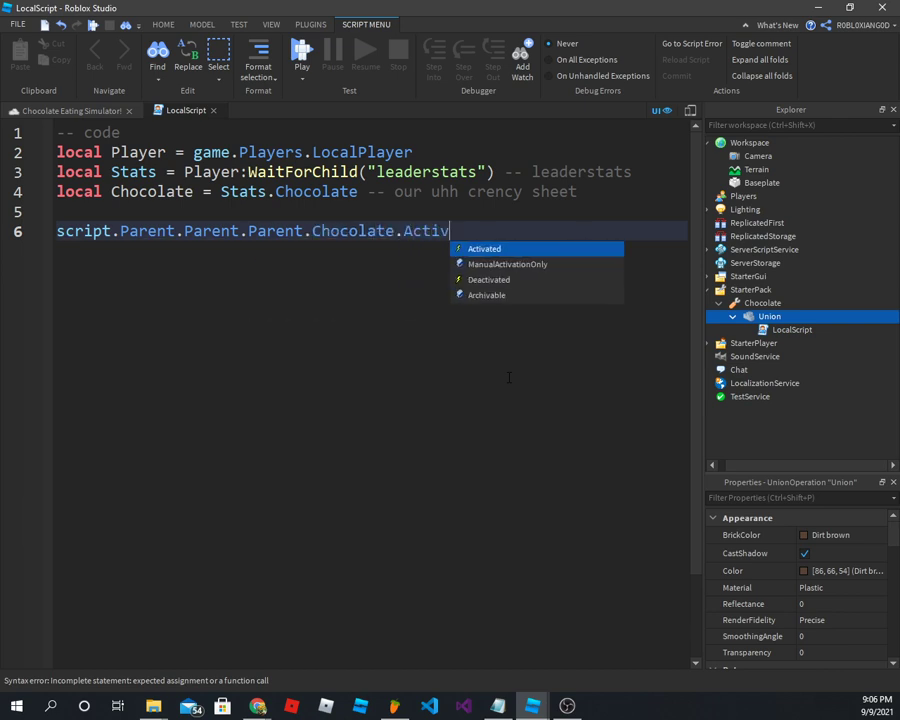
pyautogui.write('ated:Connect(fu')
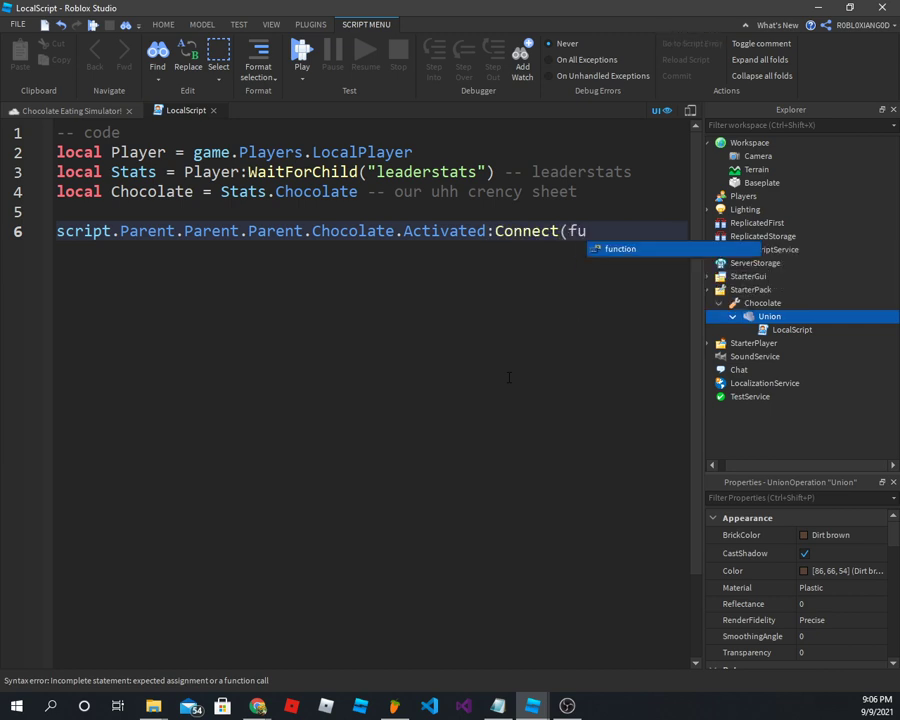
pyautogui.press('Tab')
pyautogui.write('(plr')
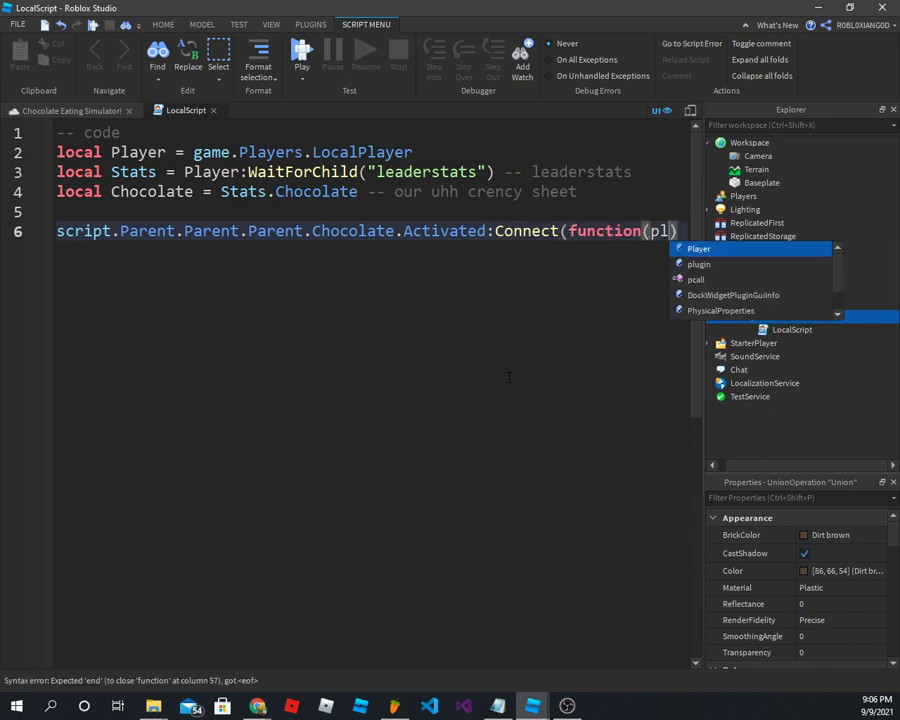
pyautogui.press('Return')
pyautogui.write('g')
pyautogui.press('BackSpace')
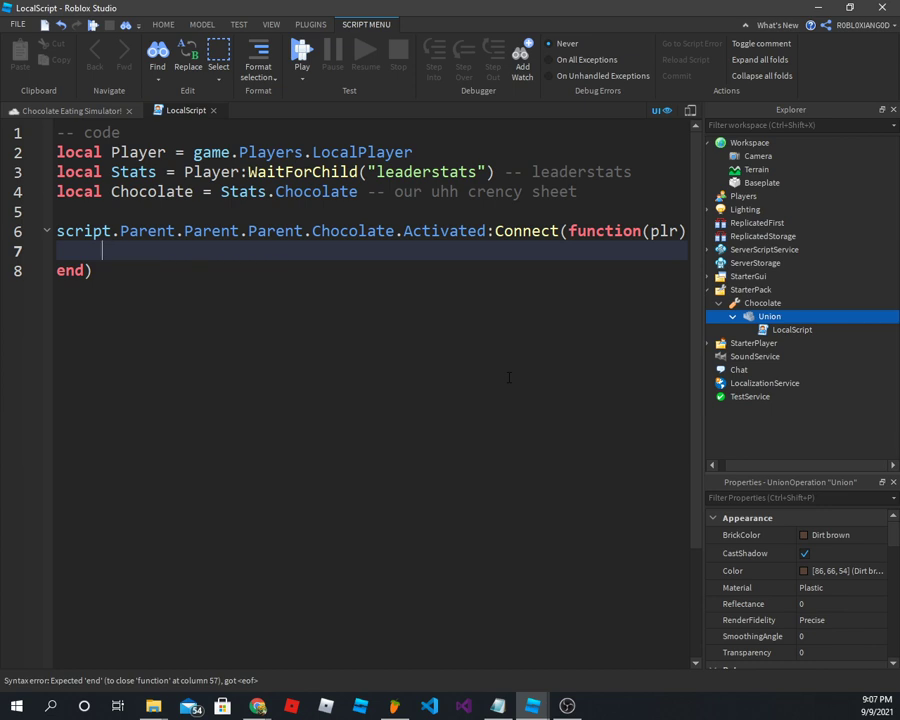
# - Make the function body Chocolate.Value = Chocolate.Value + Amount, declaring local Amount = 1 below the Chocolate variable
pyautogui.write('Chocolat')
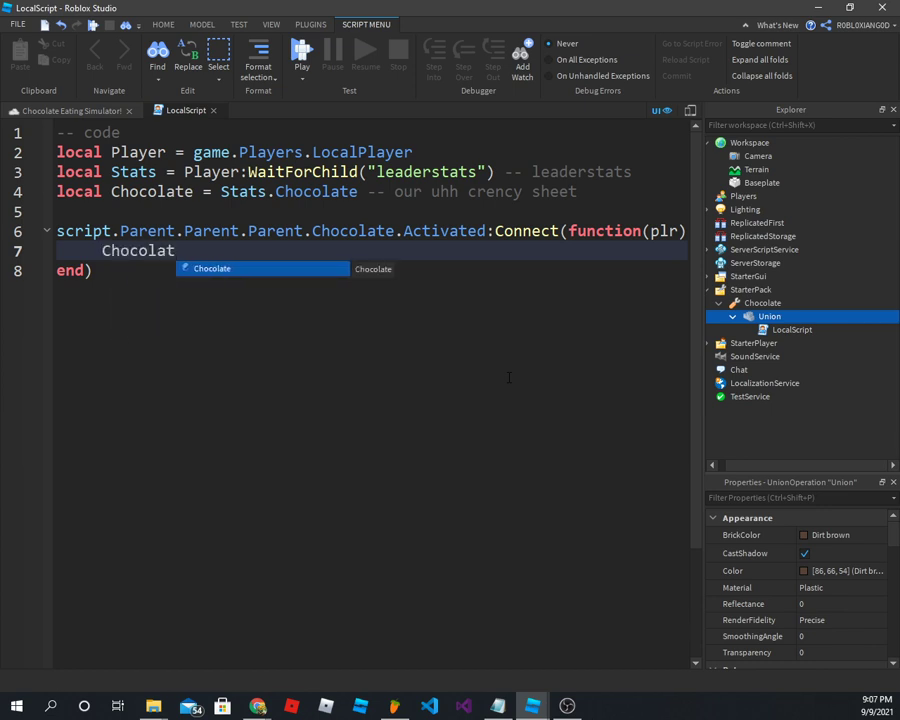
pyautogui.write('e.Value = Chocolate.Value _+')
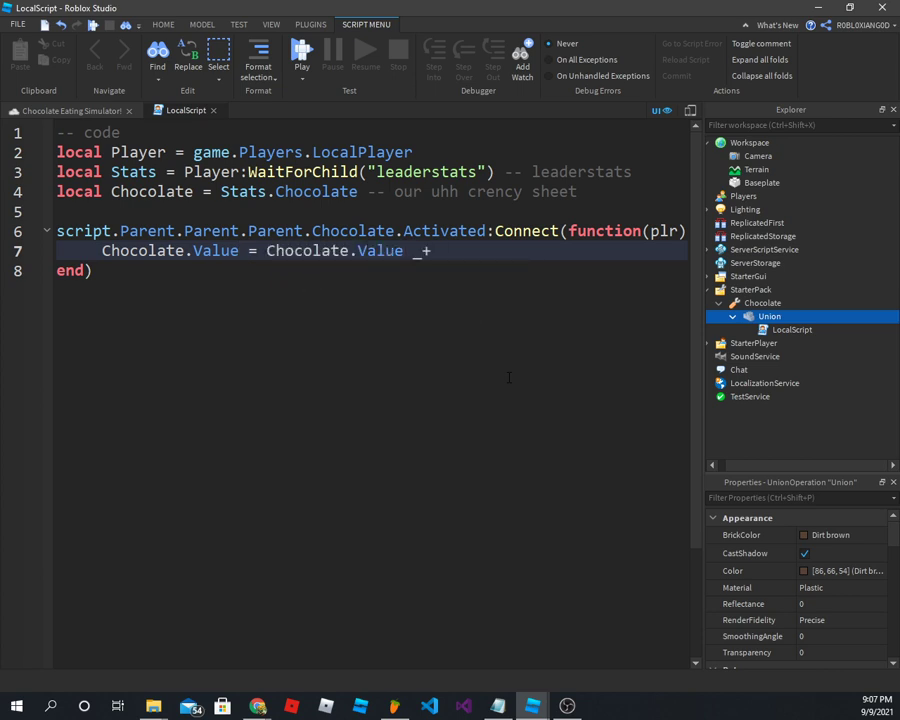
pyautogui.click(631, 193)
pyautogui.press('Return')
pyautogui.write('local Amount = 1')
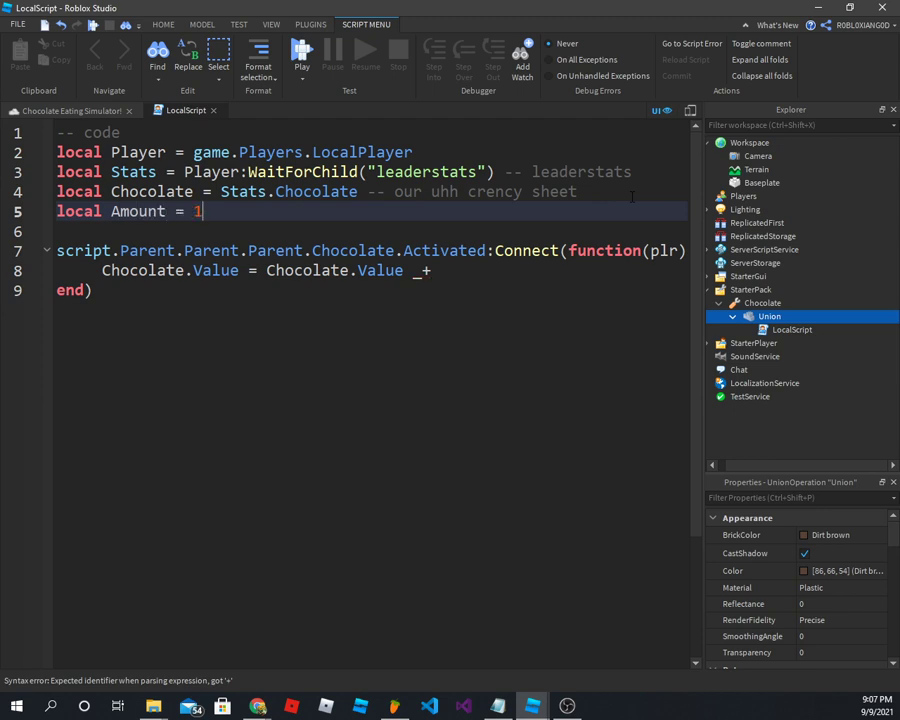
pyautogui.click(418, 272)
pyautogui.write('Amount')
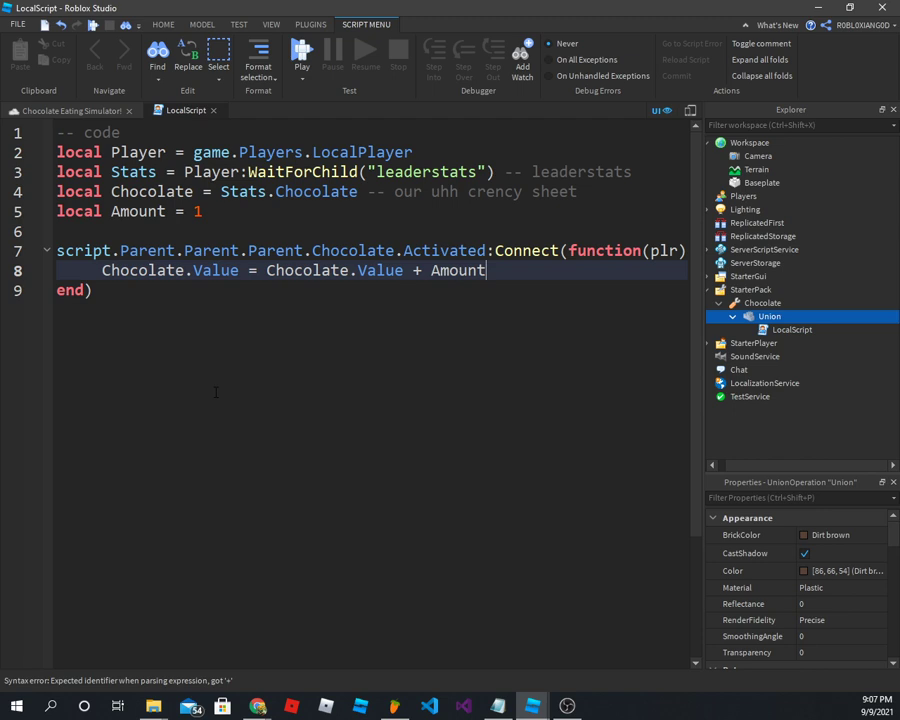
# - Check the line that adds Amount to Chocolate.Value, and close the Chocolate tool's LocalScript
pyautogui.scroll(-2, 216, 390)
pyautogui.keyDown('ctrl'); pyautogui.scroll(-1, 216, 390); pyautogui.keyUp('ctrl')
pyautogui.scroll(2, 210, 370)
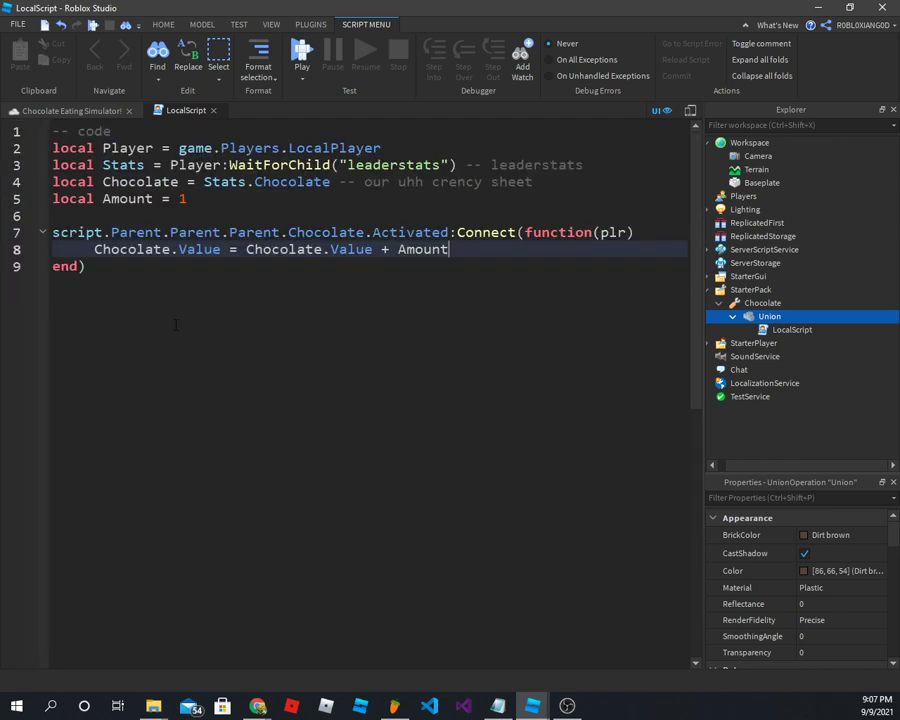
pyautogui.moveTo(94, 249); pyautogui.dragTo(472, 252)
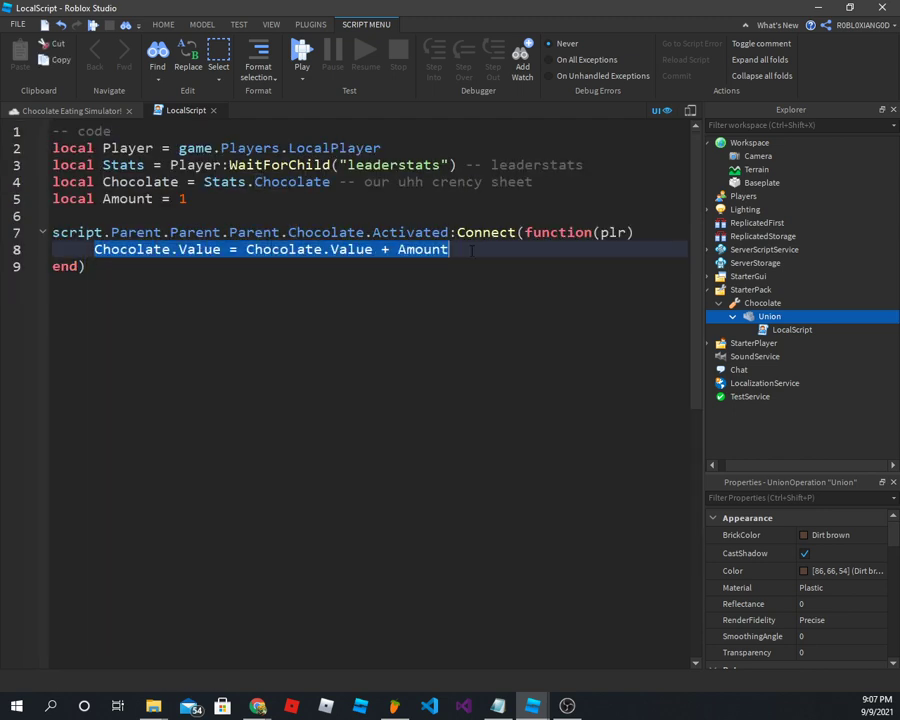
pyautogui.click(472, 252)
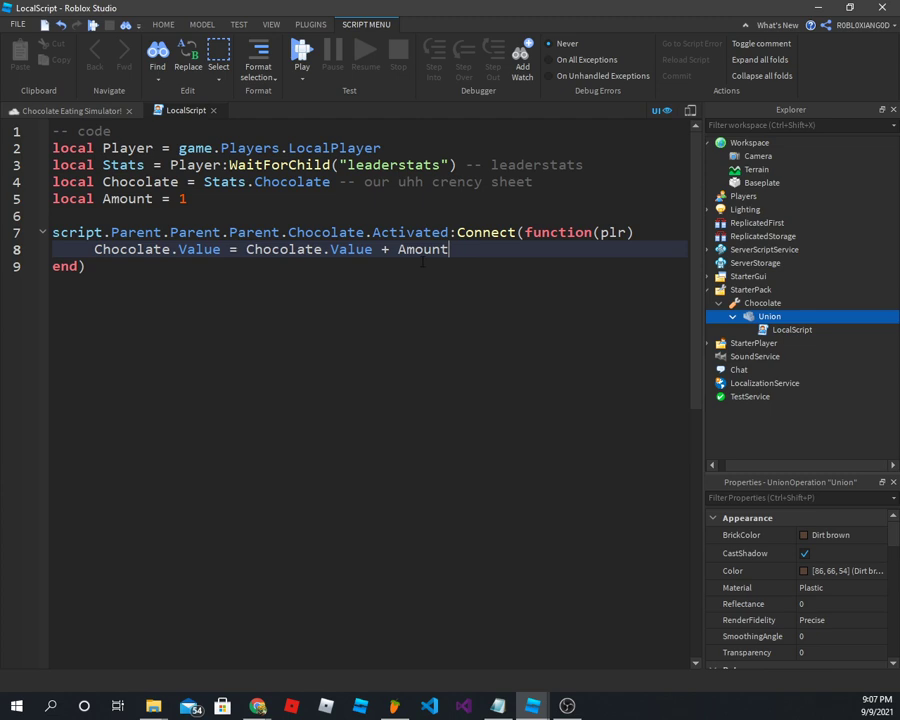
pyautogui.click(215, 111)
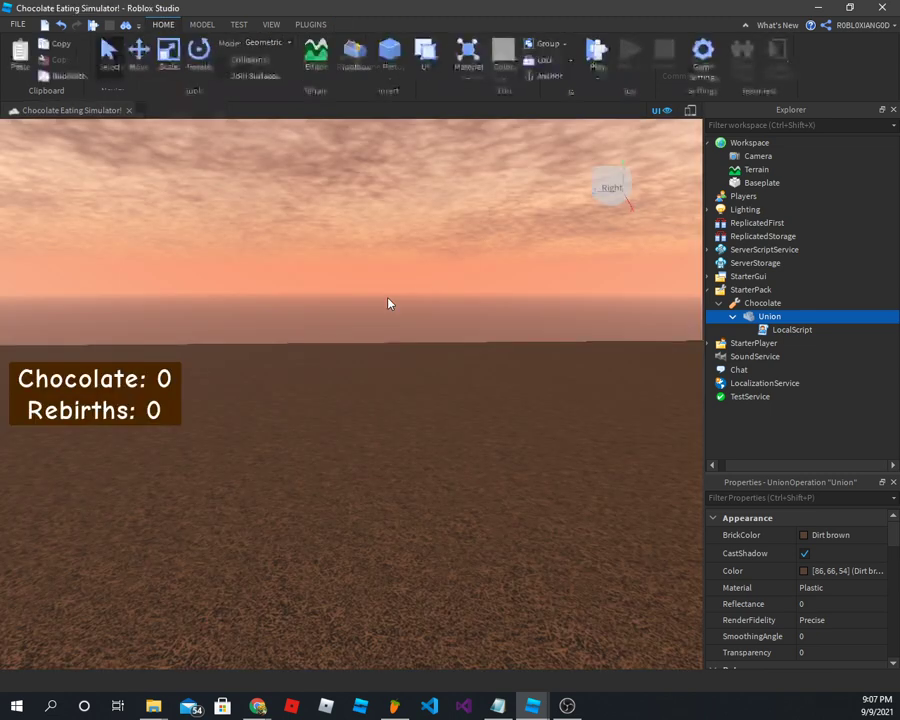
# - Duplicate the "Chocolate: 0" TextLabel in StarterGui's ScreenGui
pyautogui.click(745, 25)
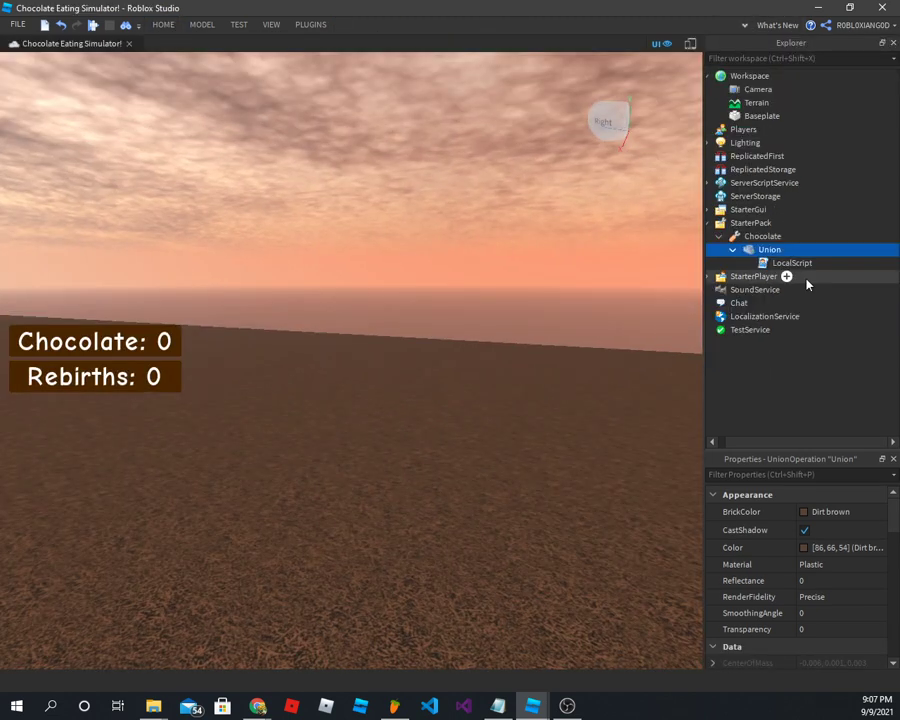
pyautogui.moveTo(704, 222)
pyautogui.mouseDown()
pyautogui.moveTo(633, 223)
pyautogui.moveTo(700, 210)
pyautogui.mouseUp()
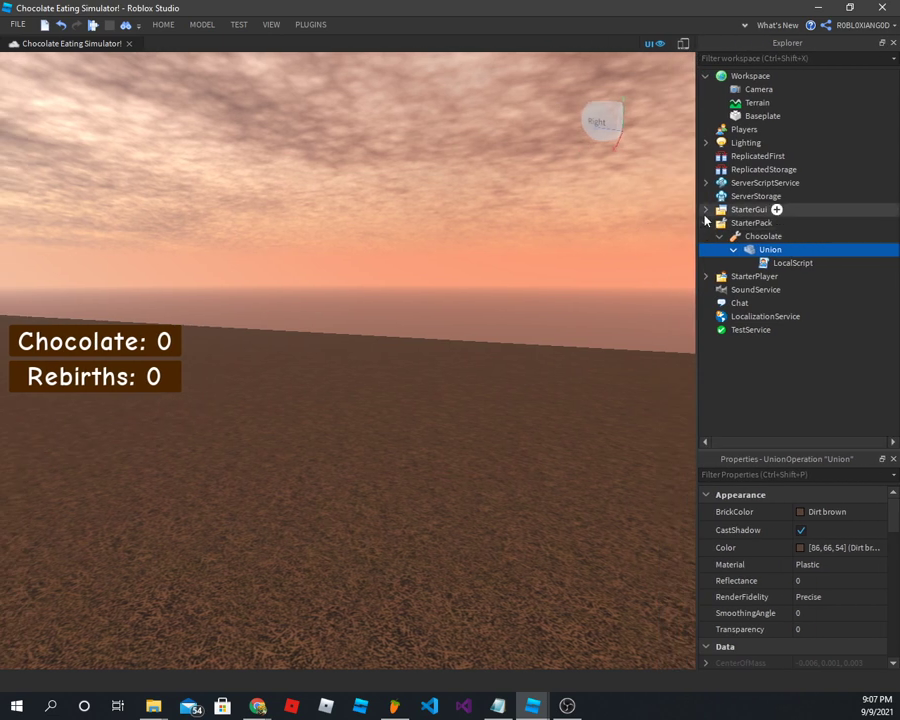
pyautogui.click(705, 209)
pyautogui.click(762, 250)
pyautogui.rightClick(762, 251)
pyautogui.click(442, 266)
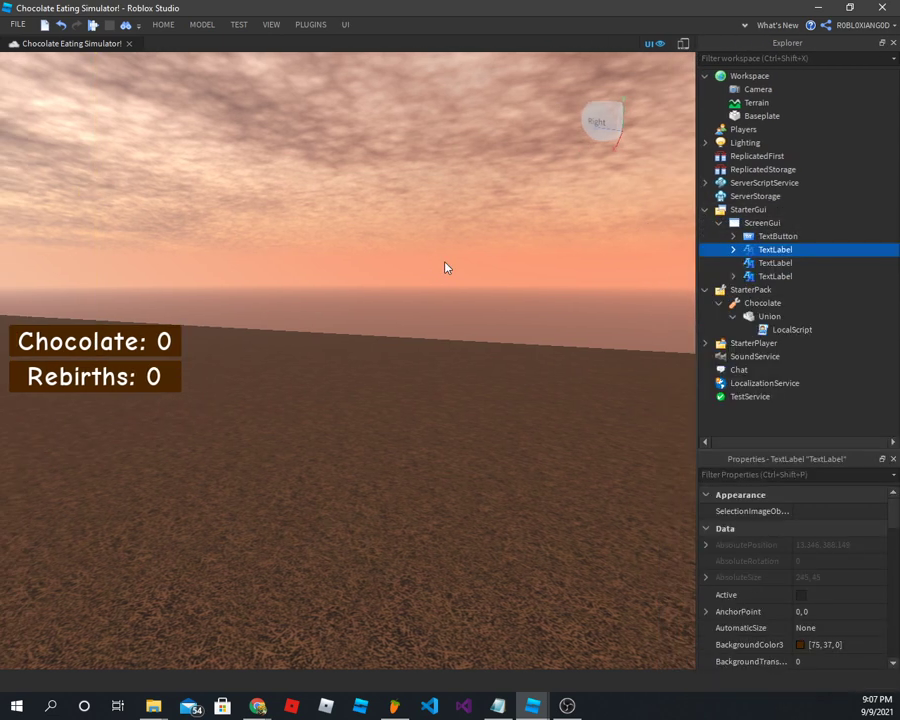
pyautogui.click(763, 263)
pyautogui.click(762, 249)
pyautogui.rightClick(762, 249)
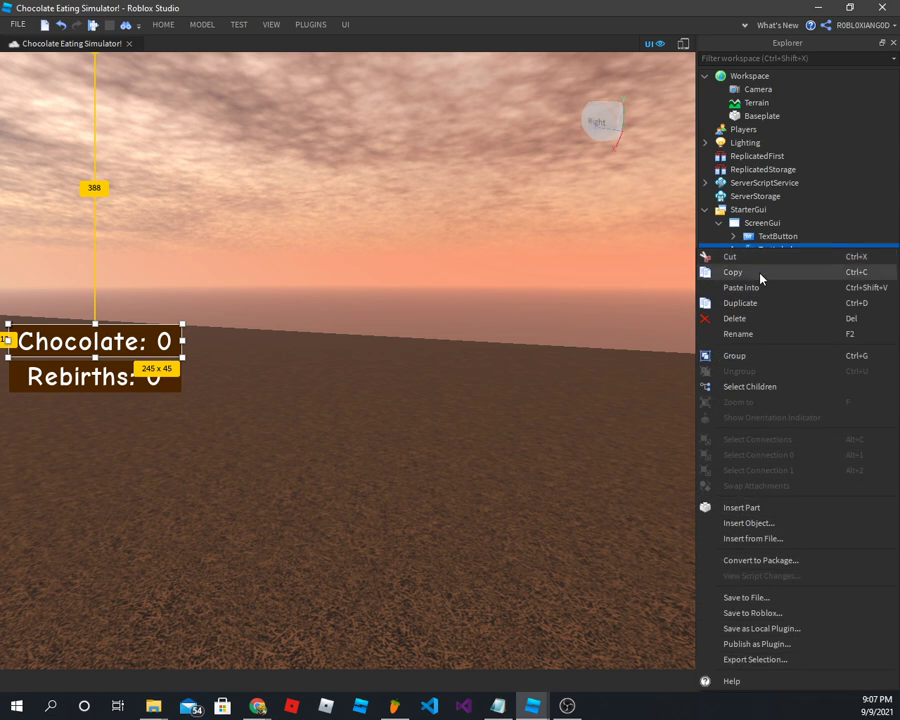
pyautogui.click(757, 302)
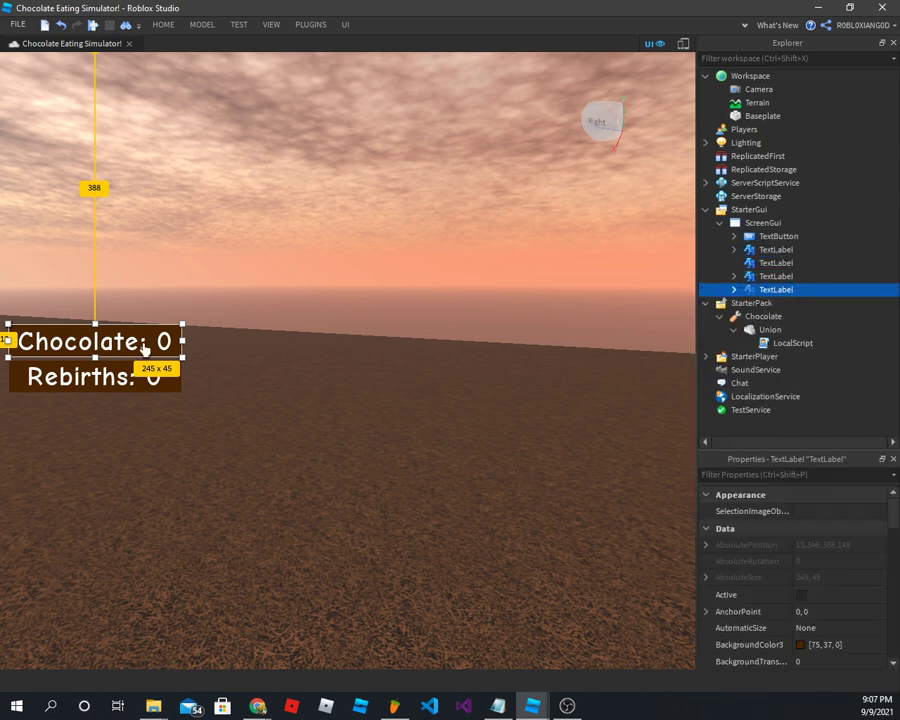
# - Move the duplicated Chocolate label into the upper sky area and enlarge the viewport to full screen without side panels
pyautogui.moveTo(142, 346); pyautogui.dragTo(257, 160)
pyautogui.click(745, 26)
pyautogui.click(744, 26)
pyautogui.click(893, 42)
pyautogui.click(893, 42)
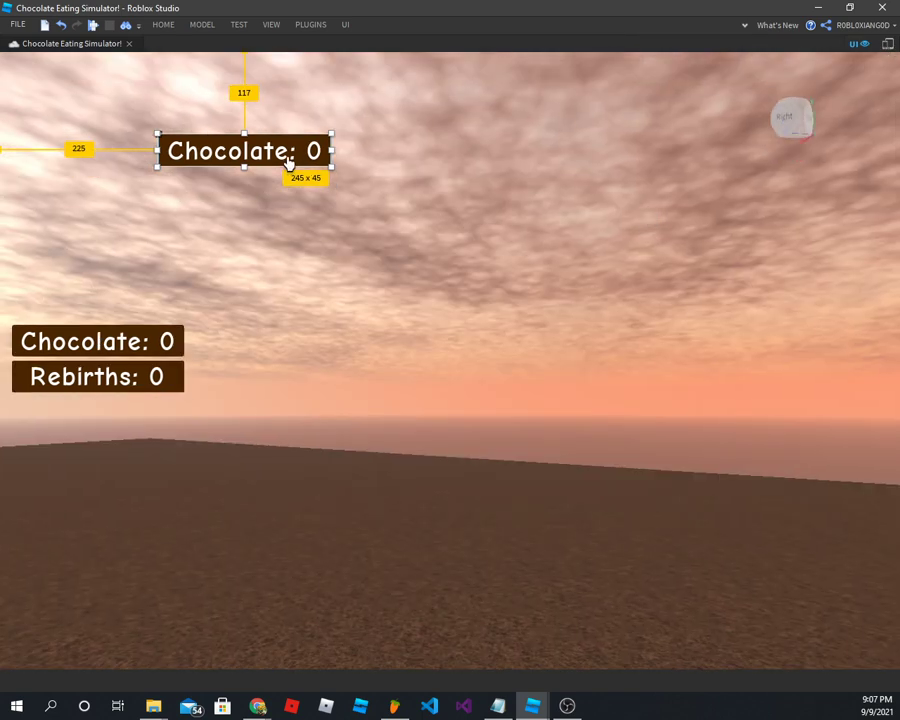
pyautogui.press('F11')
# - Stretch the duplicated label into a banner about 1248 x 36 across the top of the game view
pyautogui.moveTo(322, 150); pyautogui.dragTo(614, 84)
pyautogui.moveTo(783, 106); pyautogui.dragTo(858, 685)
pyautogui.click(393, 82)
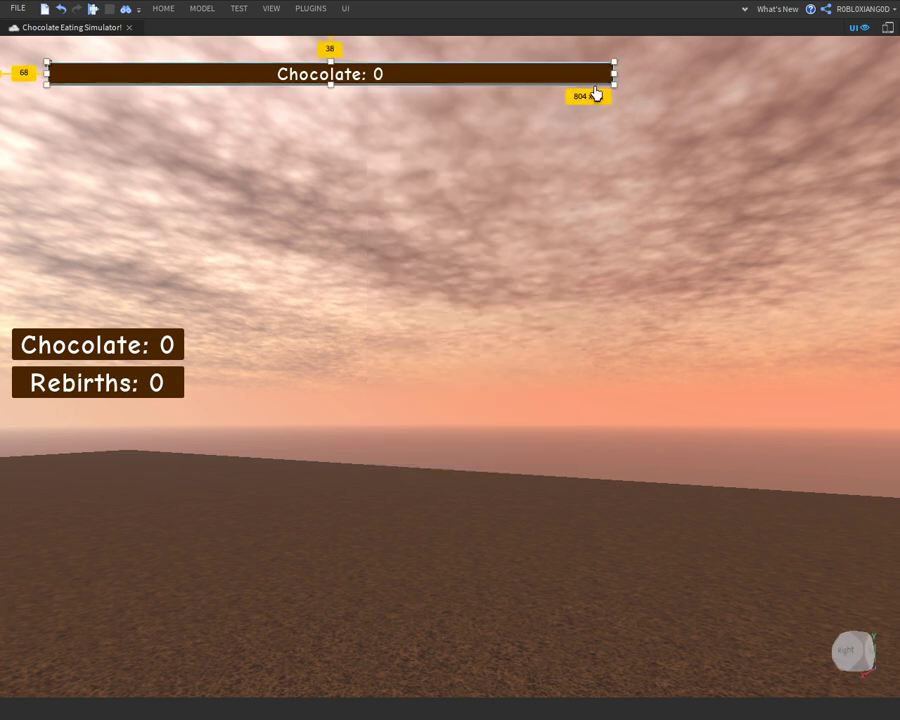
pyautogui.moveTo(613, 85); pyautogui.dragTo(875, 88)
pyautogui.moveTo(695, 68)
pyautogui.mouseDown()
pyautogui.moveTo(669, 60)
pyautogui.moveTo(685, 66)
pyautogui.moveTo(686, 57)
pyautogui.mouseUp()
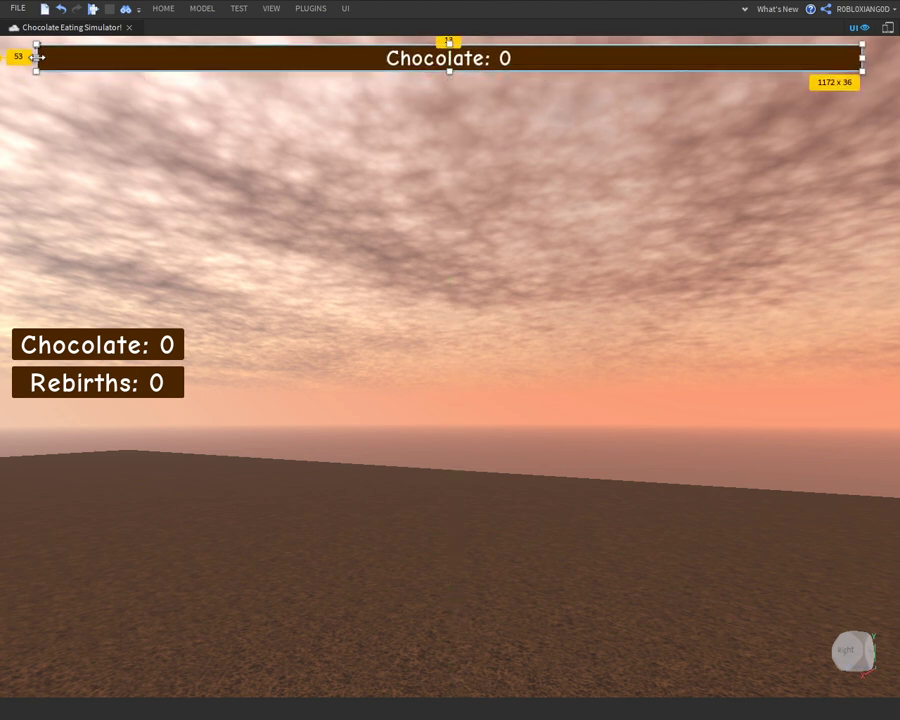
pyautogui.moveTo(36, 56); pyautogui.dragTo(11, 56)
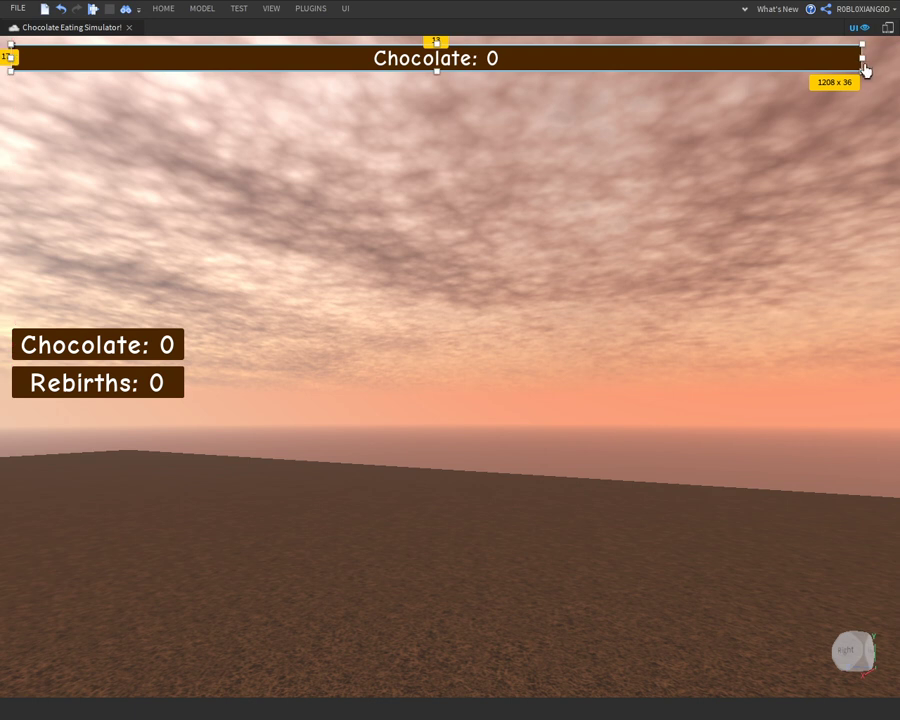
pyautogui.moveTo(860, 58); pyautogui.dragTo(890, 60)
pyautogui.click(864, 124)
# - Set the banner label's text to "Thank you for playing this game, Please favorite and follow this game for new updates!"
pyautogui.rightClick(570, 59)
pyautogui.click(571, 57)
pyautogui.doubleClick(571, 58)
pyautogui.hotkey('ctrl', 'a')
pyautogui.write('Tha')
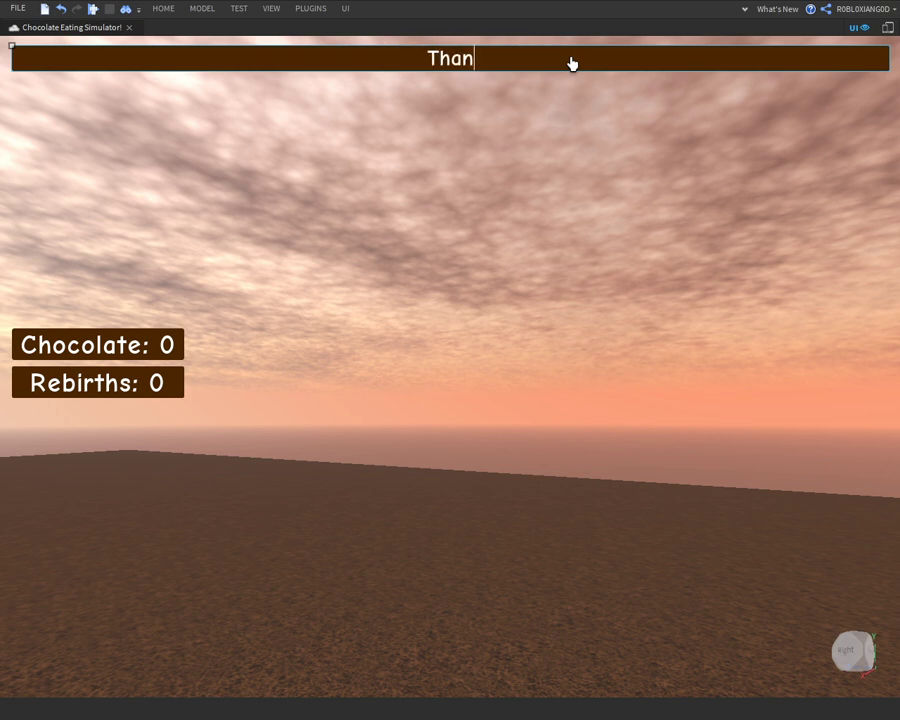
pyautogui.write('nk you for playi')
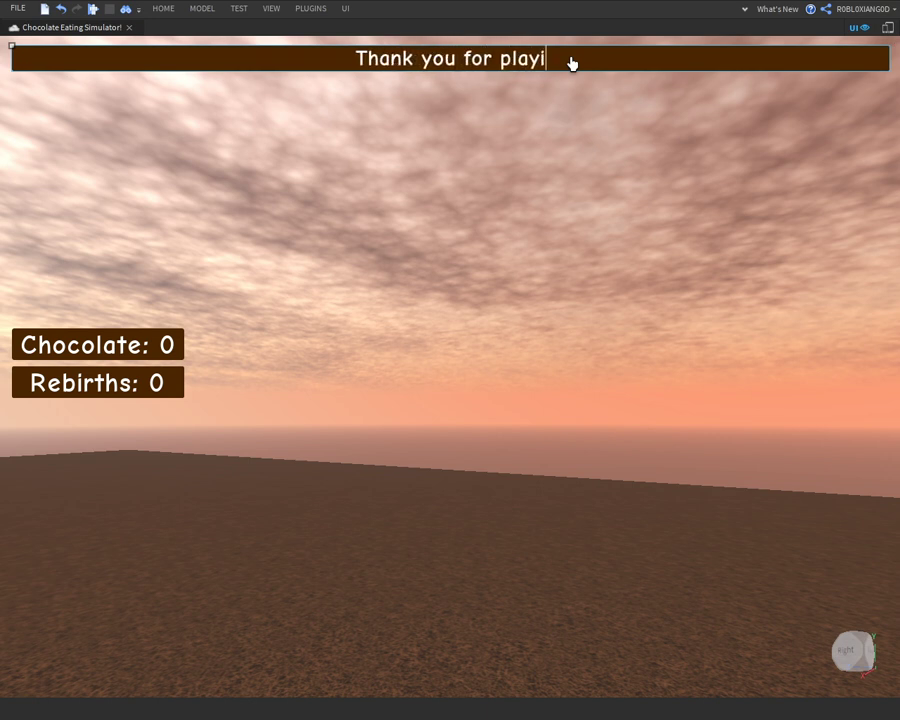
pyautogui.write('ng this game, Pleas e favorite and follow this game for new updates!')
pyautogui.press('Return')
pyautogui.click(496, 189)
pyautogui.moveTo(496, 189); pyautogui.dragTo(494, 188, button='right')
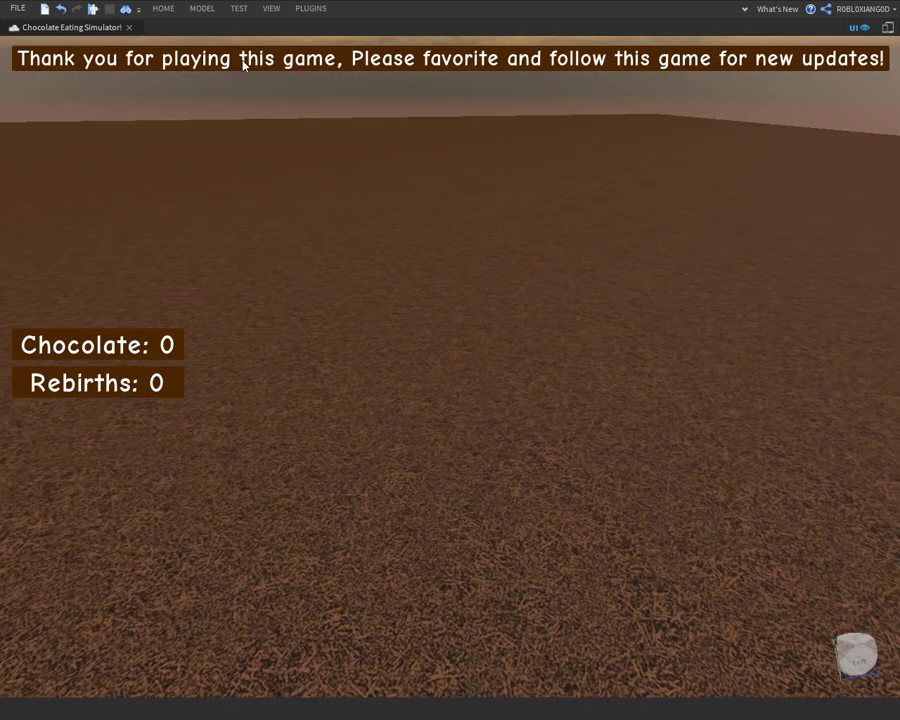
# - Bring back the Explorer and open the LocalScript inside the banner's TextLabel
pyautogui.hotkey('ctrl', 'shift', 'x')
pyautogui.rightClick(552, 58)
pyautogui.click(552, 58)
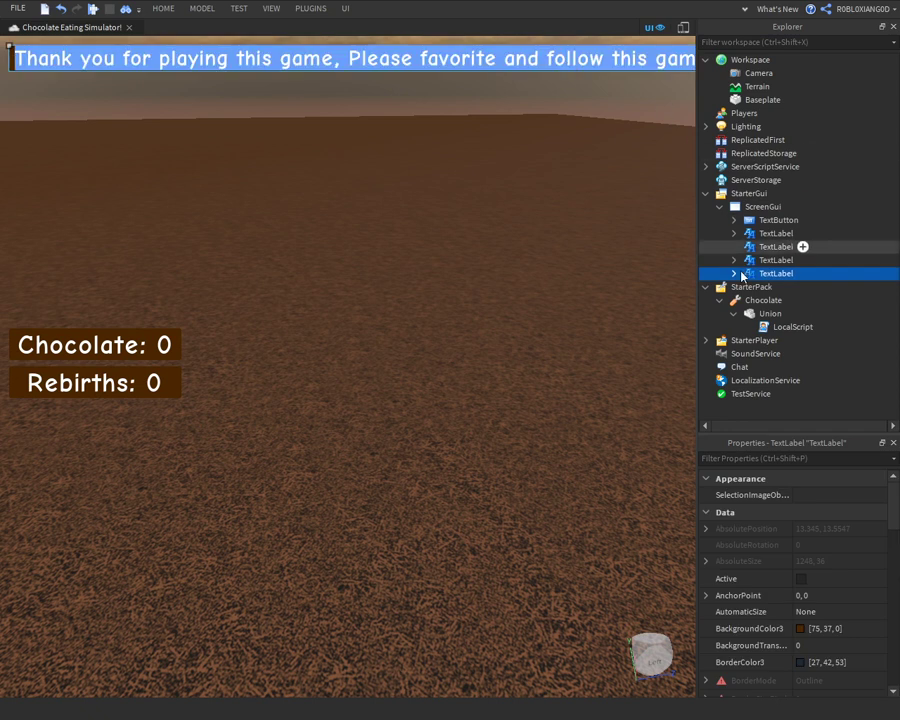
pyautogui.click(734, 273)
pyautogui.doubleClick(768, 299)
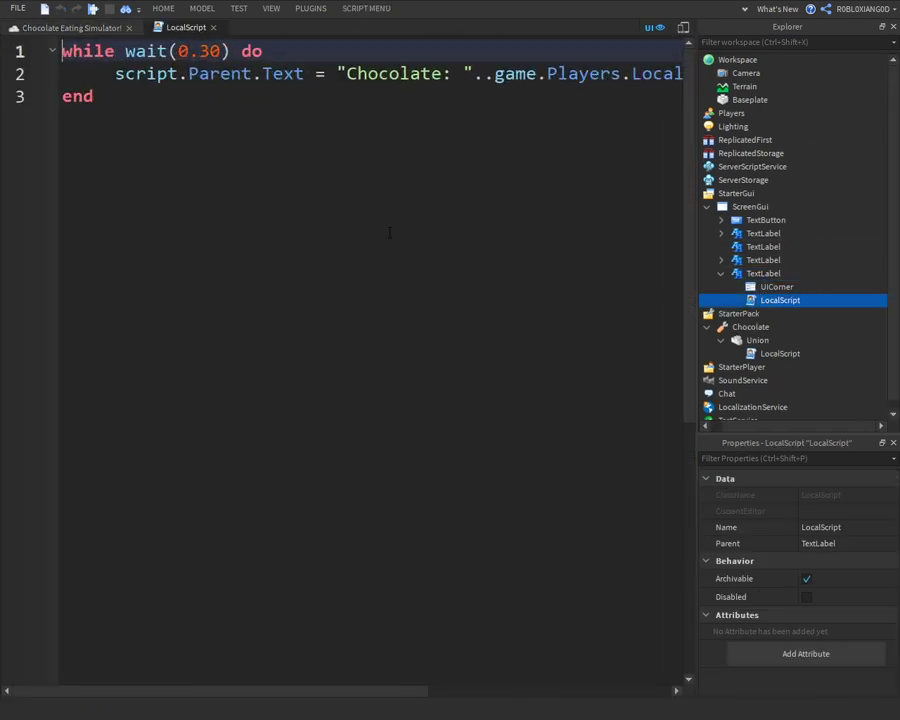
# - Change the loop condition to wait(1) and replace the Chocolate text line in its body with wait(10)
pyautogui.moveTo(145, 48); pyautogui.dragTo(181, 49)
pyautogui.write('1')
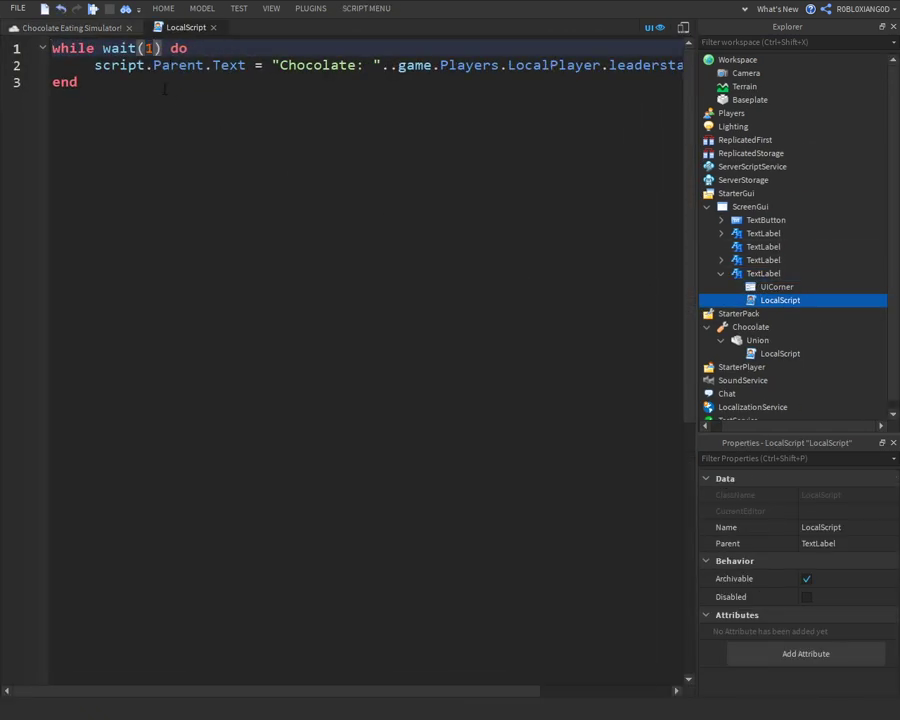
pyautogui.keyDown('ctrl'); pyautogui.scroll(-3, 165, 88); pyautogui.keyUp('ctrl')
pyautogui.moveTo(78, 62); pyautogui.dragTo(668, 63)
pyautogui.write('wa')
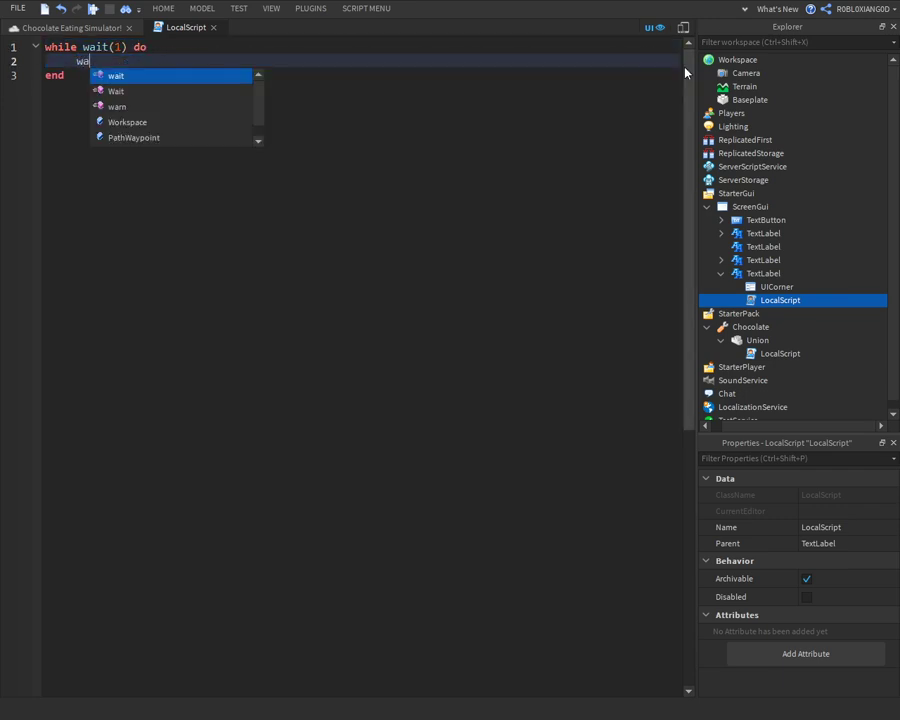
pyautogui.write('it(10)')
pyautogui.press('Return')
# - Below wait(10), set script.Parent.Text to "Thank you for playing this game, Please favorite and follow this game for new updates!"
pyautogui.write('script.Parent.')
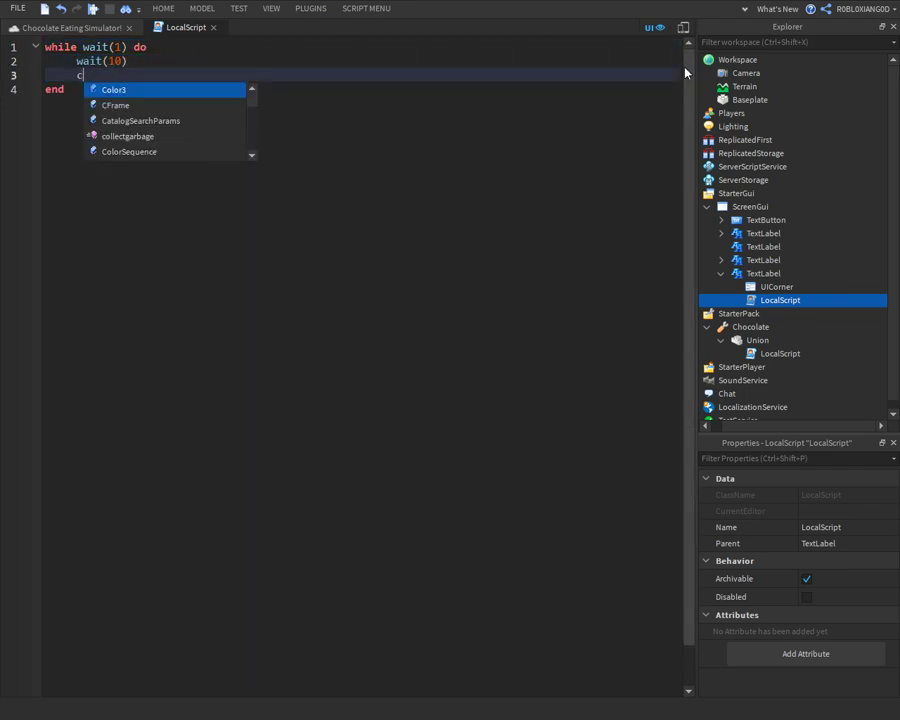
pyautogui.hotkey('ctrl', 'v')
pyautogui.press('Return')
pyautogui.hotkey('ctrl', 'z')
pyautogui.hotkey('ctrl', 'z')
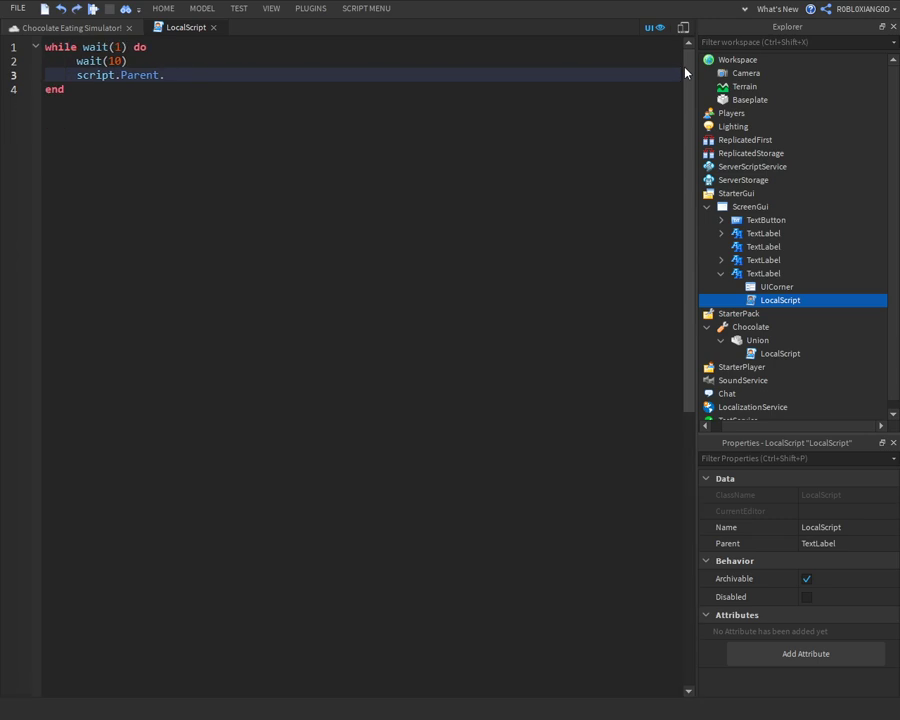
pyautogui.write('Text')
pyautogui.write('= "Thank you for playing this game, Please favorite and follow this game for new updates!"')
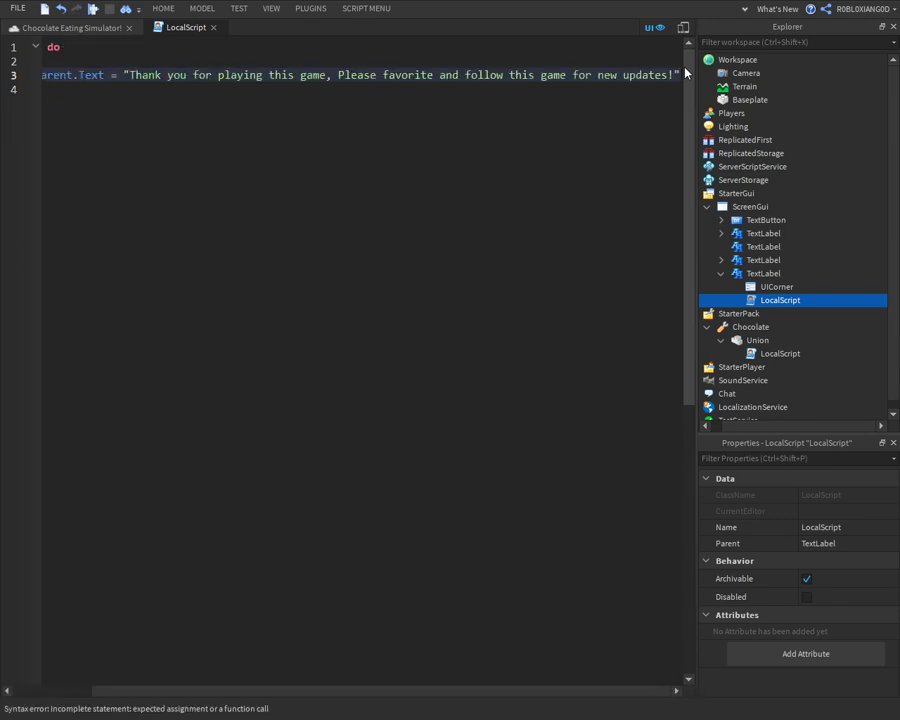
# - Add a second wait(10) line below the thank-you message line in the loop
pyautogui.press('Return')
pyautogui.write('script.')
pyautogui.press('BackSpace')
pyautogui.press('BackSpace')
pyautogui.press('BackSpace')
pyautogui.press('BackSpace')
pyautogui.press('BackSpace')
pyautogui.press('BackSpace')
pyautogui.press('BackSpace')
pyautogui.write('w')
pyautogui.press('Tab')
pyautogui.write('(10')
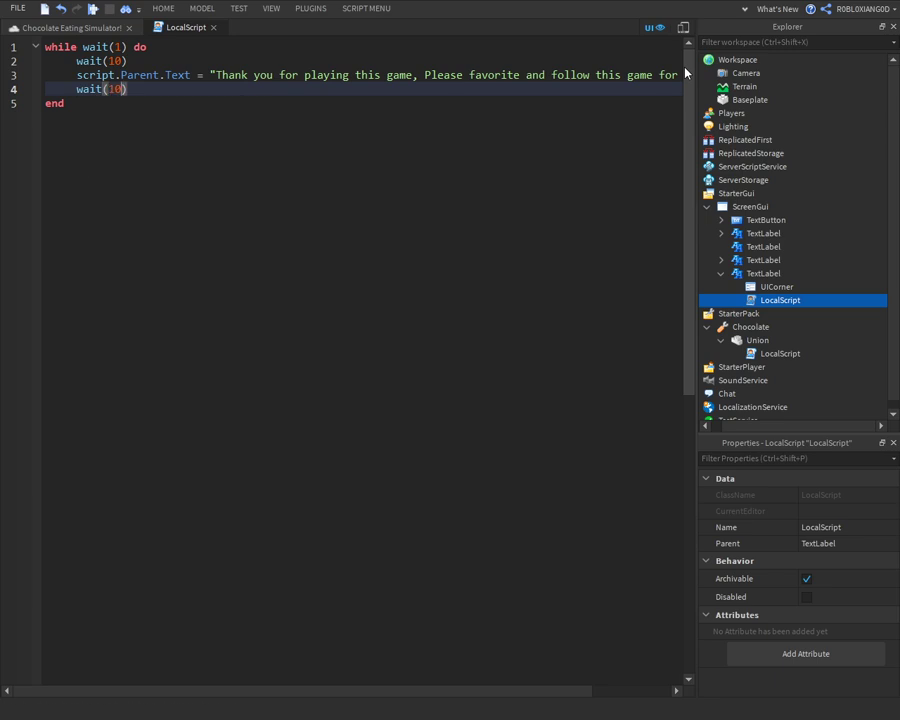
pyautogui.write(')')
# - Below the second wait(10), set script.Parent.Text to "If you really like this game, Please give it a thumbs up and leave a follow, thanks :)"
pyautogui.press('Return')
pyautogui.write('script.Parent')
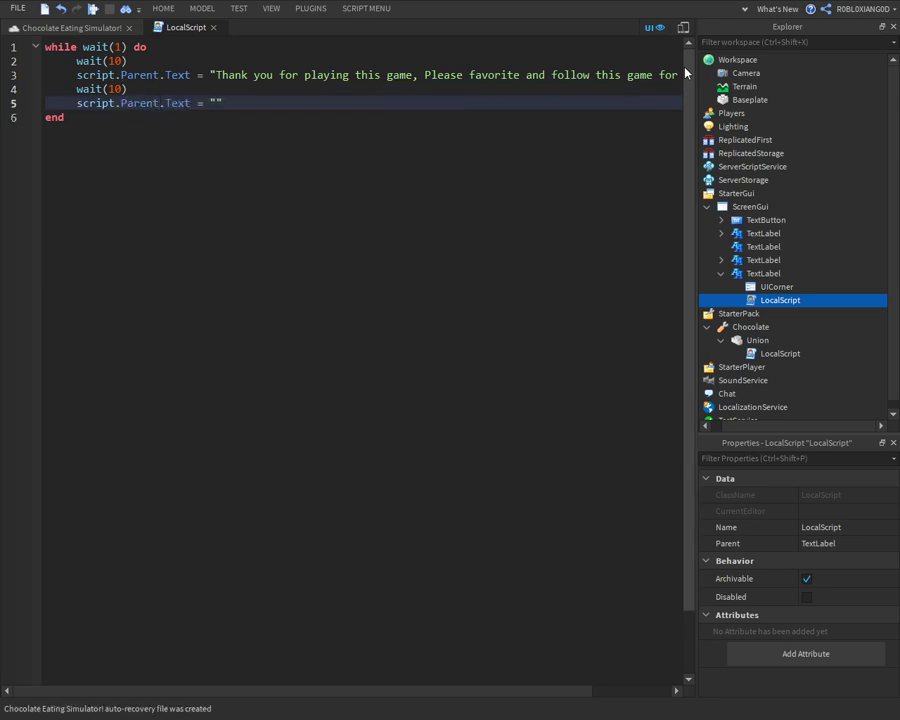
pyautogui.write('.Text = "If you really like this game, Please give it a thumbs up and leav ea f')
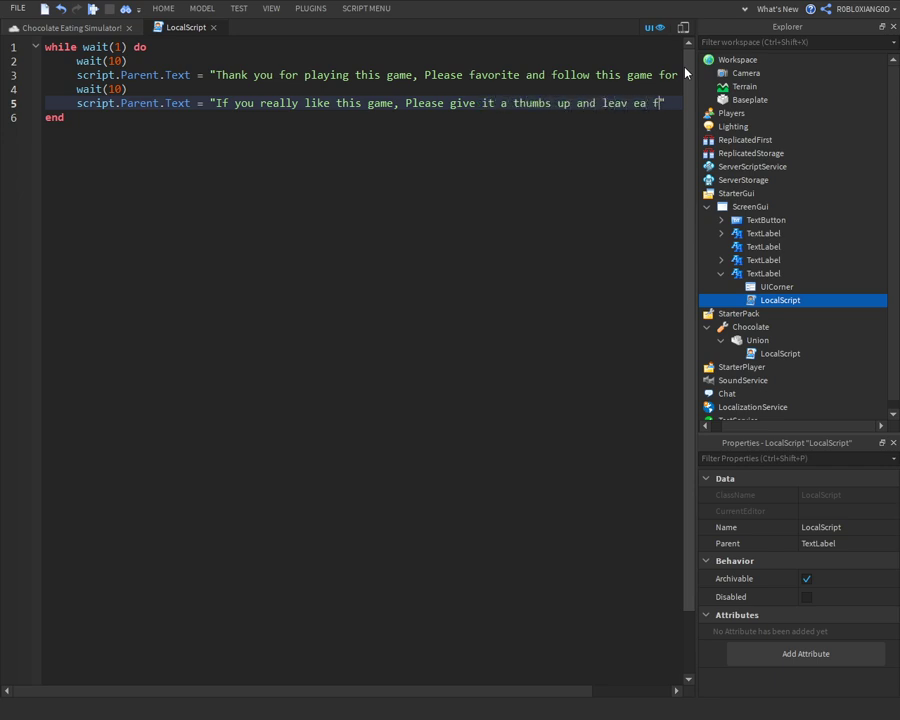
pyautogui.write('ow, tha')
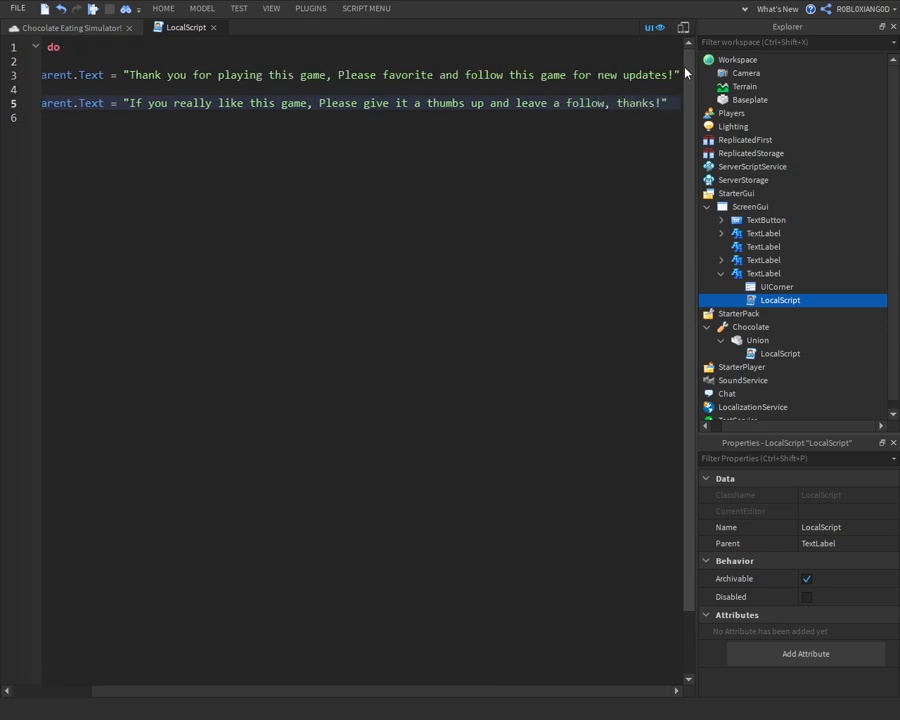
pyautogui.write('nks :D)')
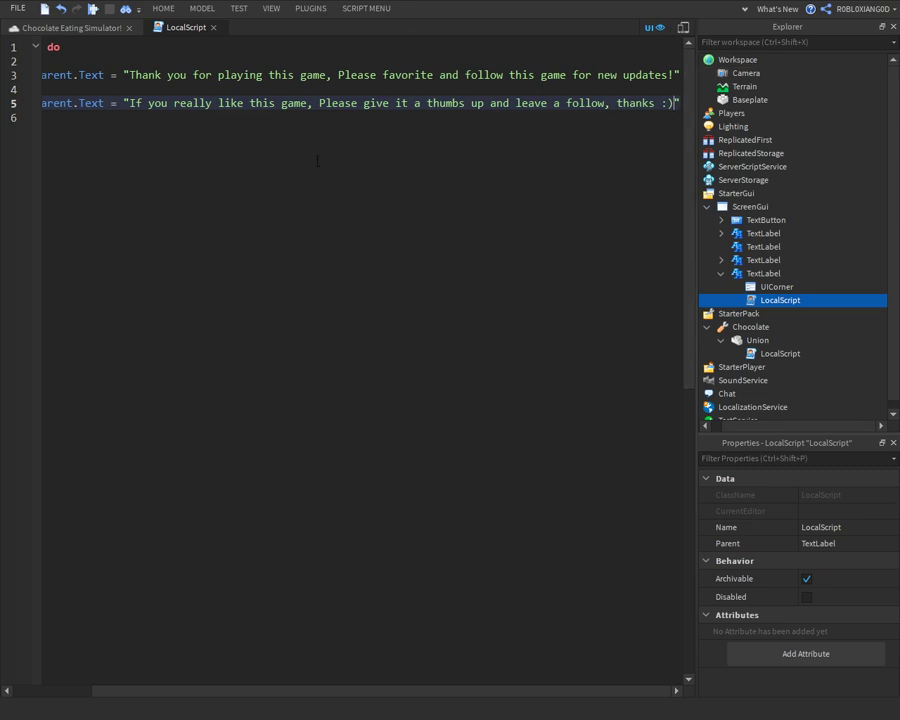
# - Add a final wait(10) line at the end of the loop and close the banner's script
pyautogui.press('Return')
pyautogui.write('wai(')
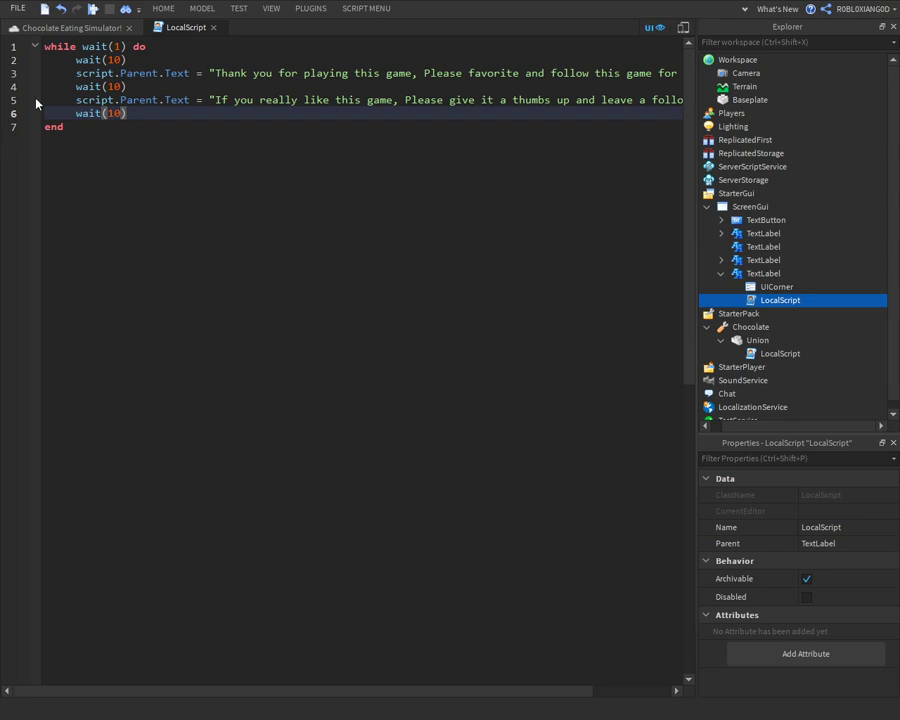
pyautogui.click(216, 29)
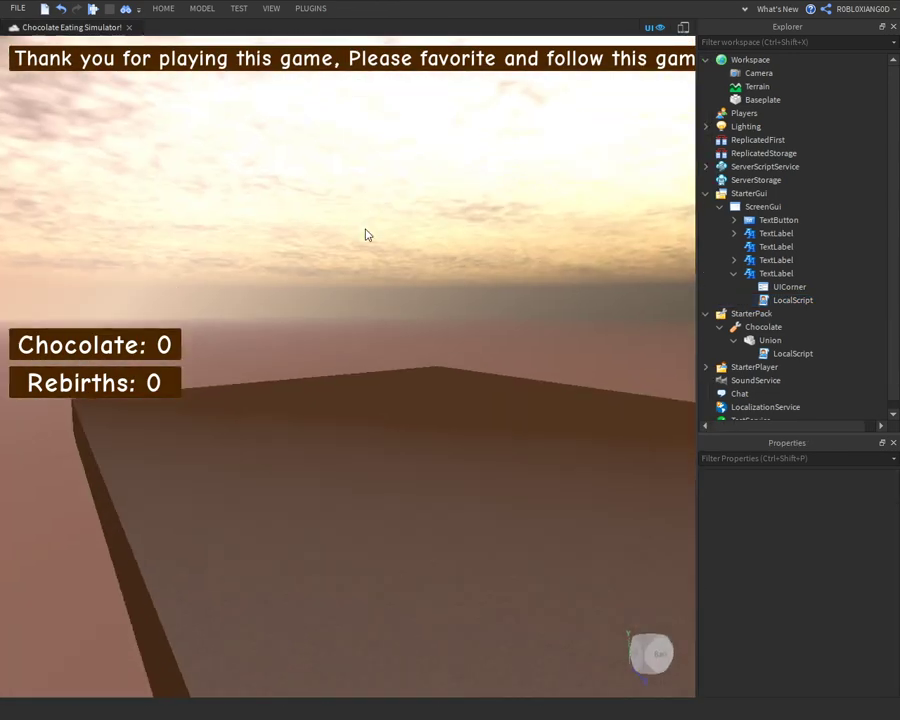
# - Start a playtest and repeatedly equip and unequip the Chocolate tool to check how the character holds it
pyautogui.moveTo(368, 235); pyautogui.dragTo(368, 235, button='right')
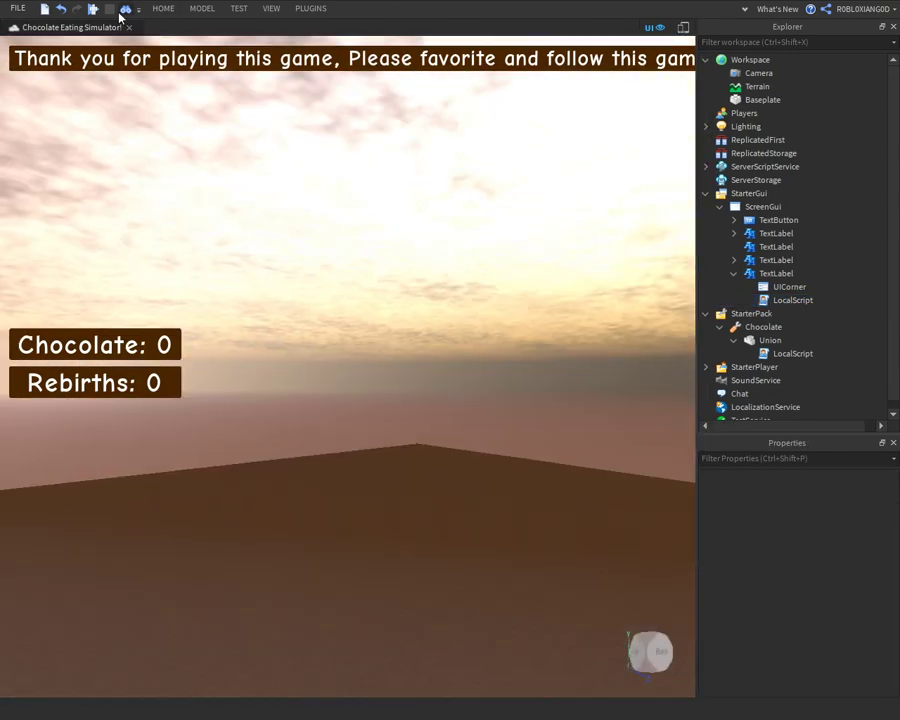
pyautogui.click(93, 10)
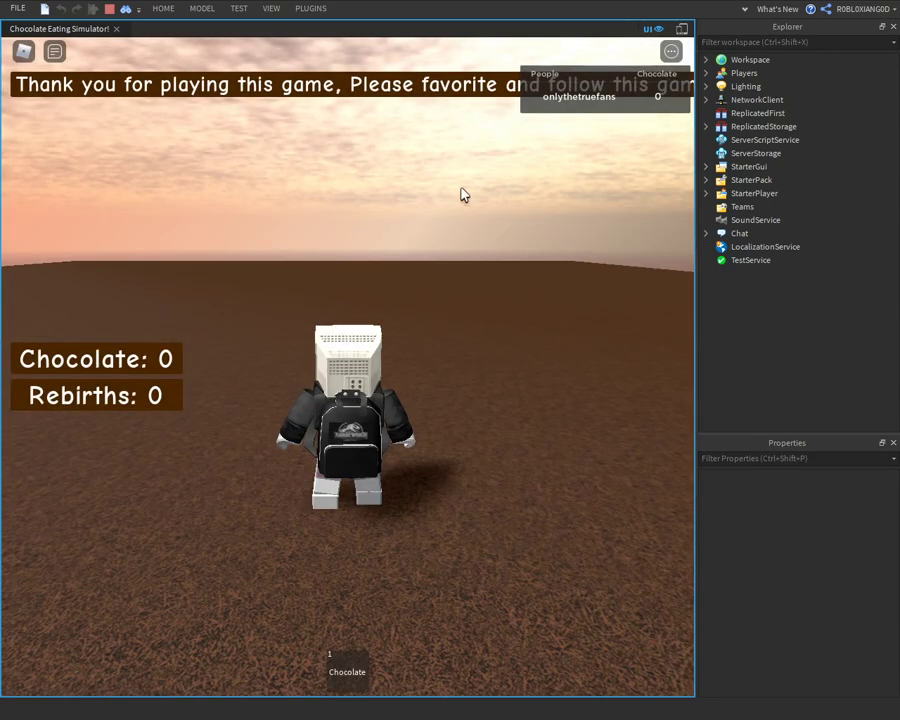
pyautogui.press('1')
pyautogui.moveTo(328, 482); pyautogui.dragTo(328, 482, button='right')
pyautogui.press('1')
pyautogui.press('1')
pyautogui.scroll(-6, 328, 482)
pyautogui.press('1')
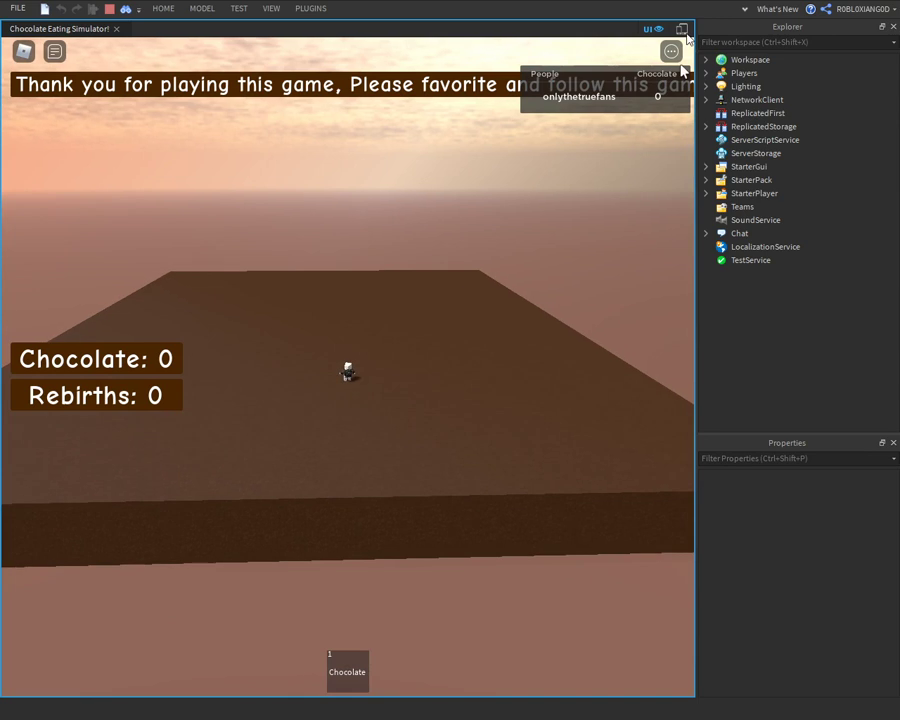
# - In the running playtest, move the Union from StarterPack's Chocolate tool into Workspace
pyautogui.click(707, 61)
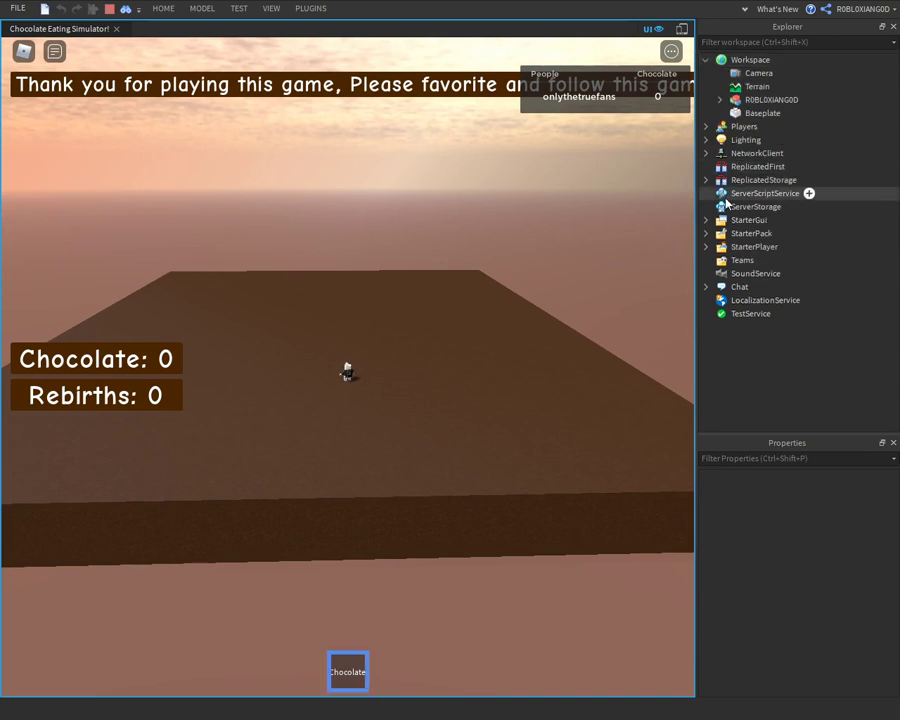
pyautogui.click(706, 234)
pyautogui.click(730, 247)
pyautogui.click(720, 247)
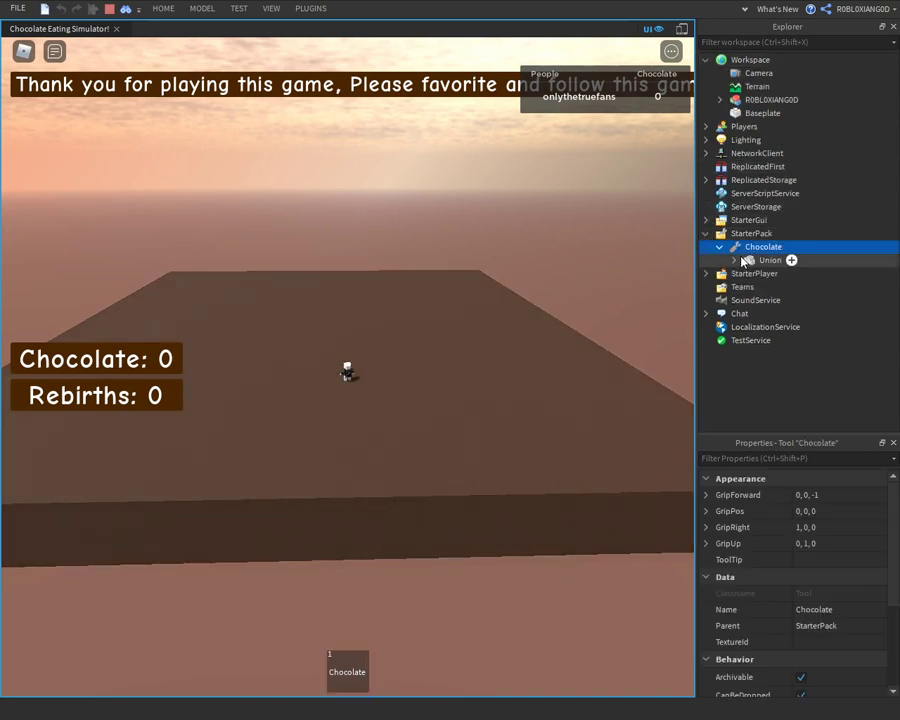
pyautogui.moveTo(768, 259); pyautogui.dragTo(745, 62)
# - Walk the character around while toggling the Chocolate tool, and return the Union to the tool in StarterPack
pyautogui.moveTo(660, 142); pyautogui.dragTo(330, 243, button='right')
pyautogui.scroll(8, 384, 268)
pyautogui.press('w')
pyautogui.press('1')
pyautogui.press('1')
pyautogui.press('a')
pyautogui.scroll(1, 330, 243)
pyautogui.moveTo(752, 117); pyautogui.dragTo(758, 260)
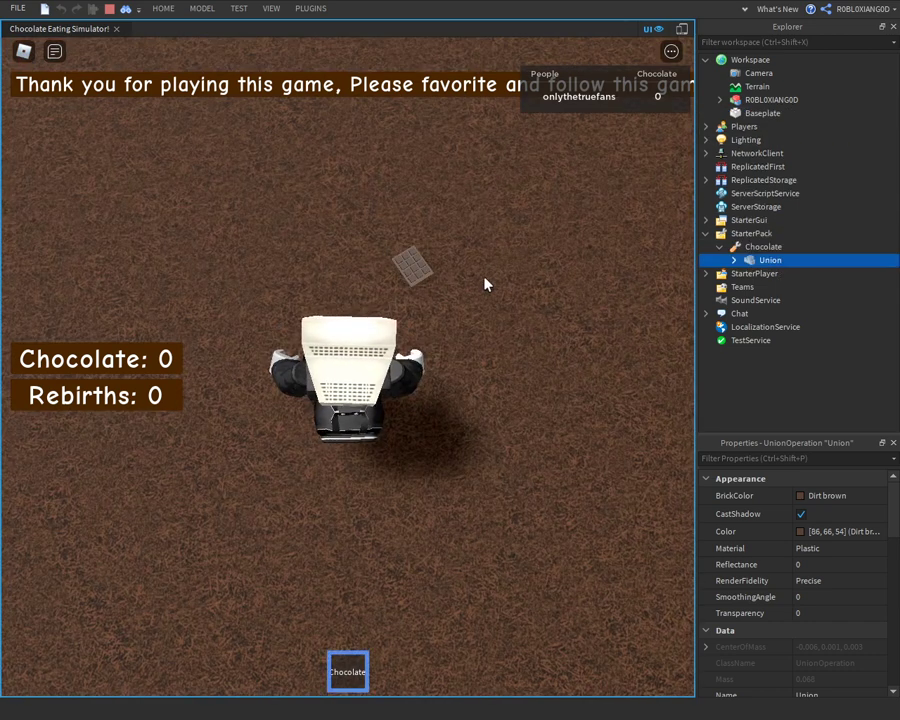
# - Check the Developer Console log for errors and stop the playtest
pyautogui.moveTo(484, 284); pyautogui.dragTo(484, 284, button='right')
pyautogui.press('F9')
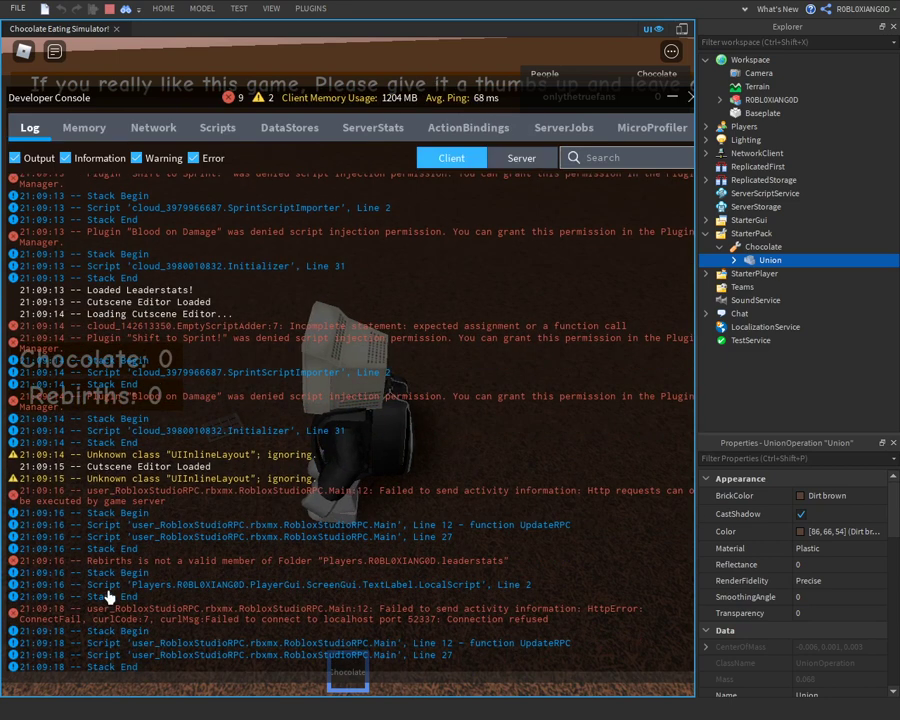
pyautogui.press('F9')
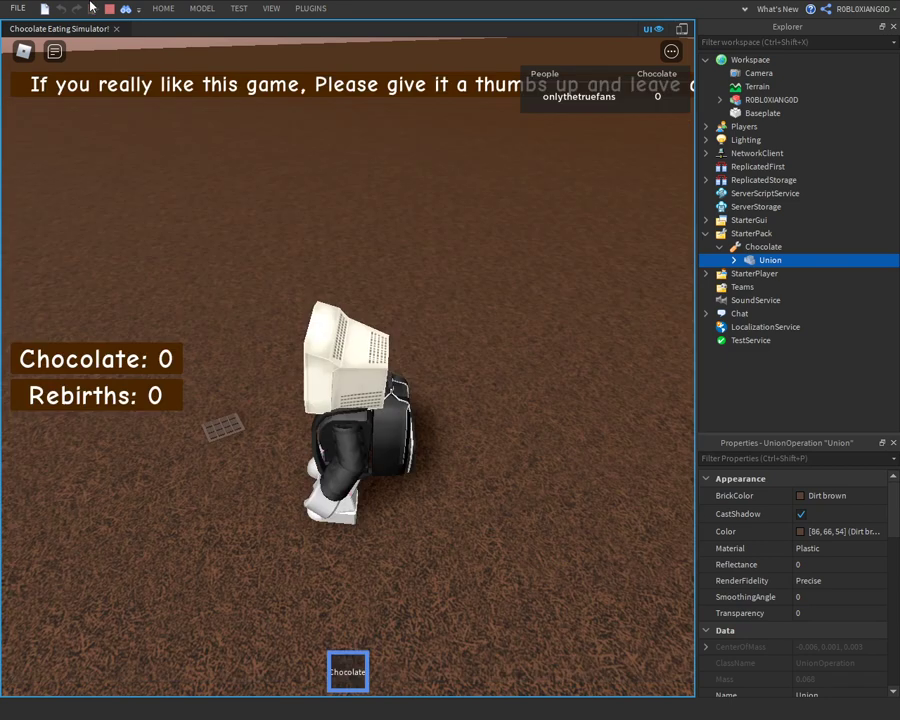
pyautogui.click(110, 10)
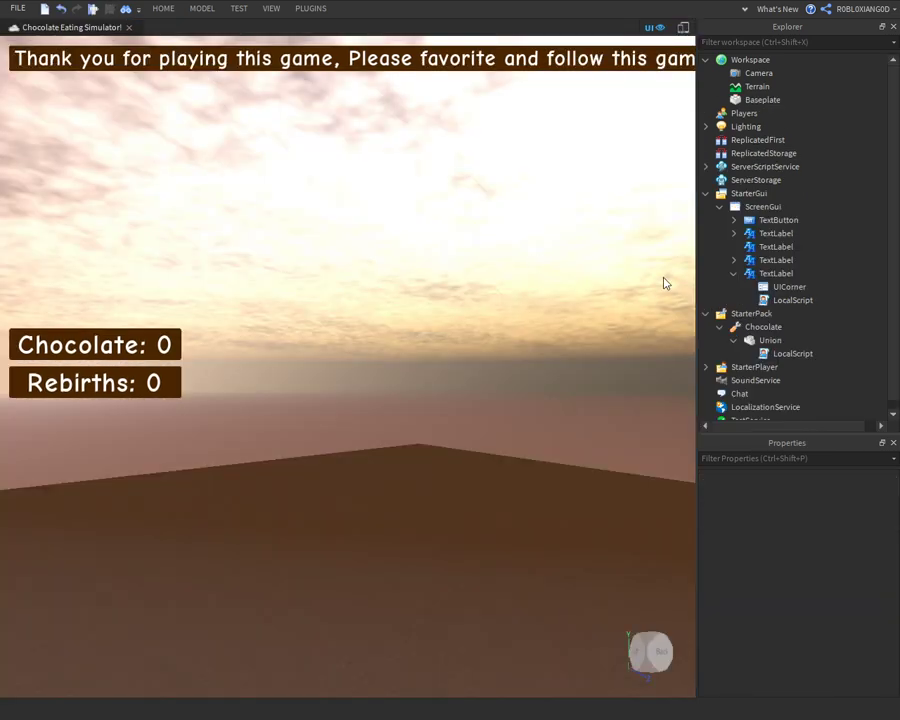
# - Open the LocalScript inside the Chocolate tool's Union and rename the Union to Handle
pyautogui.doubleClick(764, 354)
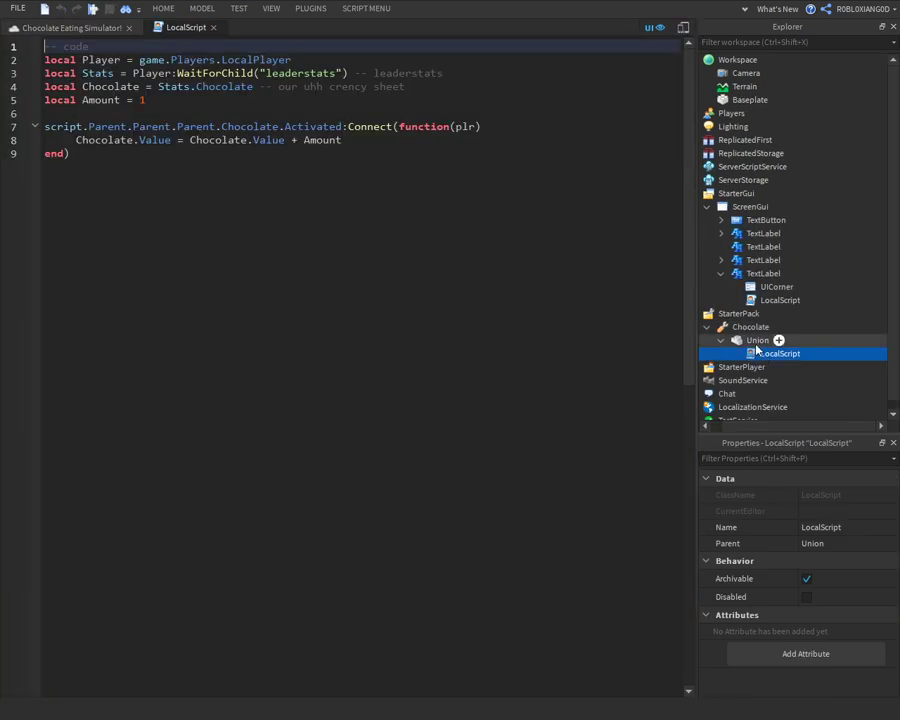
pyautogui.click(757, 343)
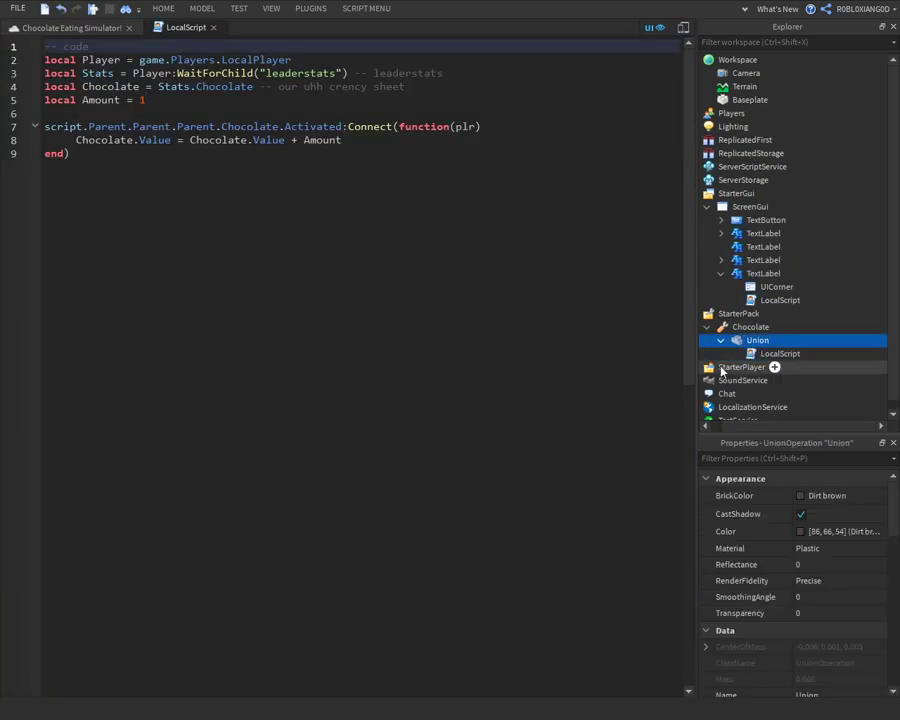
pyautogui.moveTo(750, 350)
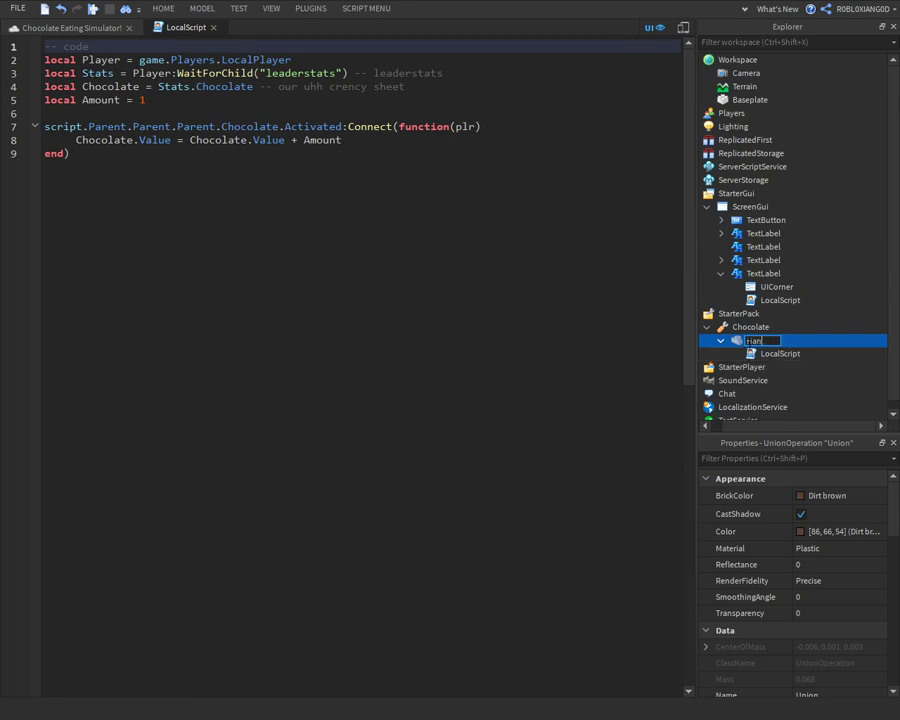
# - Run a new playtest, use the Chocolate tool several times, and examine how the bar sits in the character's hand
pyautogui.click(103, 28)
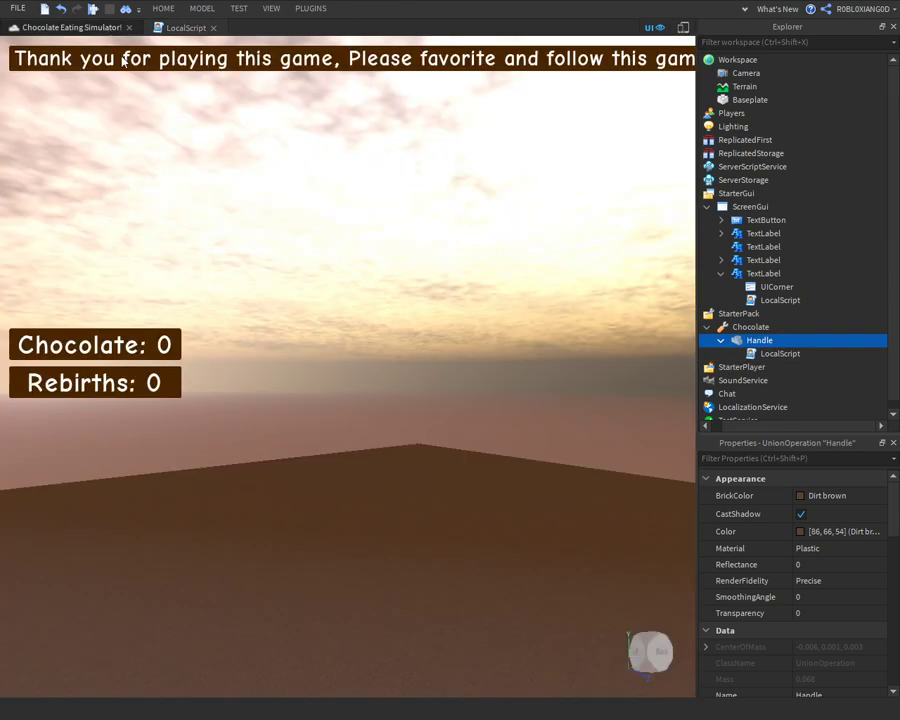
pyautogui.press('F5')
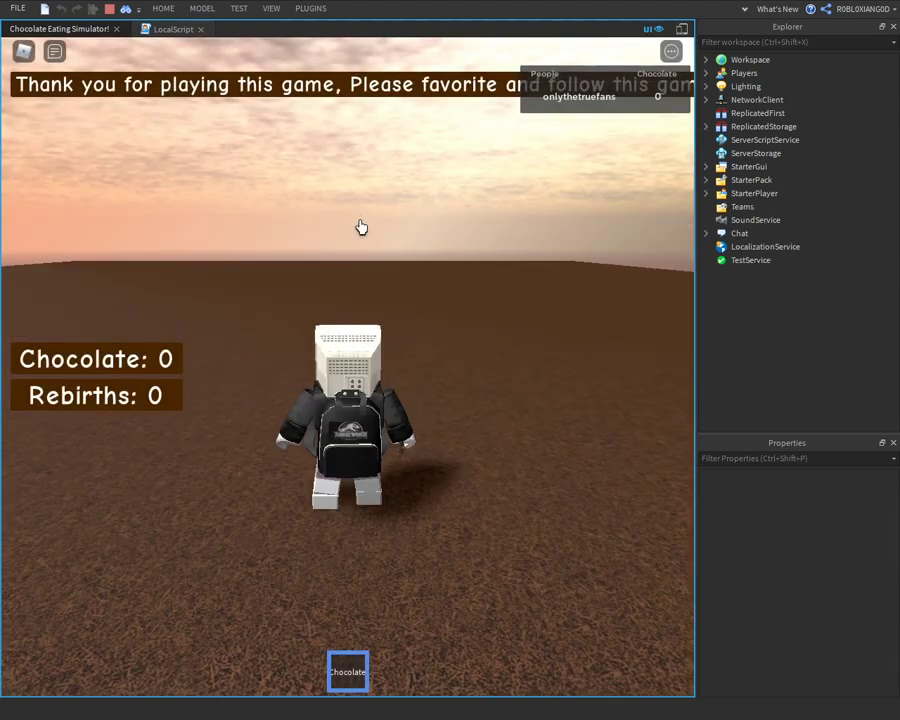
pyautogui.click(358, 238)
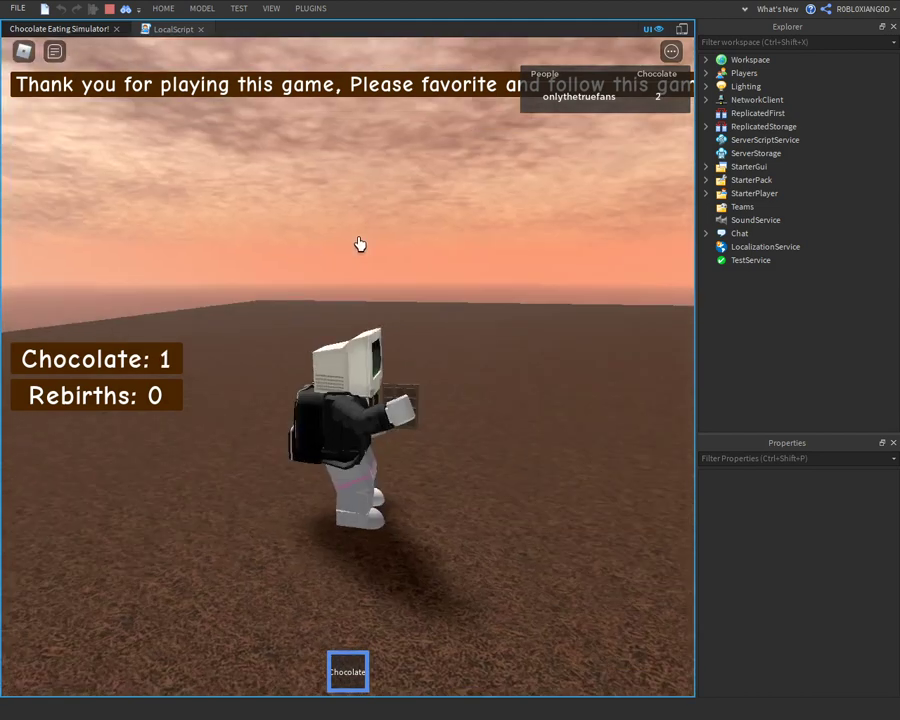
pyautogui.click(360, 244)
pyautogui.click(362, 245)
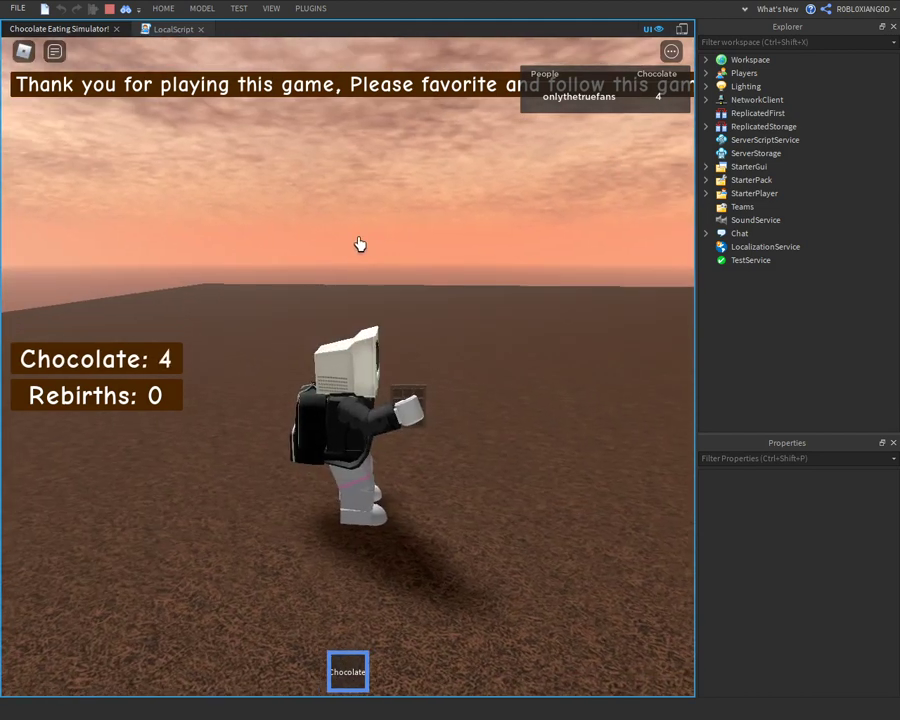
pyautogui.moveTo(364, 245); pyautogui.dragTo(384, 235, button='right')
pyautogui.scroll(3, 386, 290)
pyautogui.moveTo(386, 291); pyautogui.dragTo(399, 402, button='right')
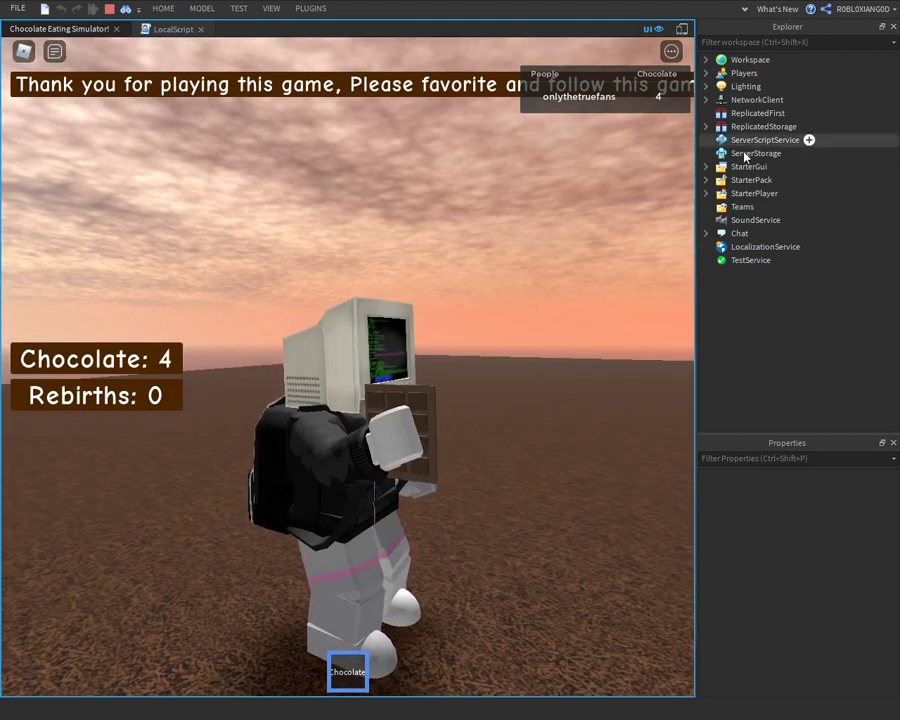
# - In the running playtest, set the Position of the Chocolate tool's Handle to -55.963, 0.655, -45.49
pyautogui.click(706, 180)
pyautogui.click(719, 193)
pyautogui.click(752, 207)
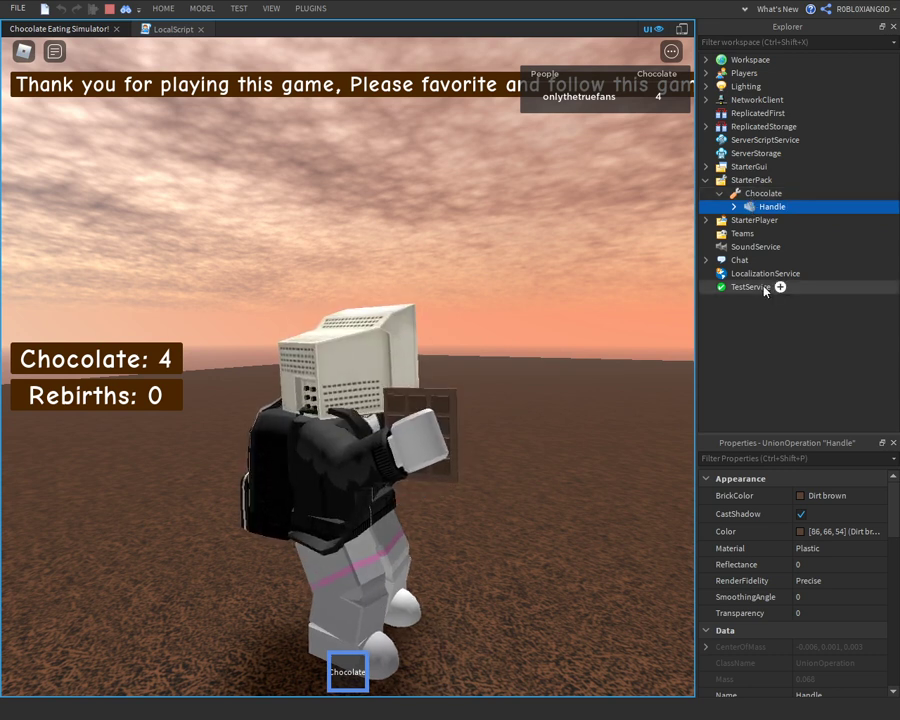
pyautogui.scroll(-5, 830, 538)
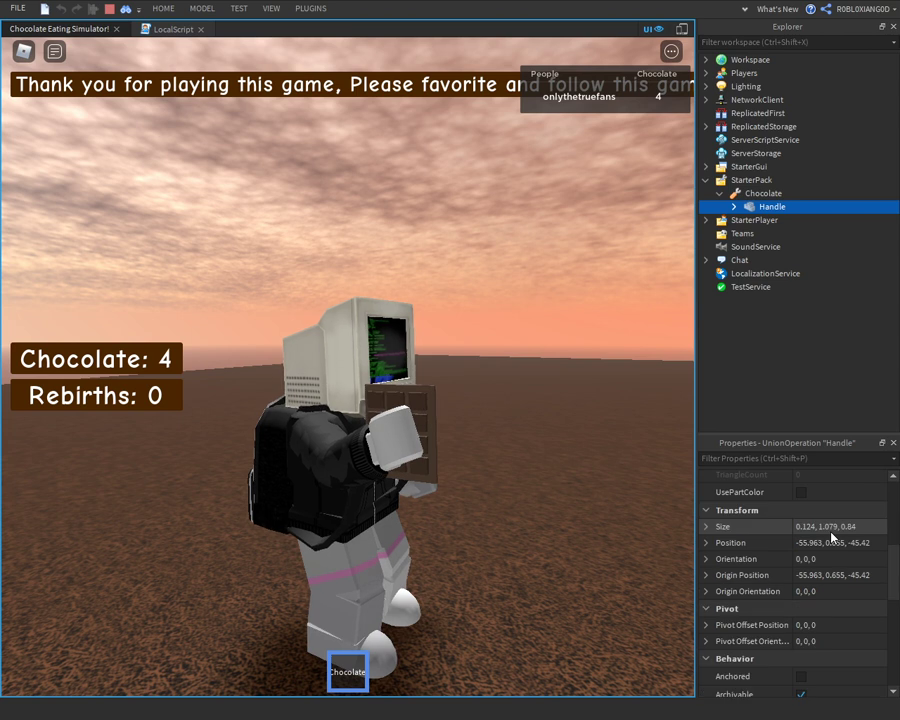
pyautogui.click(832, 542)
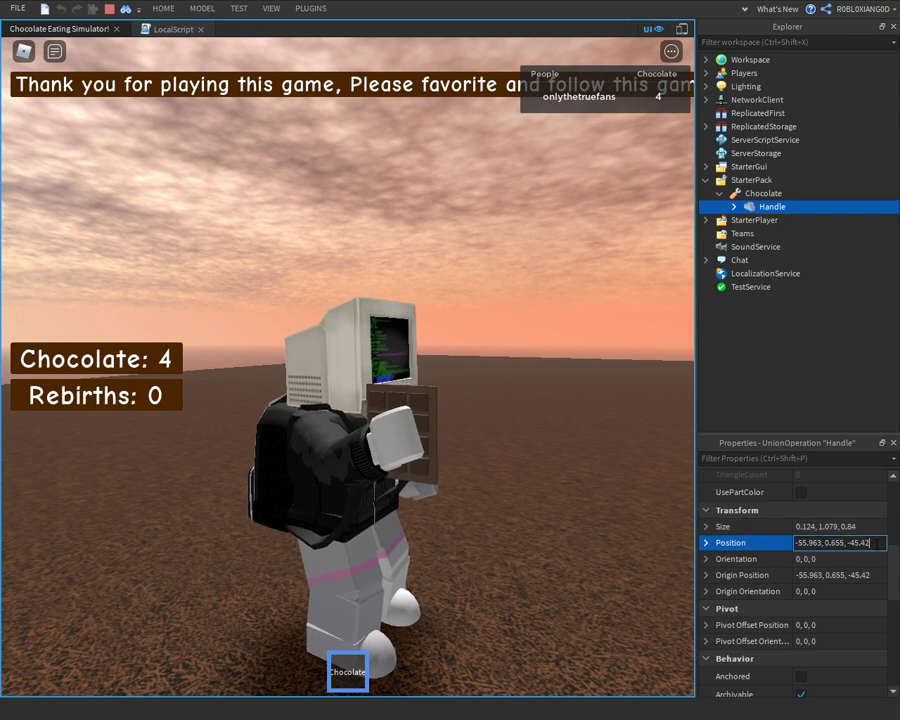
pyautogui.press('BackSpace')
pyautogui.write('9')
pyautogui.press('Return')
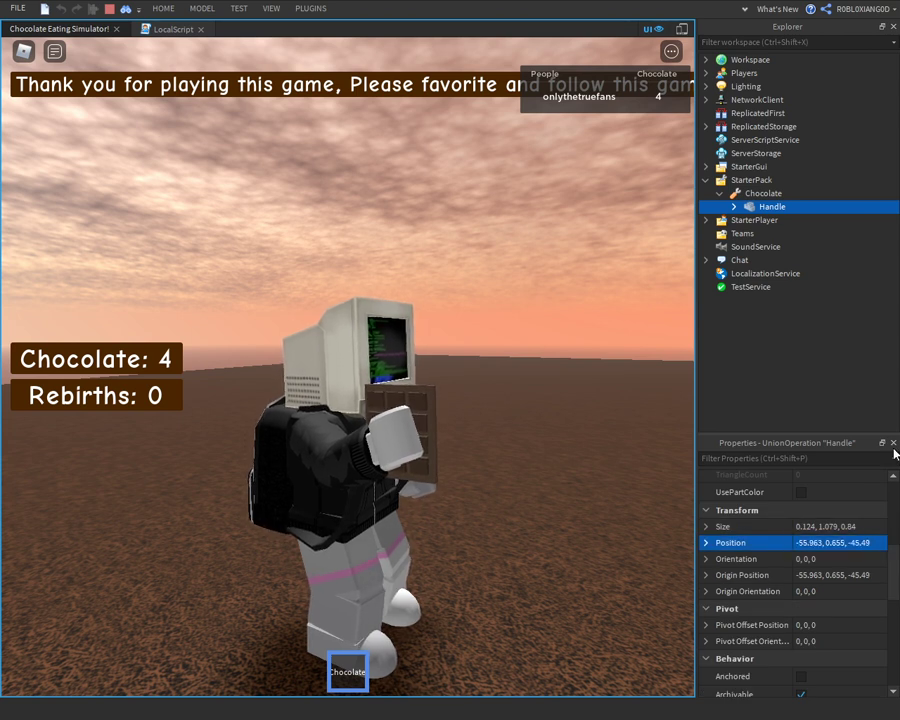
# - Try editing the Chocolate tool's GripForward and GripUp values and stop the playtest
pyautogui.click(765, 194)
pyautogui.scroll(3, 842, 547)
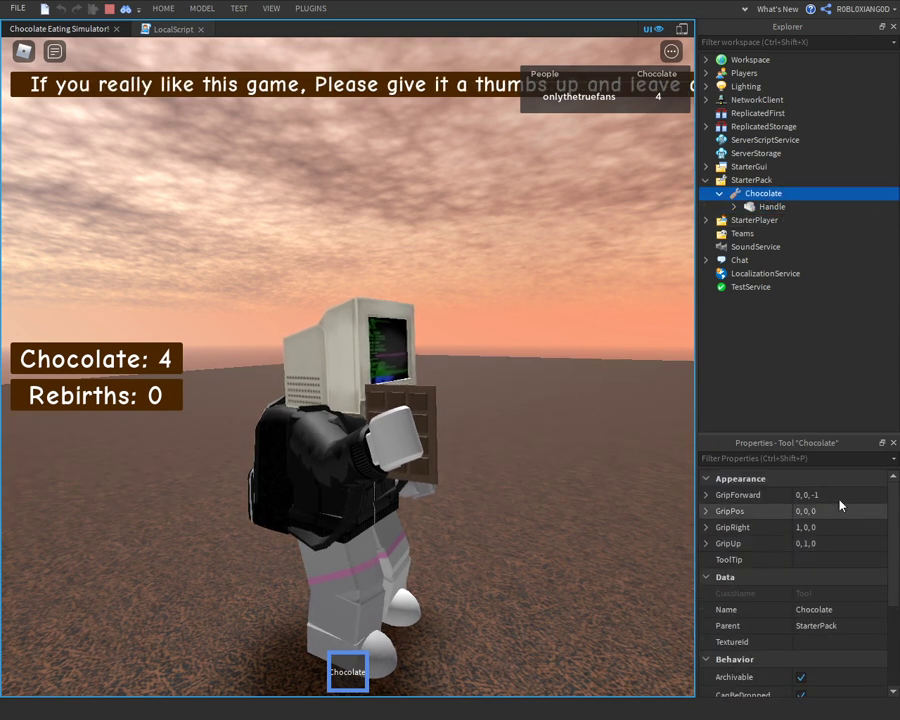
pyautogui.click(838, 495)
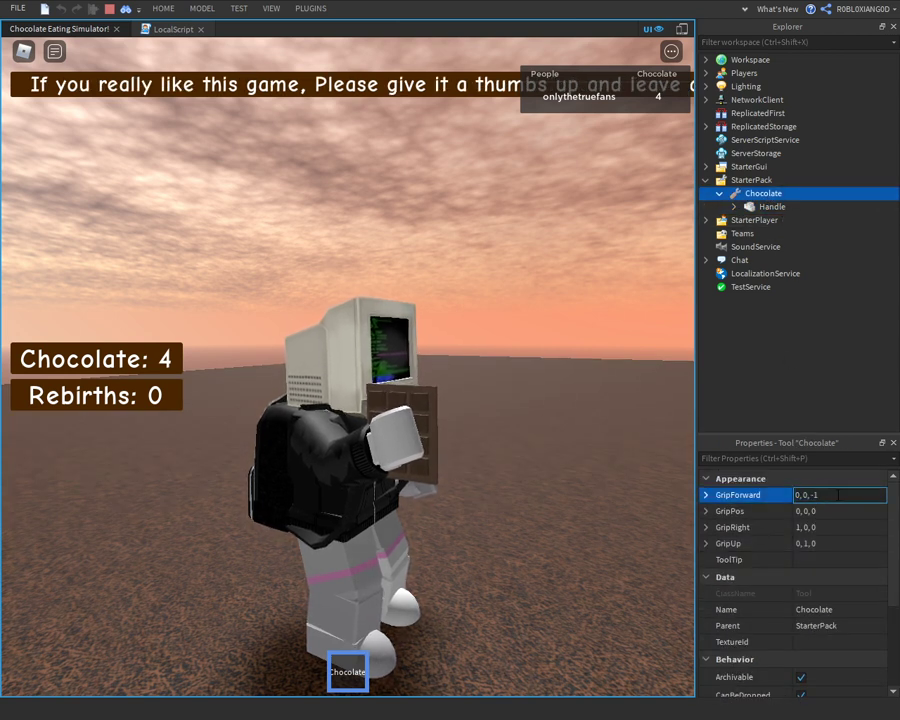
pyautogui.press('Return')
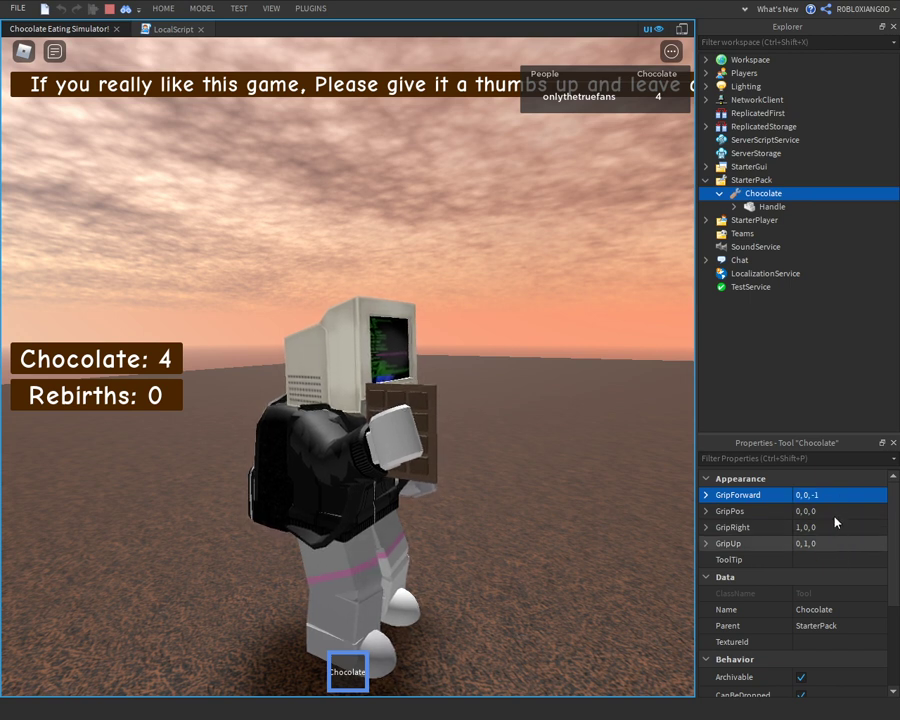
pyautogui.click(835, 543)
pyautogui.click(835, 540)
pyautogui.press('BackSpace')
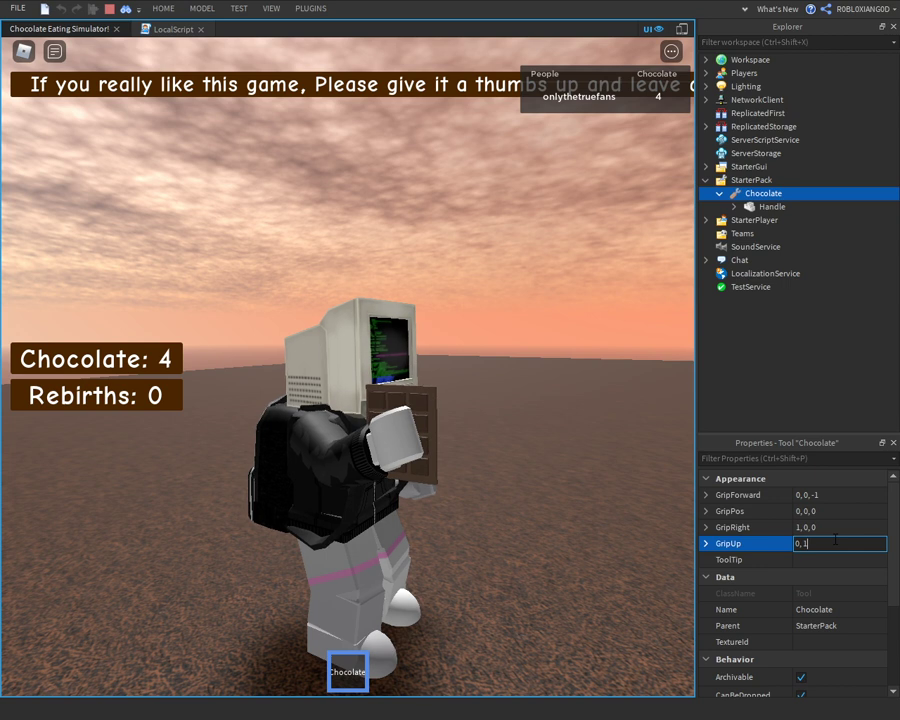
pyautogui.press('Return')
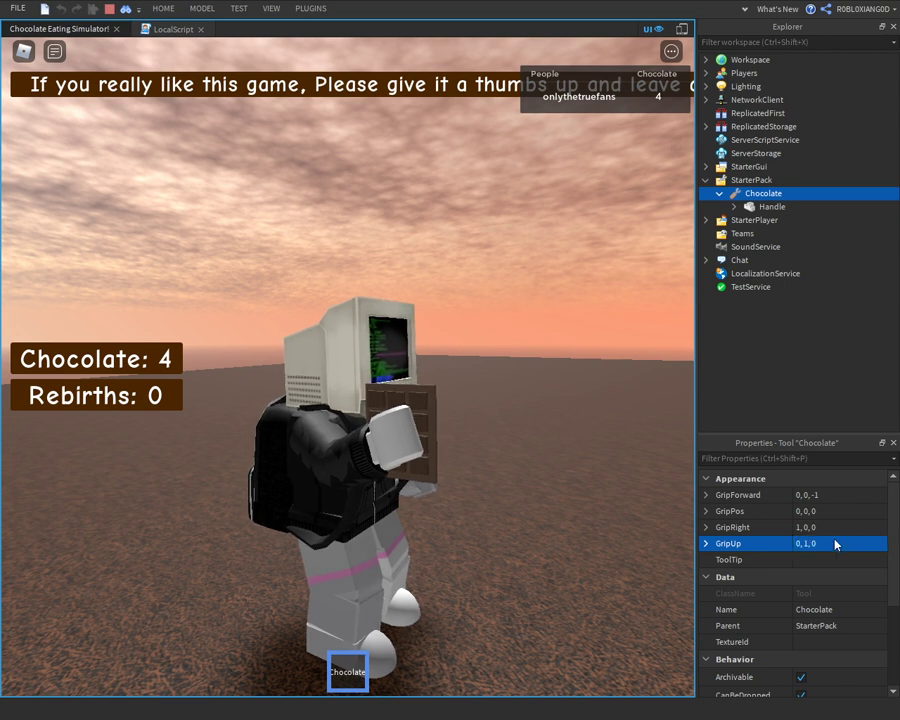
pyautogui.moveTo(419, 463); pyautogui.dragTo(419, 461, button='right')
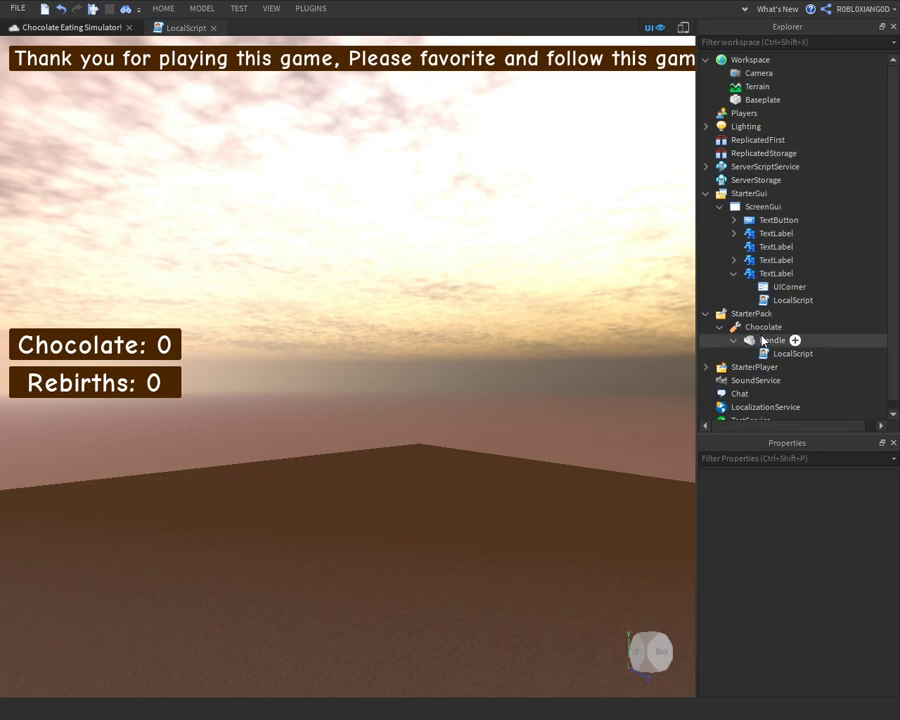
# - Move the Chocolate tool's Handle into the Workspace, focus on the bar and try rotating it with the Rotate tool
pyautogui.moveTo(762, 340); pyautogui.dragTo(738, 61)
pyautogui.click(203, 9)
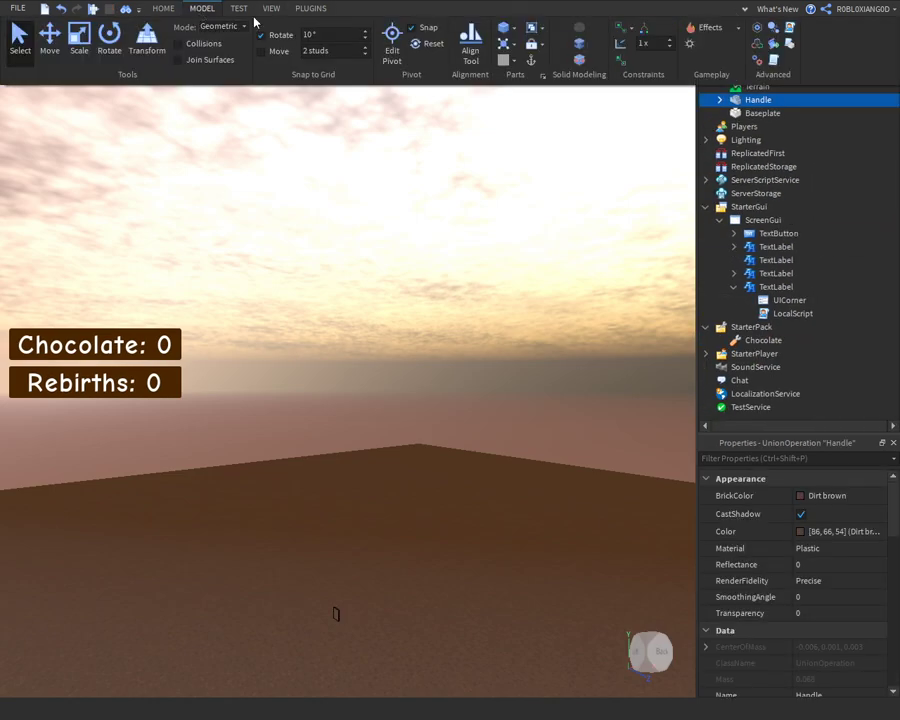
pyautogui.click(110, 38)
pyautogui.moveTo(452, 536); pyautogui.dragTo(451, 538, button='right')
pyautogui.press('f')
pyautogui.moveTo(388, 458); pyautogui.dragTo(470, 464)
pyautogui.moveTo(494, 464); pyautogui.dragTo(470, 464, button='right')
pyautogui.moveTo(470, 464); pyautogui.dragTo(474, 470)
pyautogui.moveTo(473, 471); pyautogui.dragTo(433, 505, button='right')
pyautogui.rightClick(470, 473)
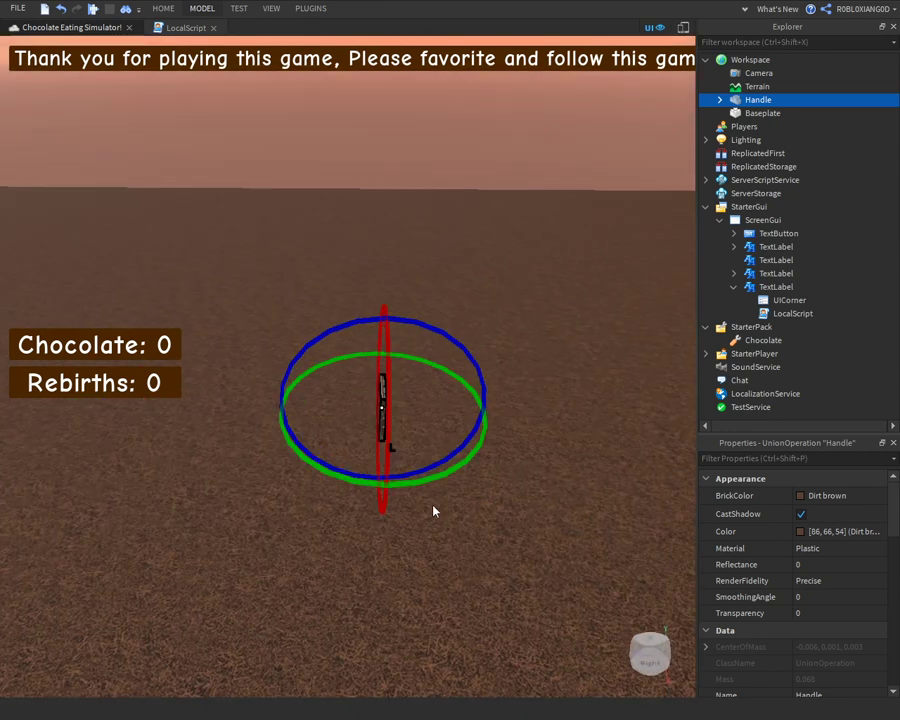
pyautogui.moveTo(434, 428); pyautogui.dragTo(428, 436, button='right')
pyautogui.press('f')
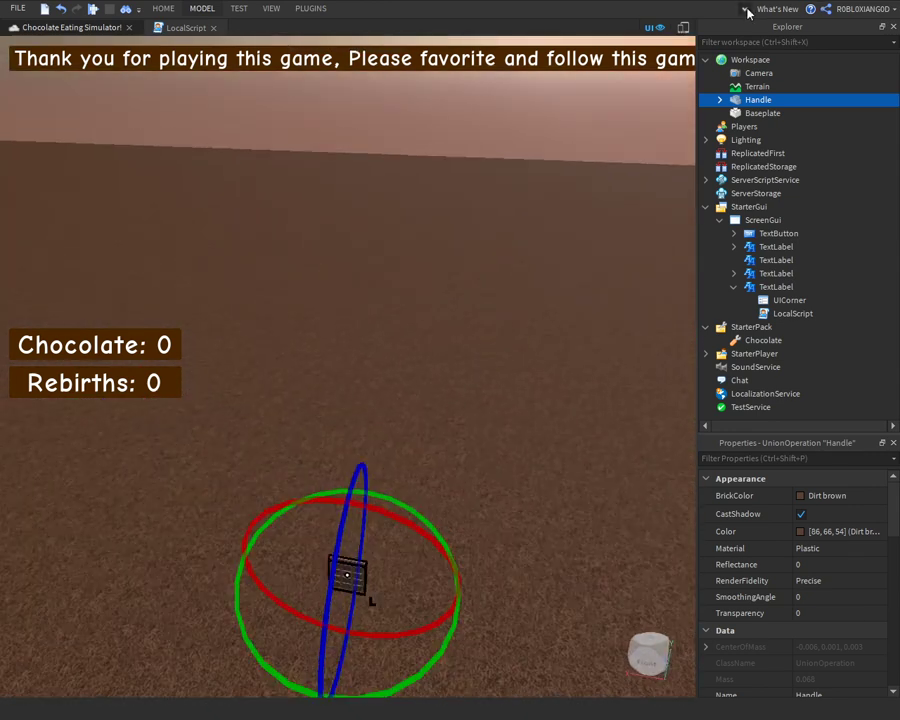
# - Enlarge the chocolate bar with the Scale tool and move the Handle back into the Chocolate tool in StarterPack
pyautogui.click(745, 10)
pyautogui.click(78, 46)
pyautogui.moveTo(397, 366); pyautogui.dragTo(375, 467, button='right')
pyautogui.moveTo(343, 459); pyautogui.dragTo(344, 424)
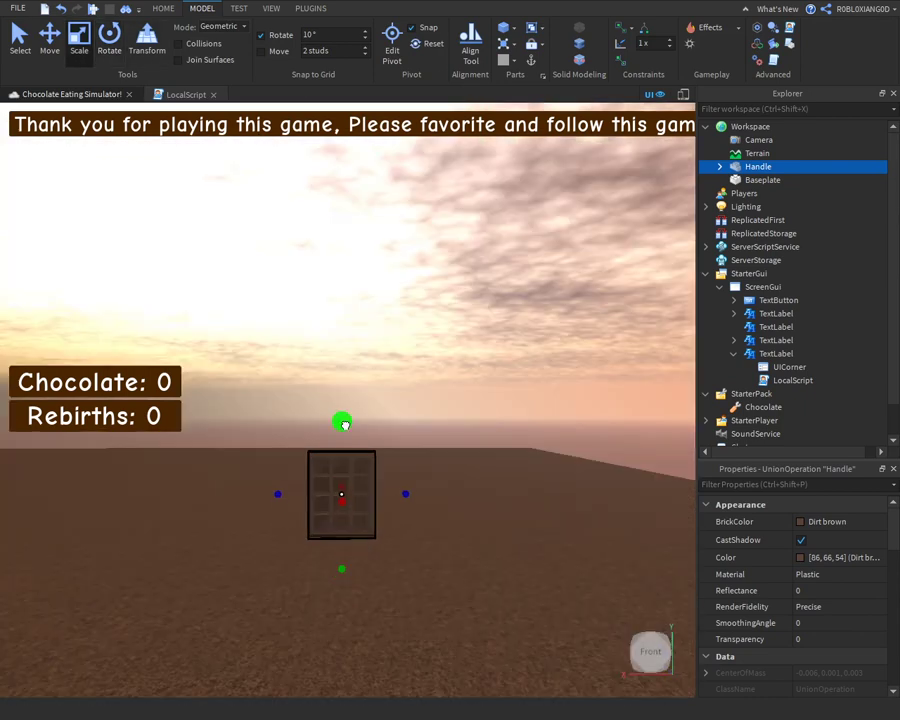
pyautogui.moveTo(790, 166); pyautogui.dragTo(769, 409)
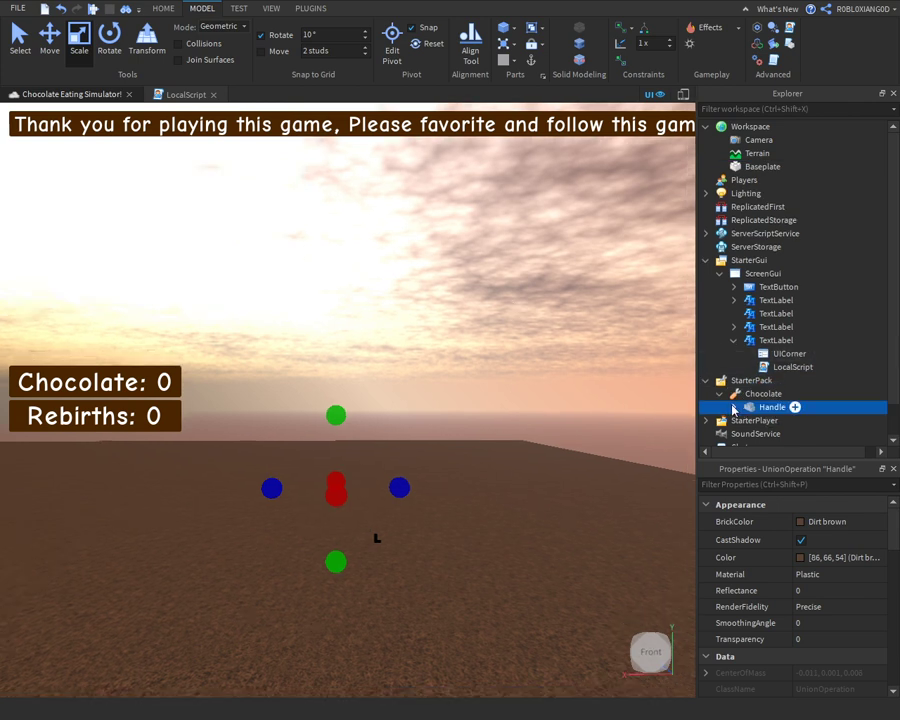
# - Playtest the game with the resized Chocolate bar equipped, use it repeatedly while walking, and stop the test
pyautogui.press('F5')
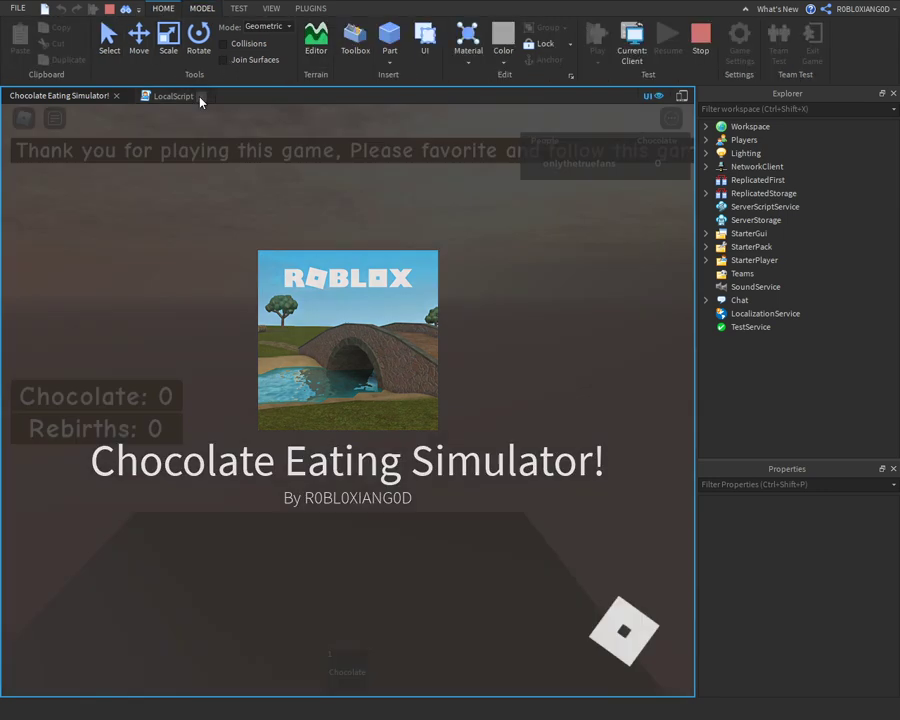
pyautogui.click(201, 98)
pyautogui.press('1')
pyautogui.moveTo(592, 547); pyautogui.dragTo(401, 514, button='right')
pyautogui.click(416, 516)
pyautogui.click(401, 514)
pyautogui.click(401, 514)
pyautogui.press('w')
pyautogui.click(407, 514)
pyautogui.click(420, 505)
pyautogui.click(424, 500)
pyautogui.click(428, 500)
pyautogui.click(432, 499)
pyautogui.click(458, 368)
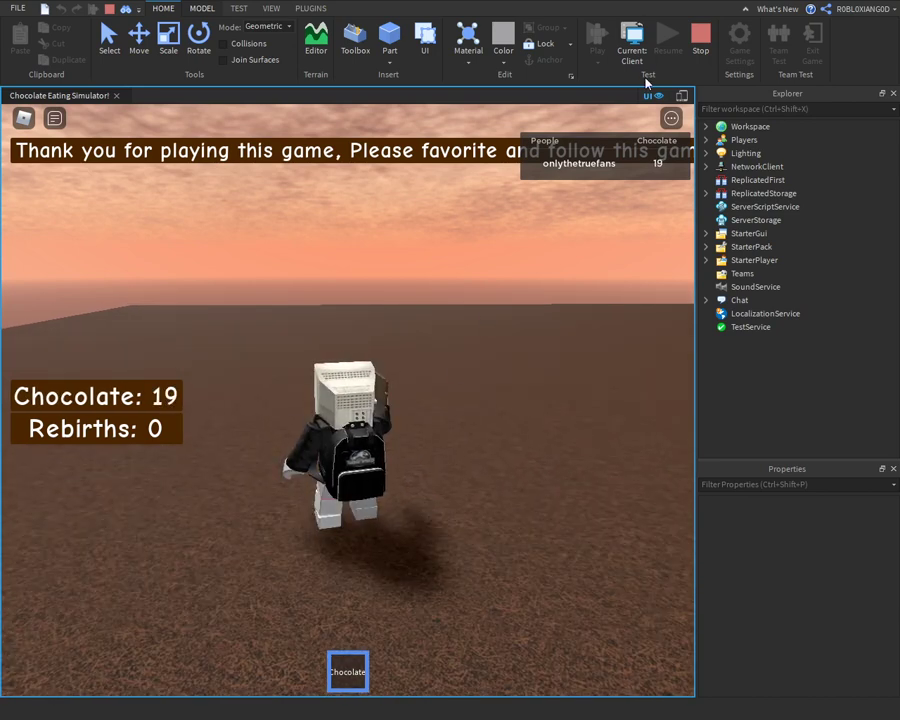
pyautogui.hotkey('shift', 'F5')
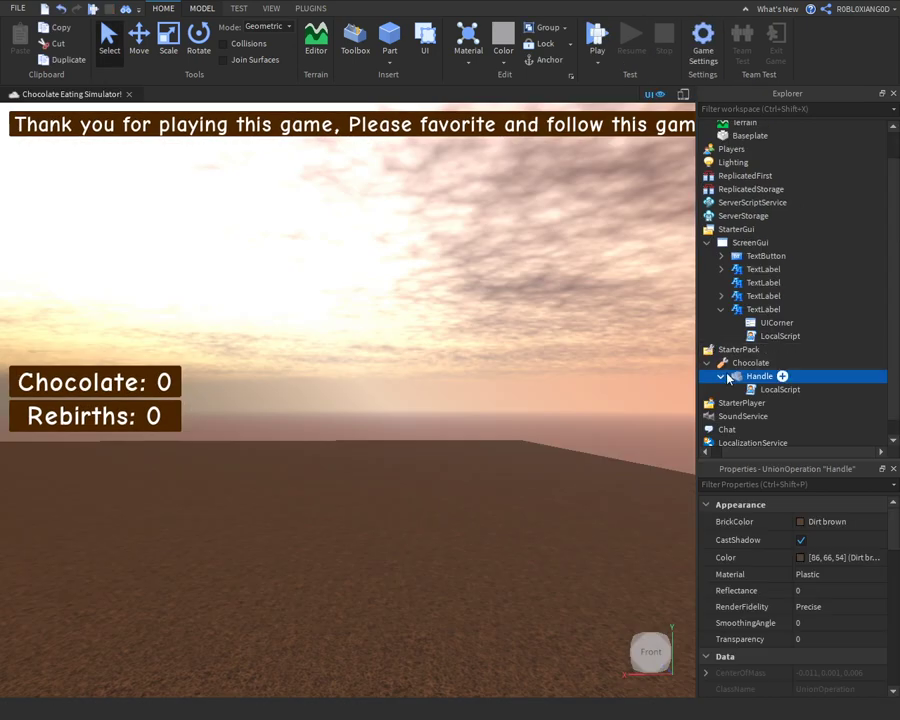
# - In the Handle's LocalScript, add wait(0.60) with the comment --cooldown after the line that adds Amount, and close the script
pyautogui.doubleClick(808, 386)
pyautogui.click(359, 207)
pyautogui.press('Return')
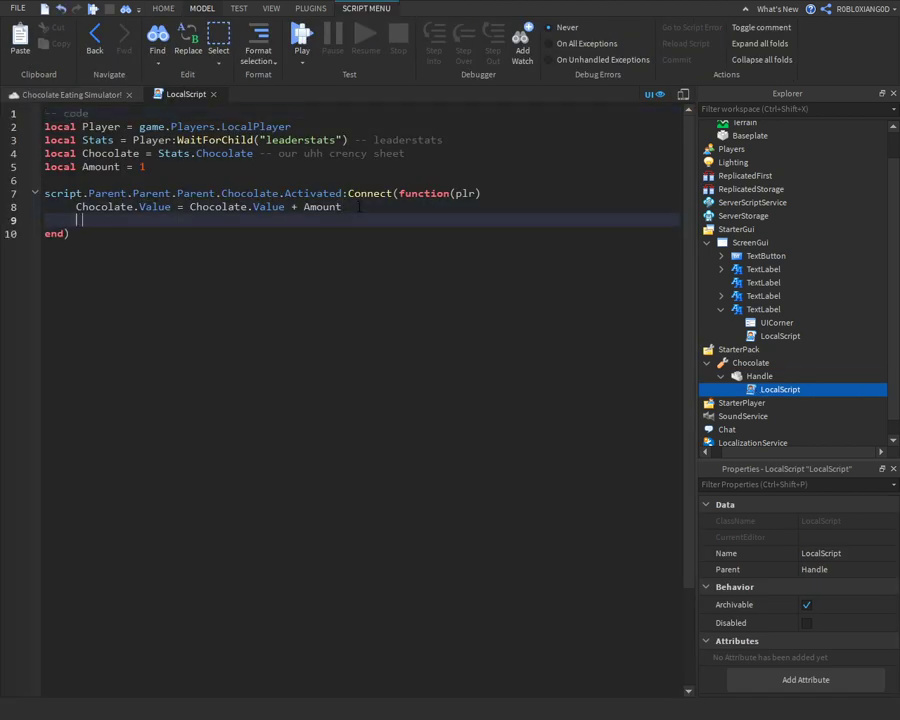
pyautogui.write('wait(')
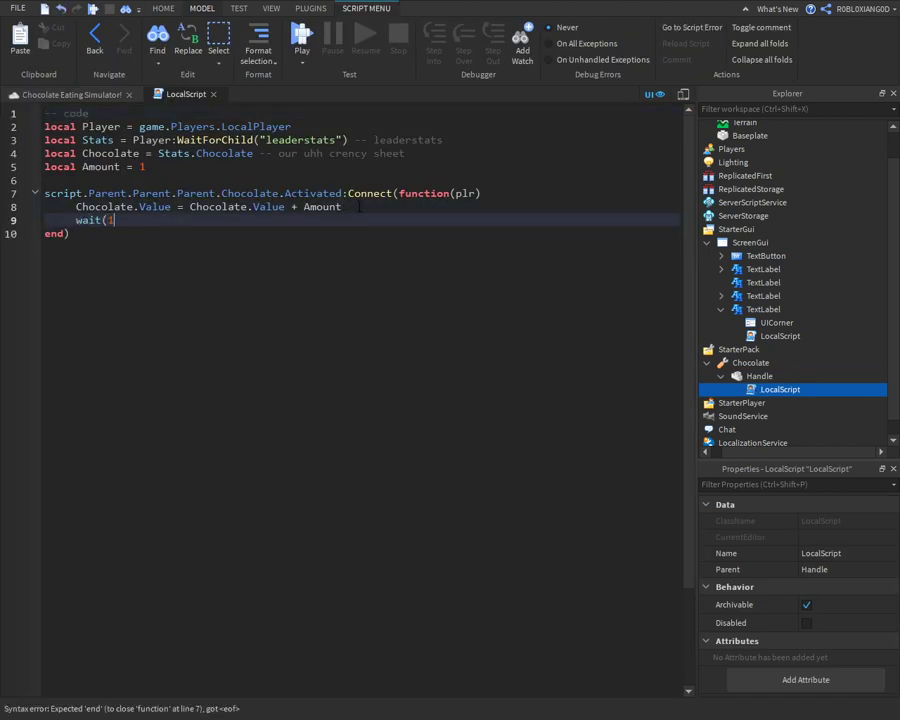
pyautogui.write('Amou')
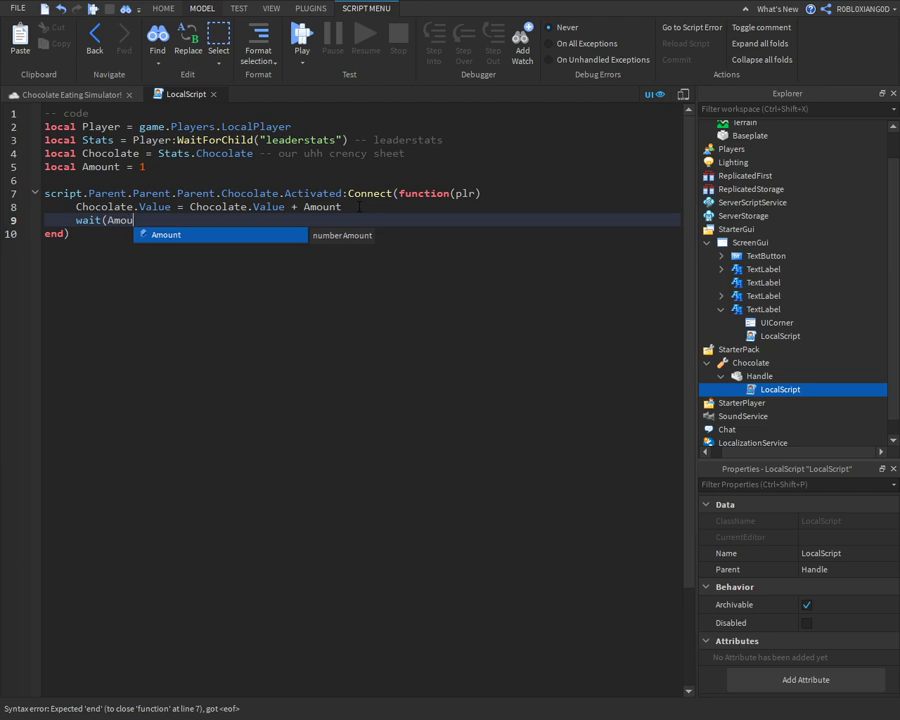
pyautogui.write('nt)')
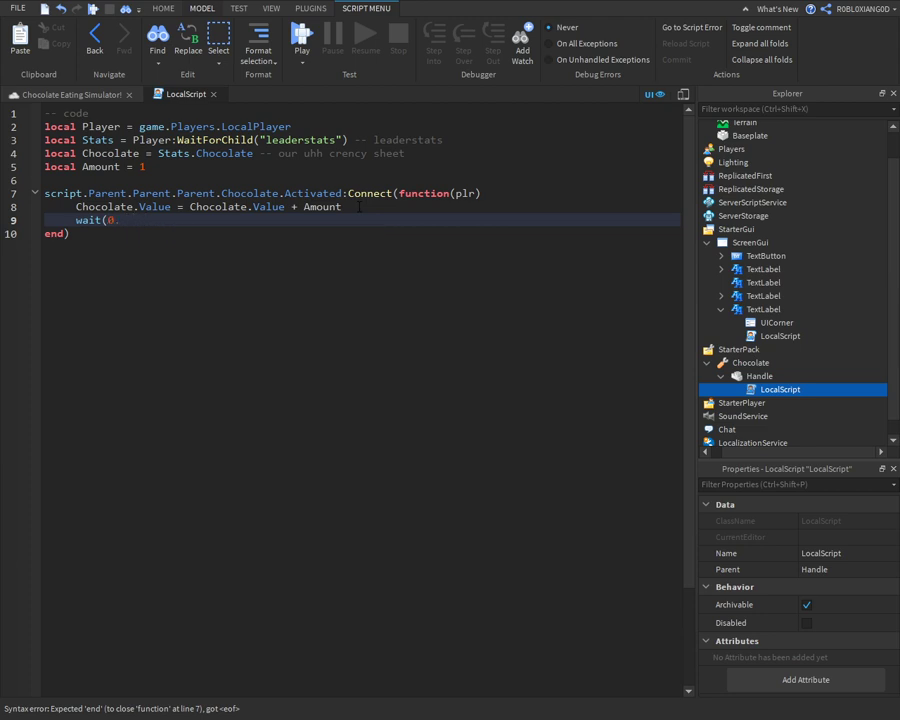
pyautogui.write('--cooldown')
pyautogui.keyDown('ctrl'); pyautogui.scroll(1, 210, 195); pyautogui.keyUp('ctrl')
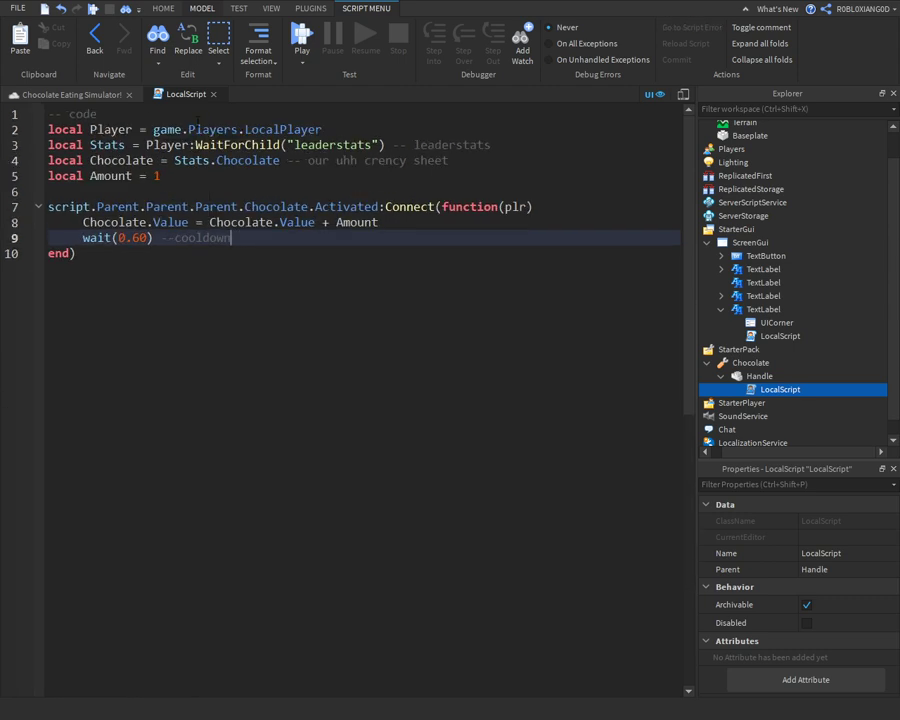
pyautogui.click(216, 95)
# - Start another playtest, equip the Chocolate tool and use it repeatedly while walking to check the cooldown
pyautogui.moveTo(391, 246); pyautogui.dragTo(391, 246, button='right')
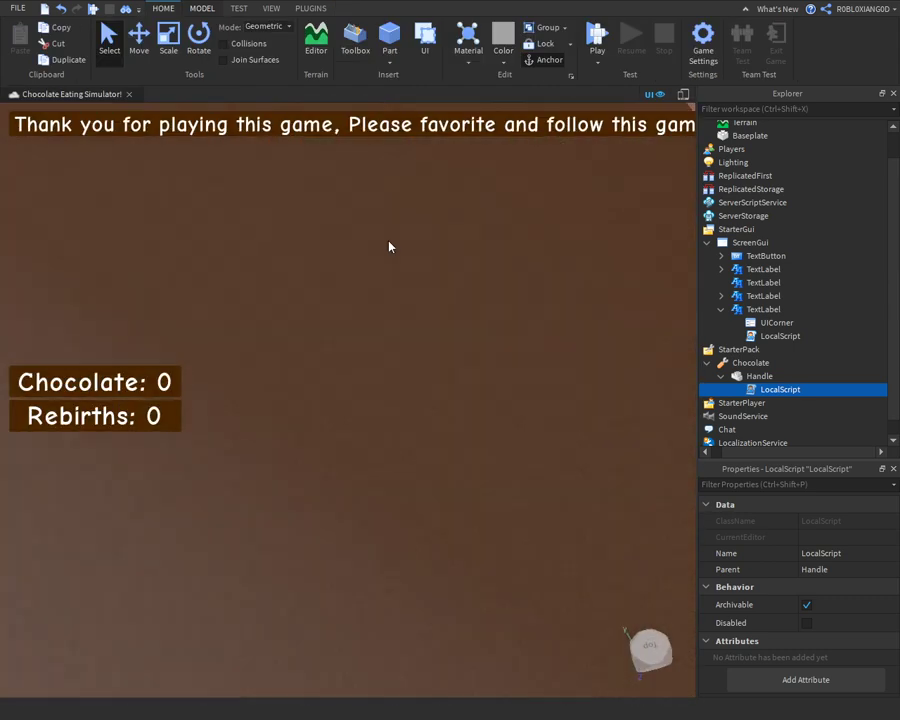
pyautogui.scroll(-5, 391, 246)
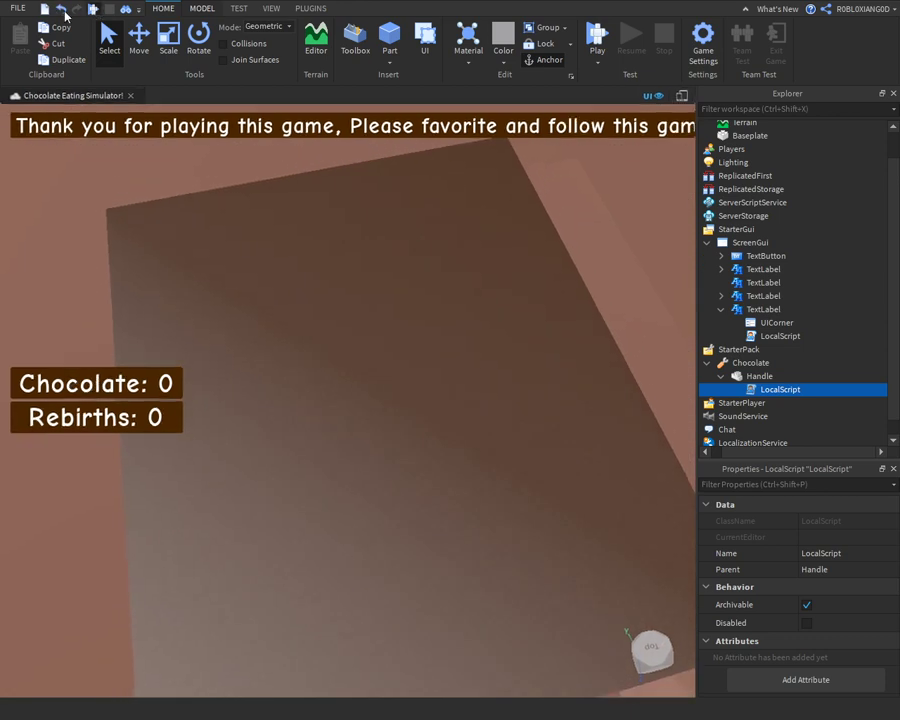
pyautogui.click(94, 9)
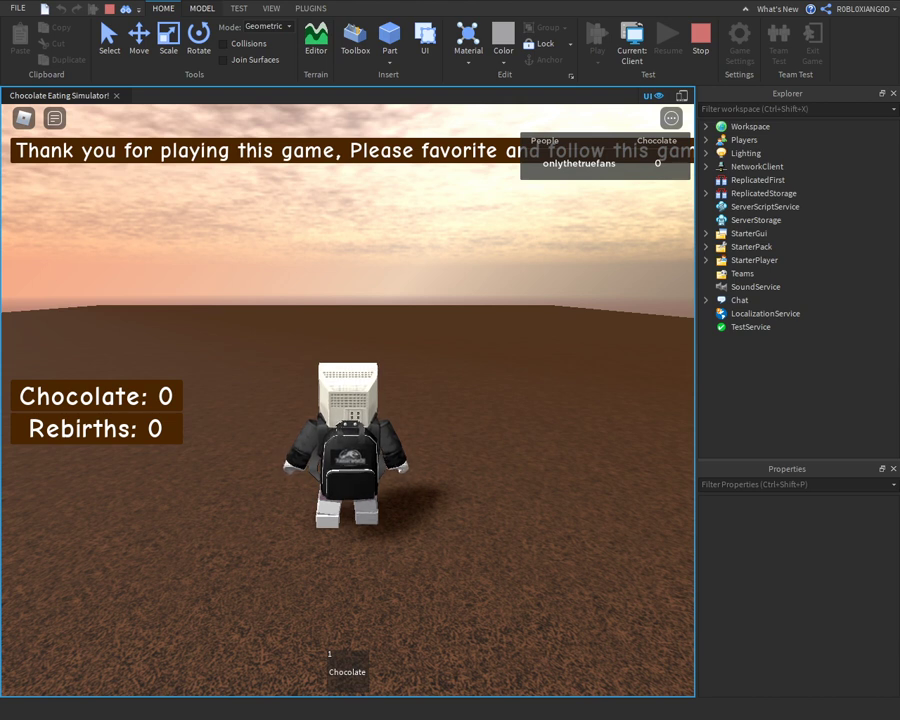
pyautogui.moveTo(370, 235); pyautogui.dragTo(454, 263, button='right')
pyautogui.press('1')
pyautogui.click(537, 224)
pyautogui.click(537, 224)
pyautogui.click(537, 224)
pyautogui.click(478, 251)
pyautogui.press('w')
pyautogui.click(454, 263)
pyautogui.click(438, 263)
pyautogui.click(438, 263)
pyautogui.click(438, 263)
pyautogui.click(435, 263)
pyautogui.click(434, 263)
pyautogui.click(434, 263)
pyautogui.click(436, 266)
pyautogui.click(436, 266)
pyautogui.moveTo(436, 266); pyautogui.dragTo(436, 266, button='right')
pyautogui.click(357, 270)
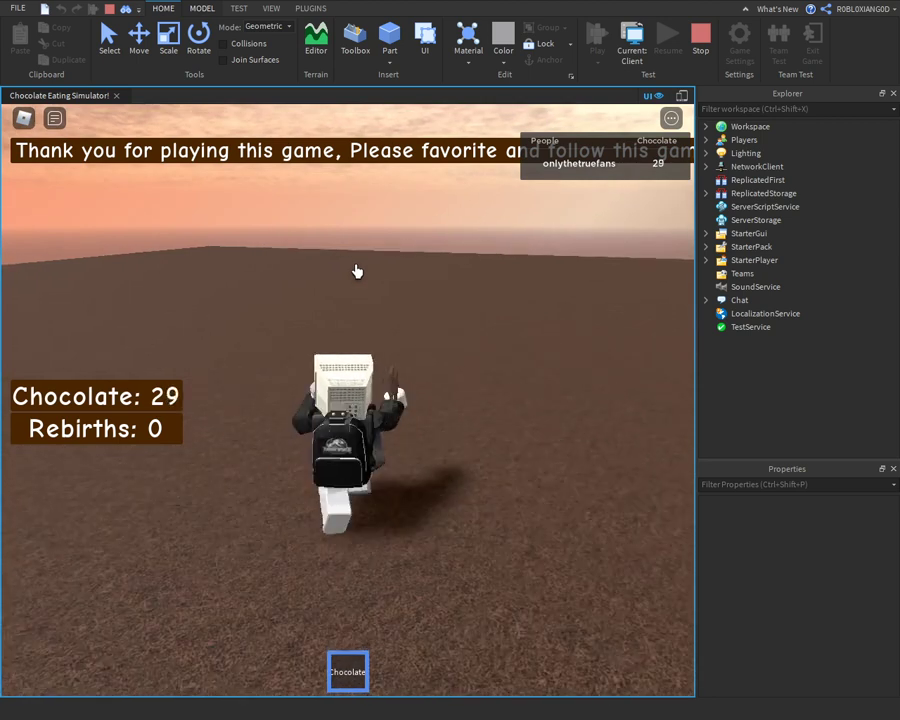
# - Hide the in-game leaderboard, use the Chocolate tool several more times while viewing the character, and stop the playtest
pyautogui.click(354, 271)
pyautogui.press('Tab')
pyautogui.moveTo(354, 271); pyautogui.dragTo(354, 271, button='right')
pyautogui.click(354, 271)
pyautogui.click(354, 270)
pyautogui.click(354, 270)
pyautogui.click(354, 270)
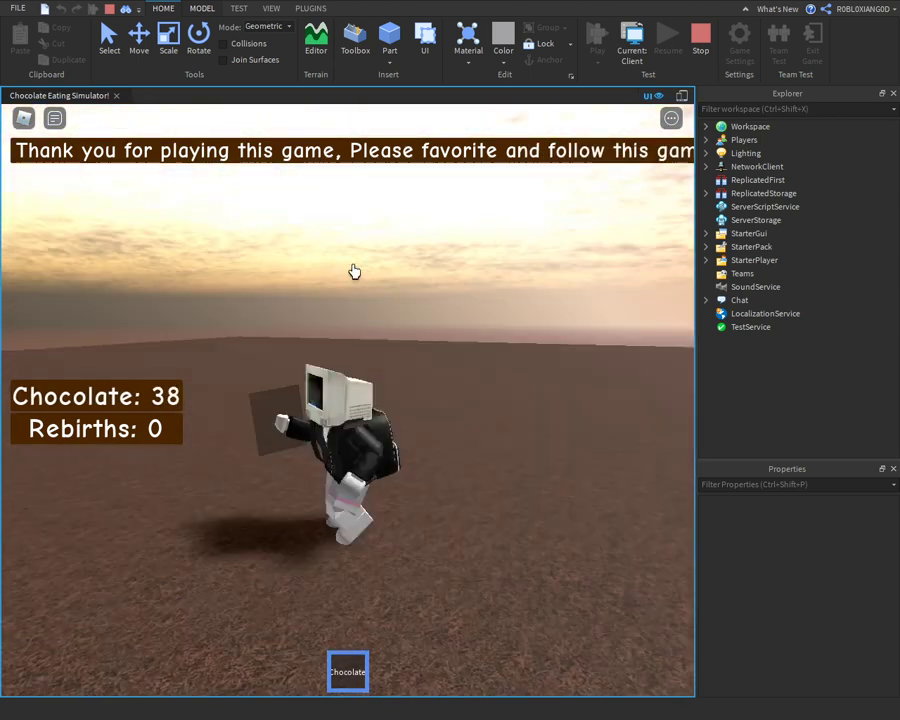
pyautogui.click(699, 60)
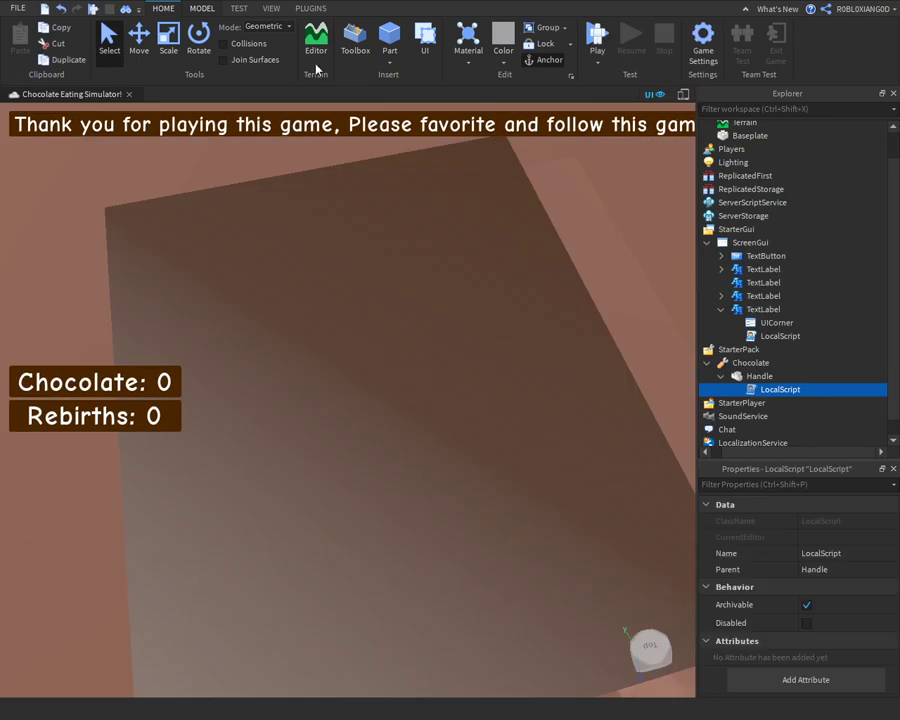
# - Search the Toolbox models for Autosaver, insert the .:AutoSaver:. script and move it into ServerScriptService
pyautogui.click(355, 40)
pyautogui.click(141, 143)
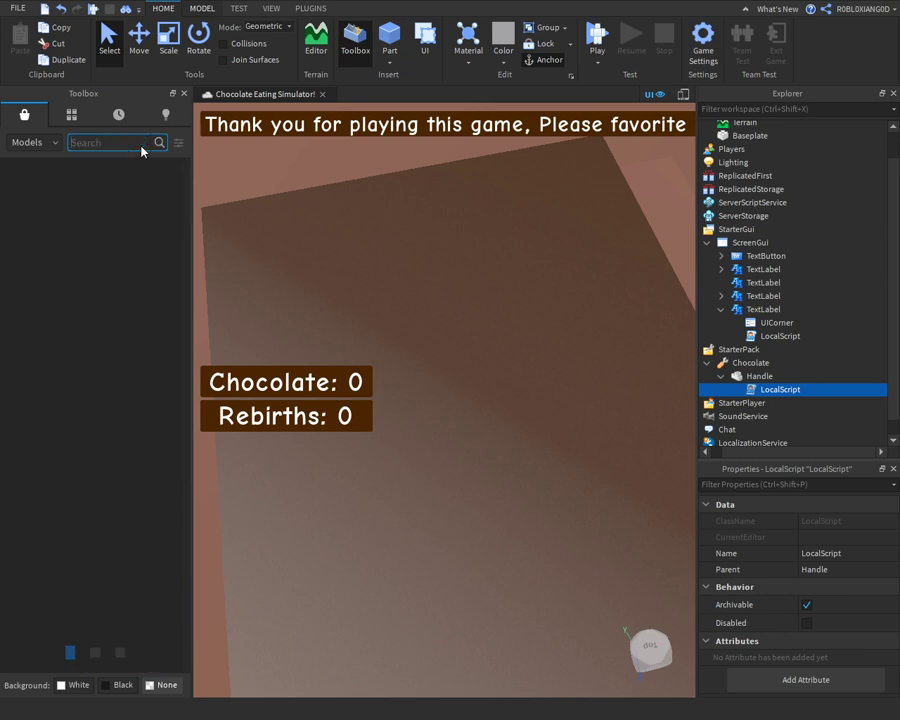
pyautogui.write('AutosaAutosaver')
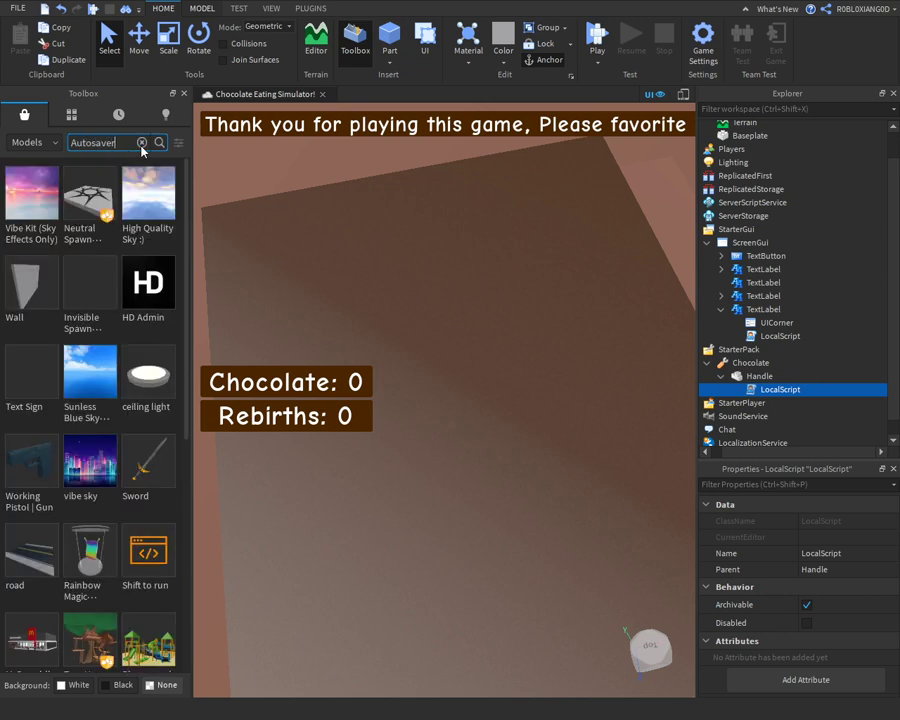
pyautogui.press('Return')
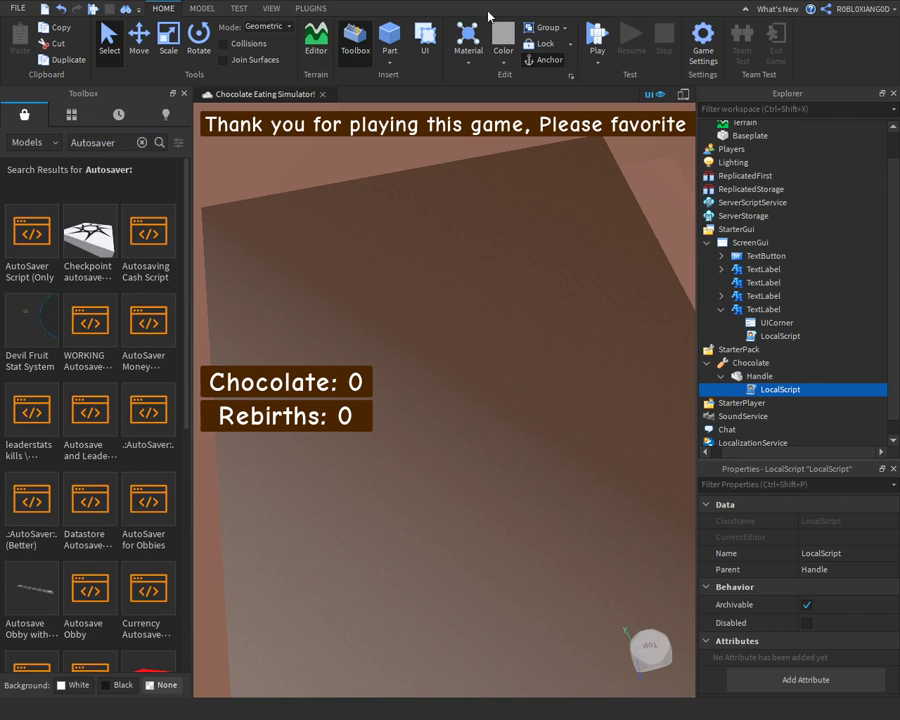
pyautogui.moveTo(98, 460)
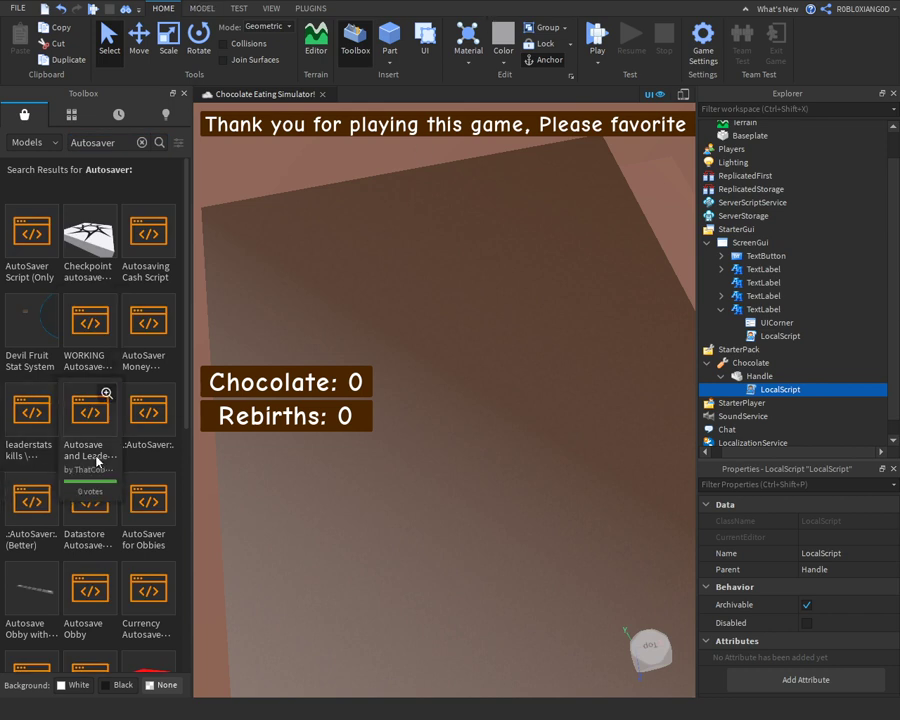
pyautogui.click(148, 420)
pyautogui.moveTo(748, 141); pyautogui.dragTo(760, 219)
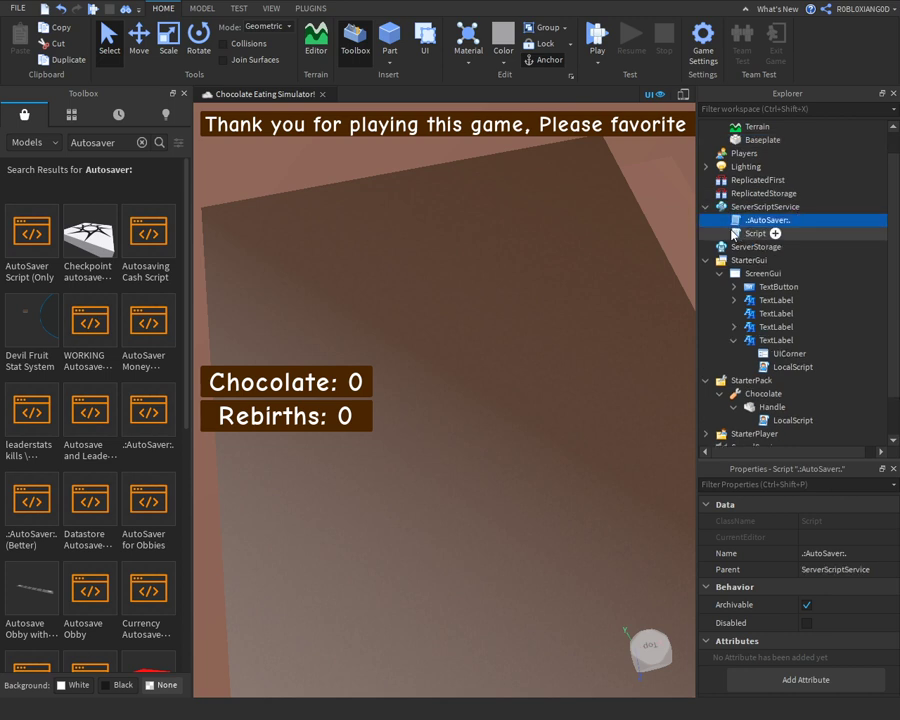
# - In the .:AutoSaver:. script, empty the sendMessage texts for saved and loaded stats and close the script
pyautogui.doubleClick(734, 224)
pyautogui.scroll(-10, 440, 390)
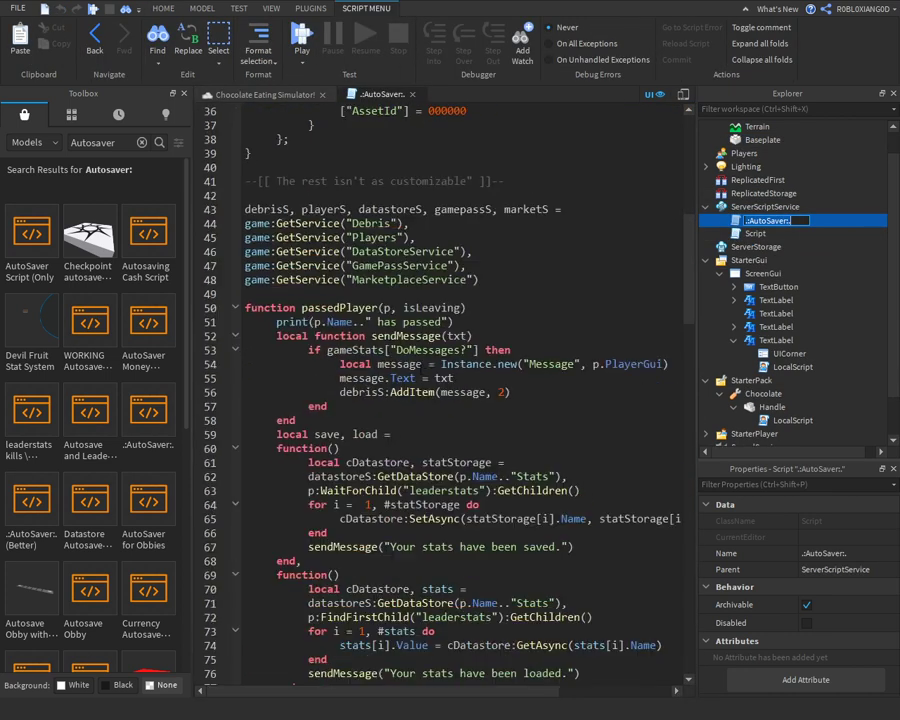
pyautogui.scroll(-2, 409, 500)
pyautogui.moveTo(389, 477); pyautogui.dragTo(563, 477)
pyautogui.scroll(-2, 563, 406)
pyautogui.press('BackSpace')
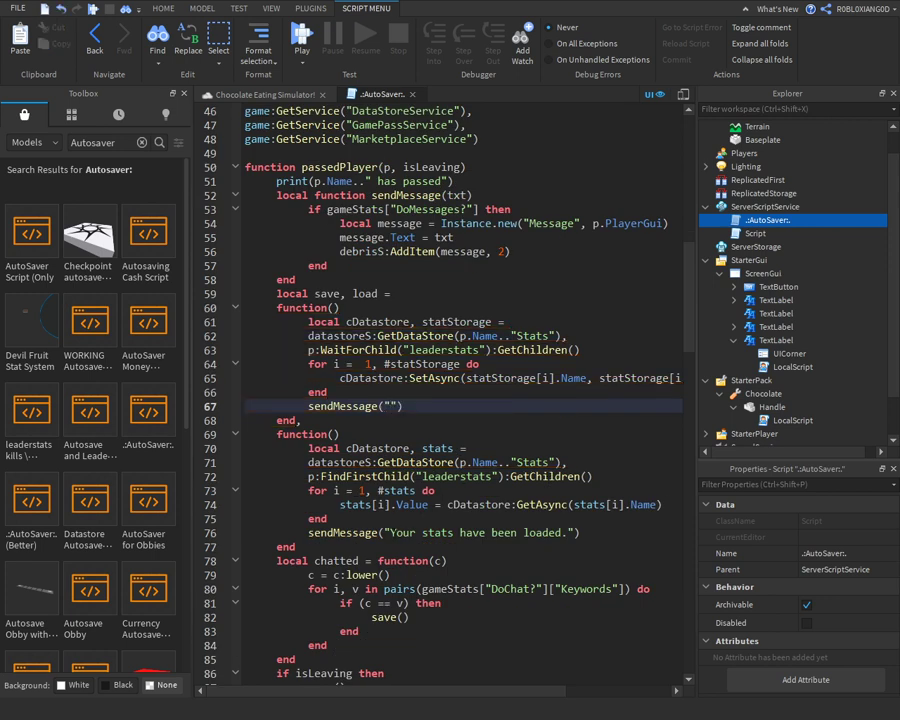
pyautogui.moveTo(389, 532); pyautogui.dragTo(568, 532)
pyautogui.press('BackSpace')
pyautogui.scroll(-9, 565, 546)
pyautogui.scroll(-9, 565, 546)
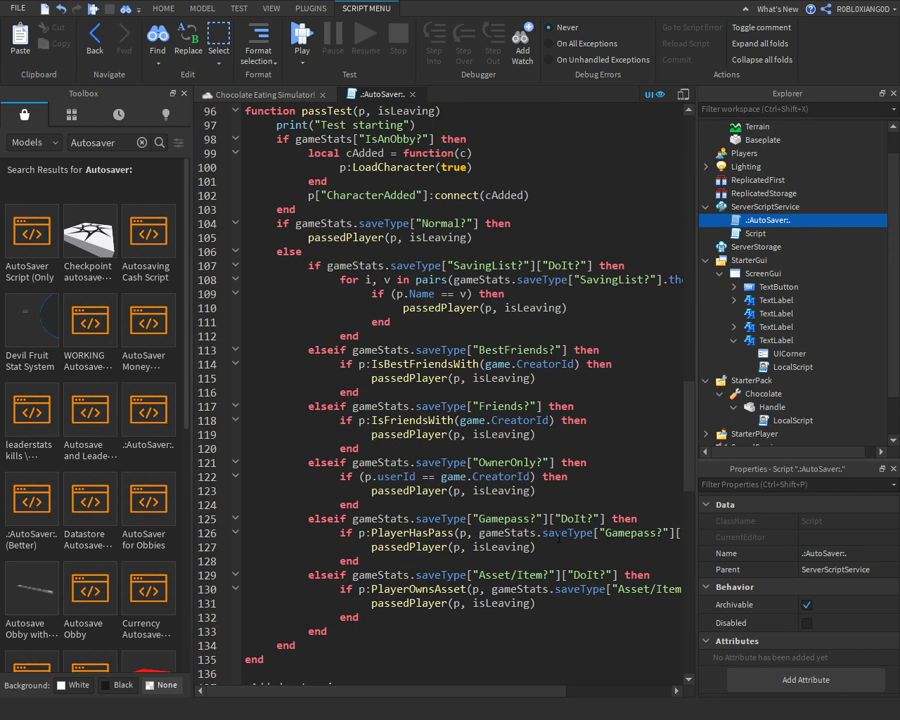
pyautogui.click(410, 94)
# - Collapse ServerScriptService, StarterGui and StarterPack in the Explorer
pyautogui.click(706, 207)
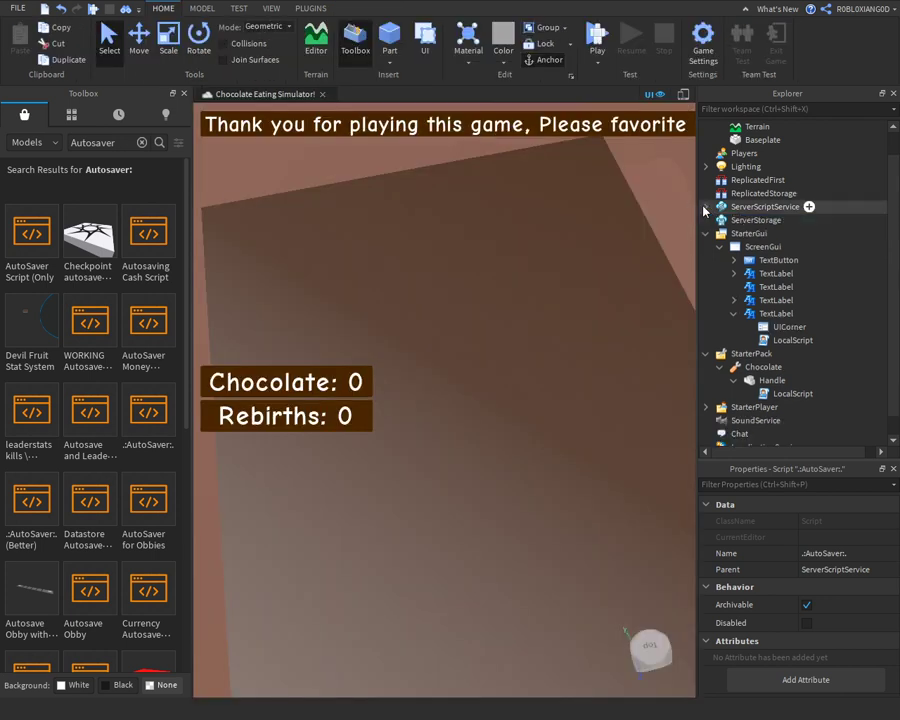
pyautogui.moveTo(584, 296); pyautogui.dragTo(565, 290, button='right')
pyautogui.click(565, 290)
pyautogui.click(706, 233)
pyautogui.click(706, 273)
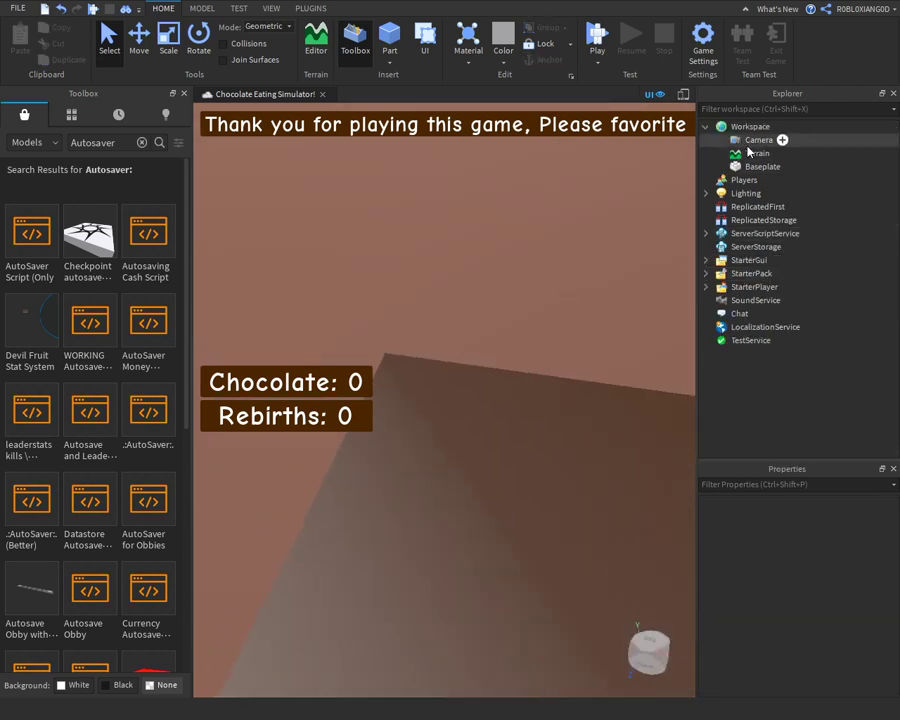
# - Add a new Script to the Workspace, clear its default code and begin a multi-line print call
pyautogui.click(752, 127)
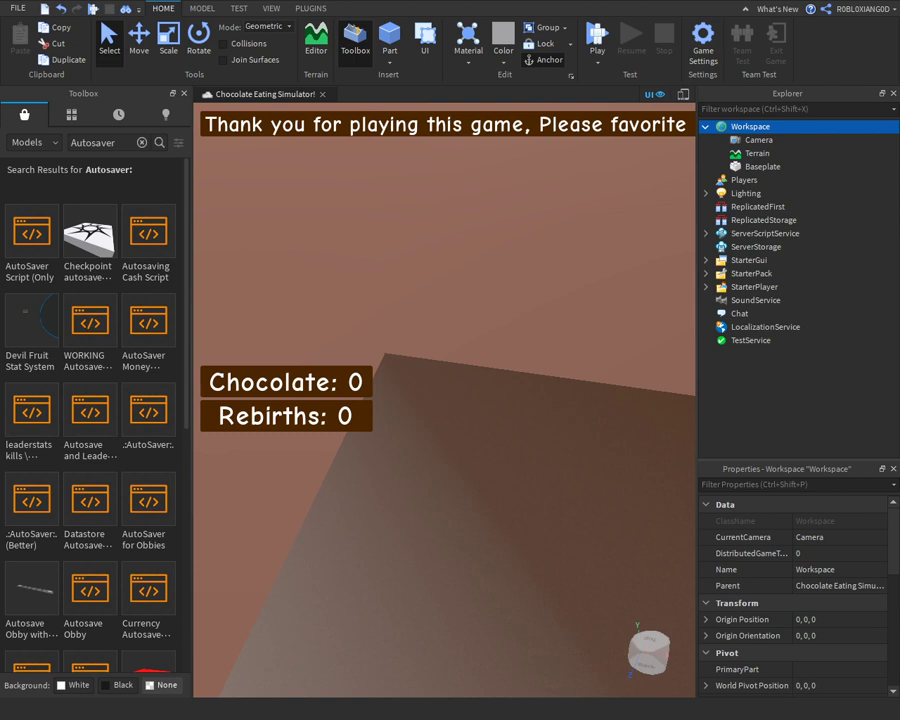
pyautogui.hotkey('ctrl', 'a')
pyautogui.keyDown('ctrl'); pyautogui.scroll(4, 368, 225); pyautogui.keyUp('ctrl')
pyautogui.write('print')
pyautogui.press('Return')
pyautogui.press('BackSpace')
pyautogui.write('(')
pyautogui.press('Return')
pyautogui.write('game.')
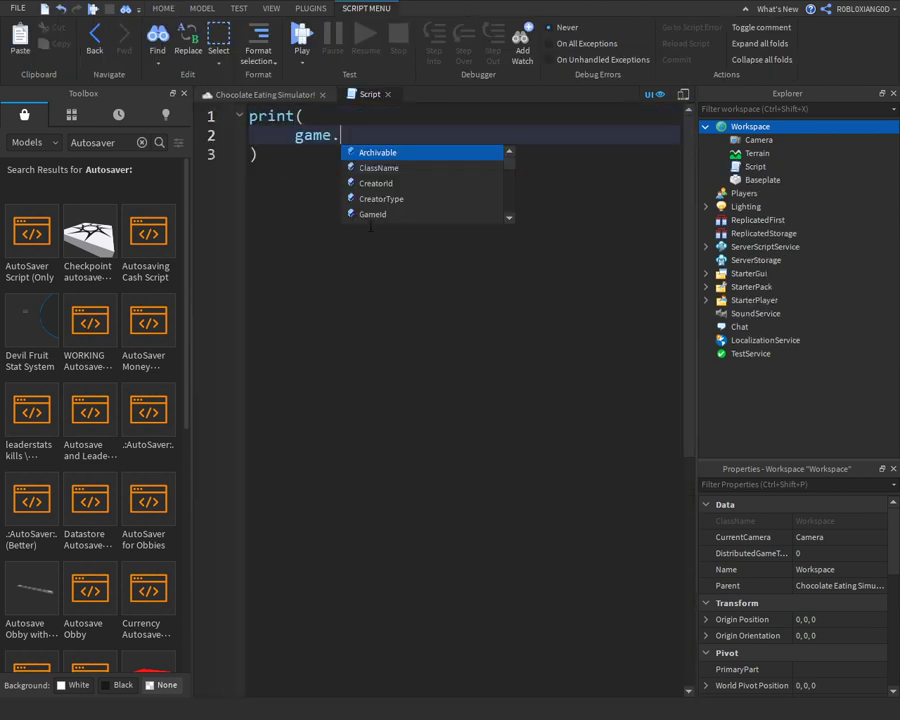
pyautogui.write('Workspace')
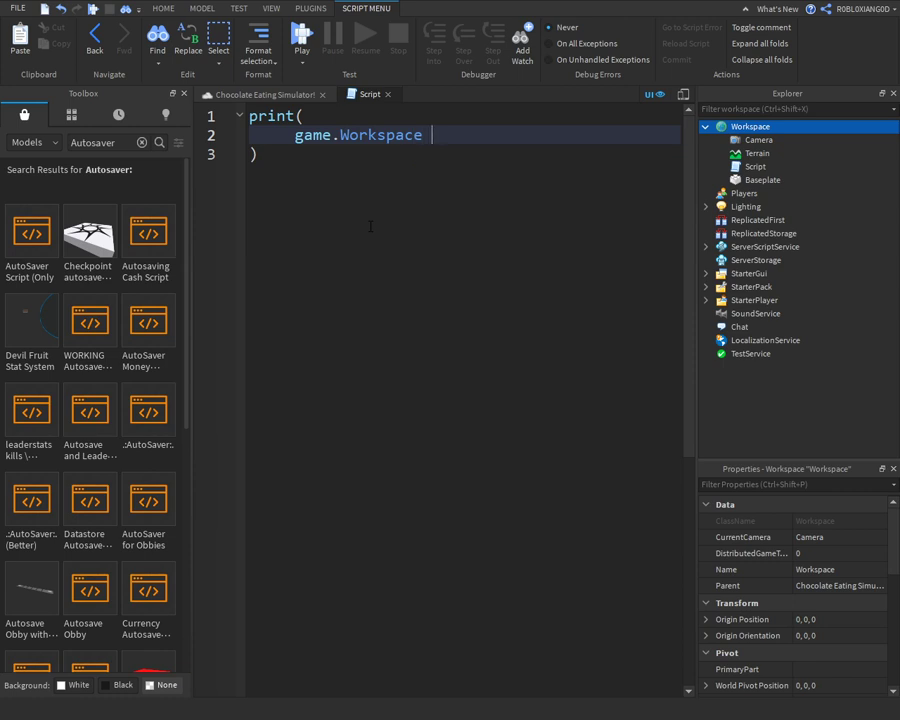
pyautogui.press('BackSpace')
pyautogui.press('BackSpace')
pyautogui.press('BackSpace')
pyautogui.press('BackSpace')
pyautogui.press('BackSpace')
pyautogui.press('BackSpace')
pyautogui.press('BackSpace')
pyautogui.press('BackSpace')
pyautogui.press('BackSpace')
pyautogui.press('BackSpace')
pyautogui.press('BackSpace')
pyautogui.press('BackSpace')
pyautogui.press('BackSpace')
pyautogui.press('BackSpace')
# - Write "Workspace:"..game.Workspace.Gravity as the argument of the print call in the Workspace script
pyautogui.write('""Wor')
pyautogui.press('BackSpace')
pyautogui.press('BackSpace')
pyautogui.press('BackSpace')
pyautogui.press('BackSpace')
pyautogui.write('Worksapc')
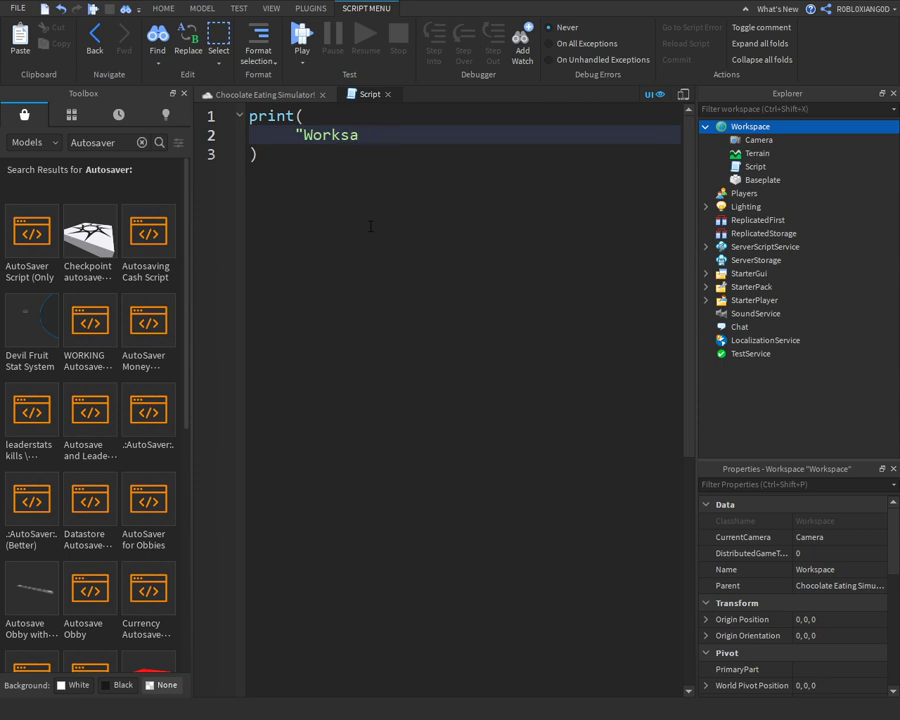
pyautogui.press('BackSpace')
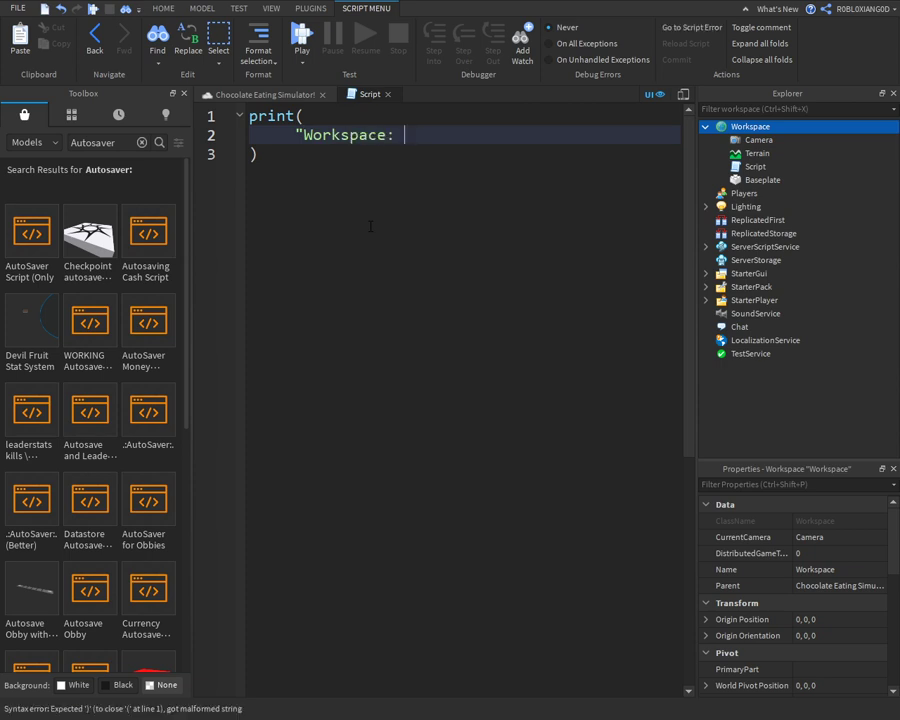
pyautogui.write('..game.Workspace')
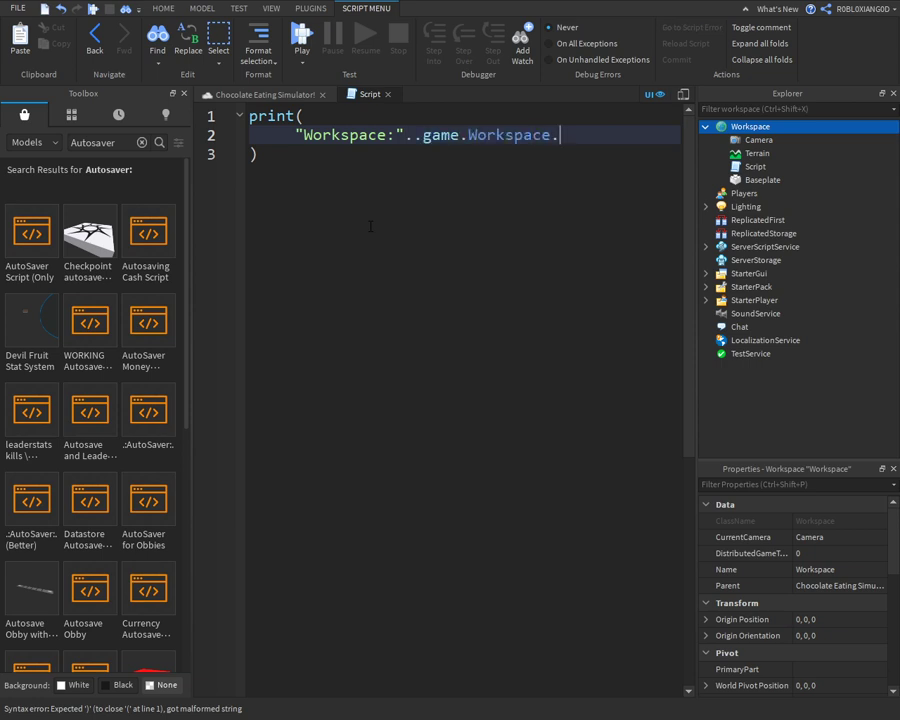
pyautogui.write('.Gravity')
# - Start a second print line reading "Filtering Enabled:"..game. and look through the Workspace properties for a matching property
pyautogui.press('Return')
pyautogui.write('"Filtering Enab')
pyautogui.press('BackSpace')
pyautogui.write('ab')
pyautogui.press('BackSpace')
pyautogui.press('BackSpace')
pyautogui.write('bled:"..game.')
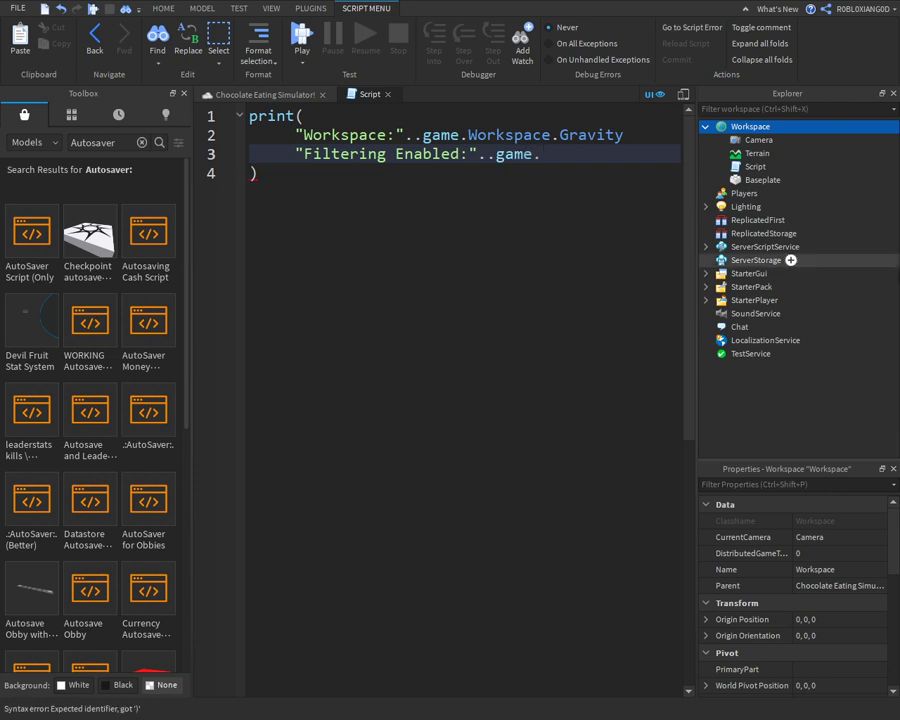
pyautogui.scroll(-2, 846, 696)
pyautogui.scroll(-5, 848, 688)
pyautogui.scroll(2, 846, 650)
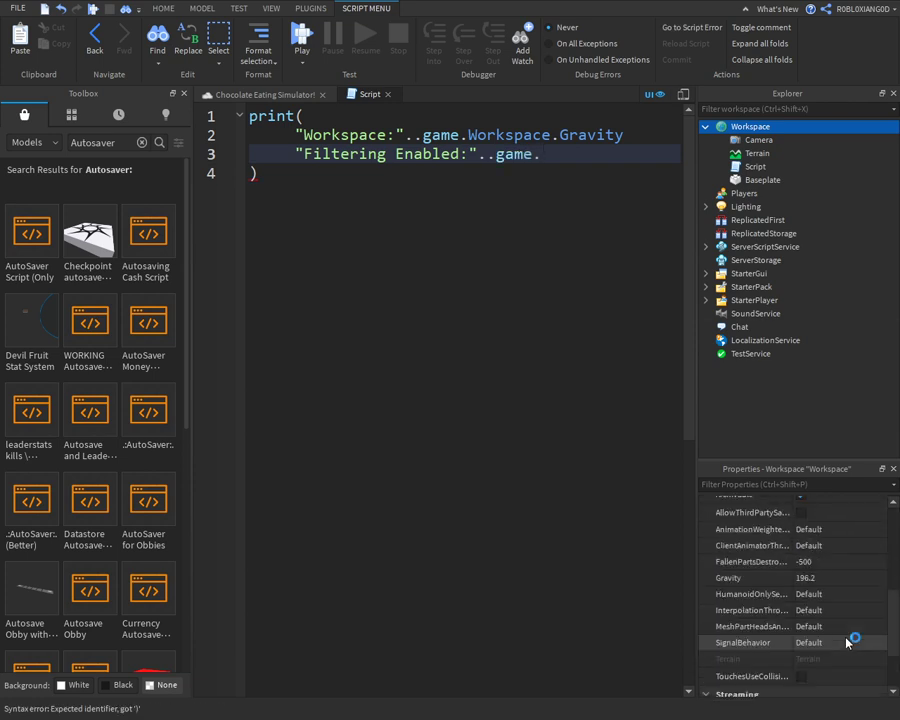
pyautogui.scroll(2, 846, 642)
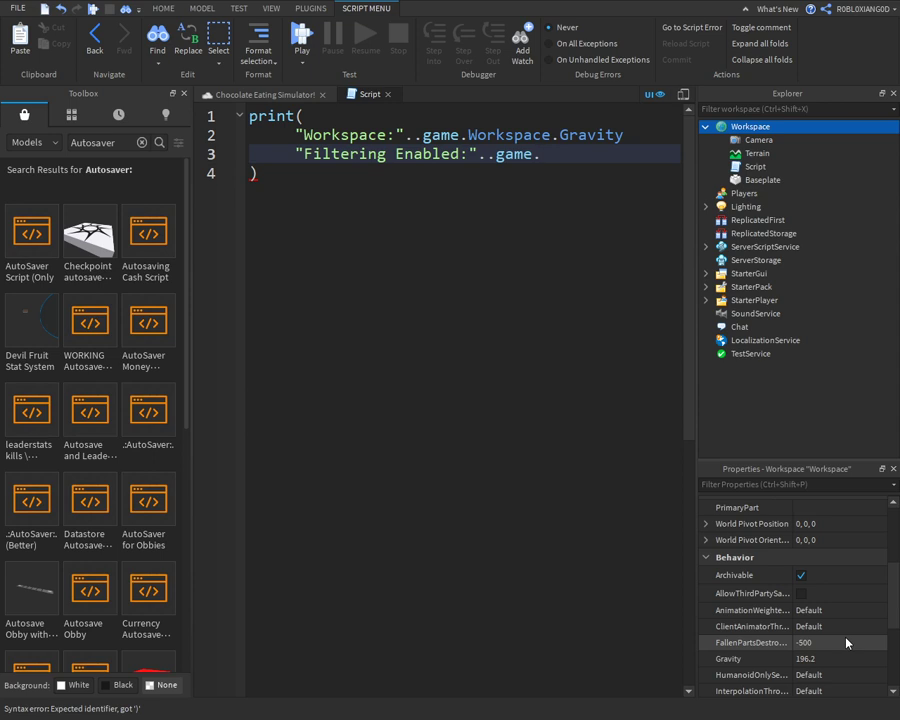
pyautogui.scroll(-4, 846, 642)
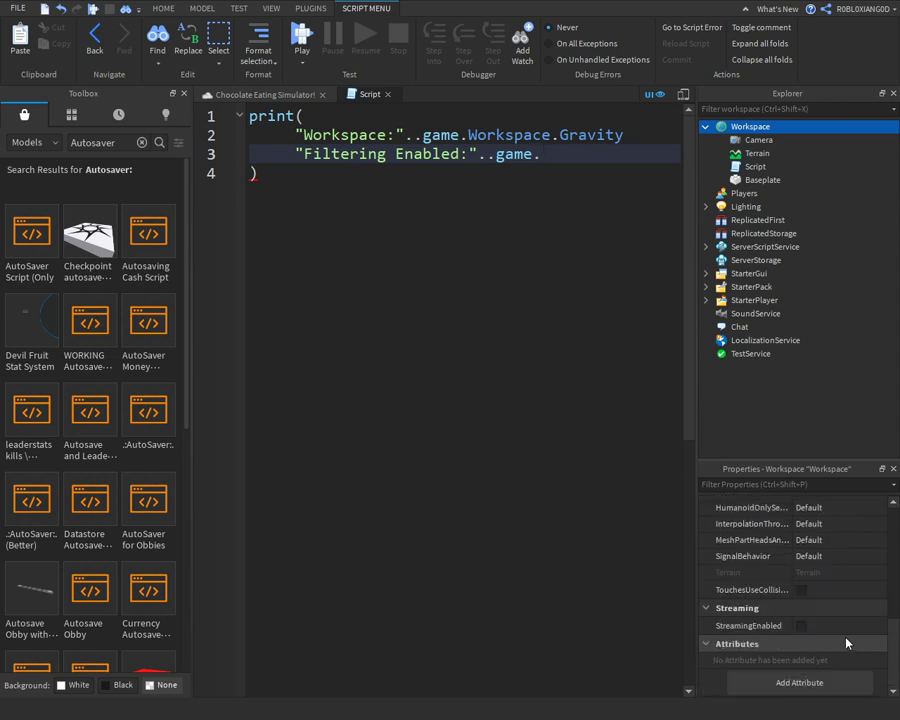
pyautogui.scroll(2, 846, 643)
# - Change the printed label from Workspace to "Gravity:" and delete the Filtering Enabled line
pyautogui.doubleClick(360, 154)
pyautogui.doubleClick(350, 134)
pyautogui.write('Gravity')
pyautogui.tripleClick(350, 154)
pyautogui.press('BackSpace')
# - Playtest the game and examine the Developer Console log for the script's gravity output and any errors, ending the test
pyautogui.click(256, 98)
pyautogui.press('F5')
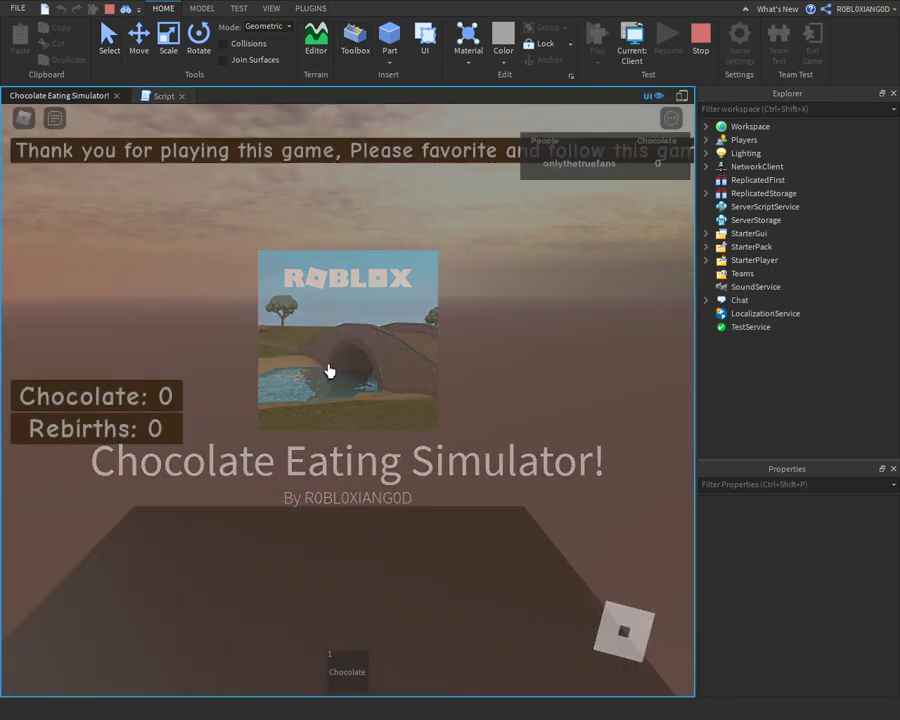
pyautogui.press('F9')
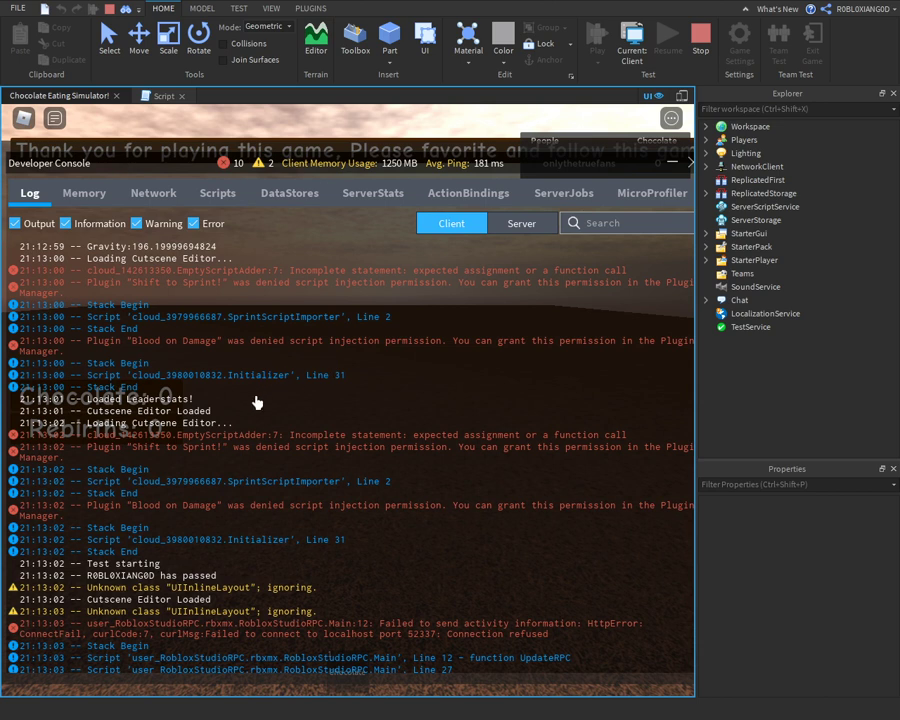
pyautogui.scroll(5, 256, 400)
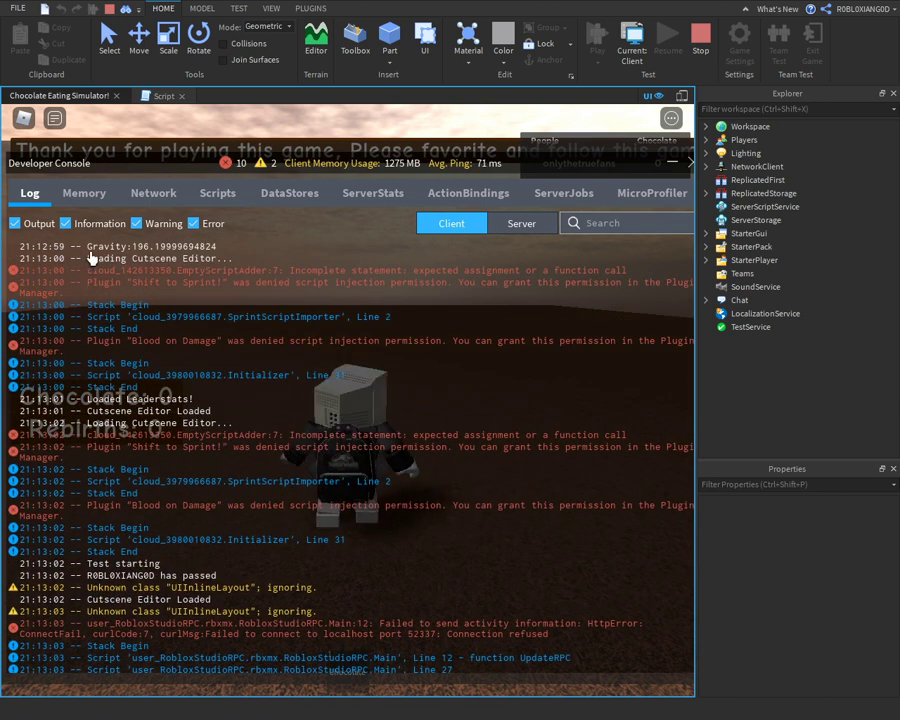
pyautogui.scroll(-3, 100, 455)
pyautogui.scroll(-3, 100, 455)
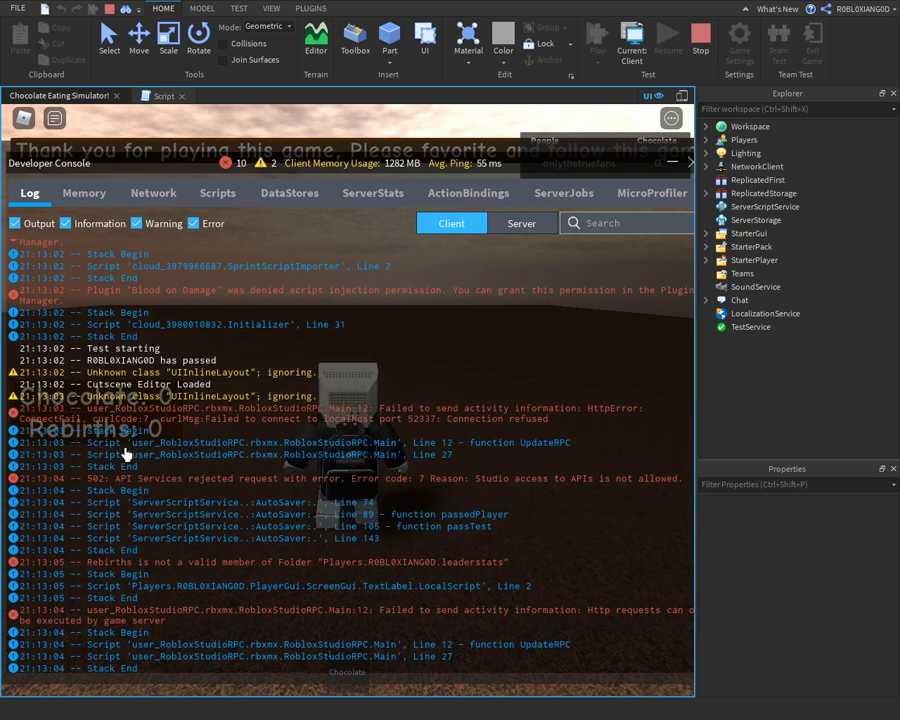
pyautogui.press('F9')
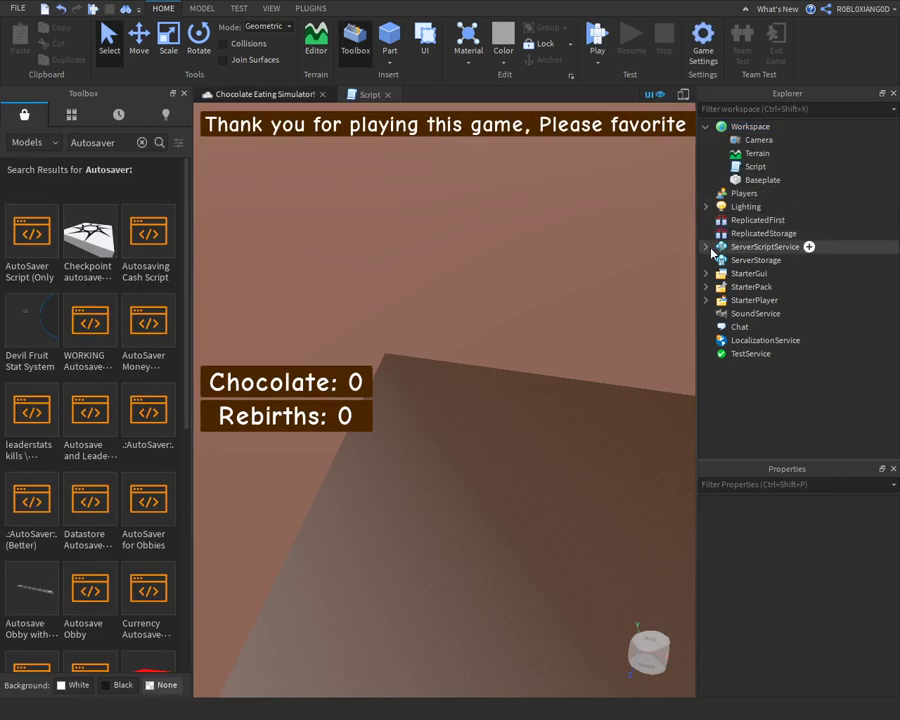
# - Open the leaderstats Script in ServerScriptService and paste a copy of the InitLeaderboard function below the original
pyautogui.click(706, 246)
pyautogui.doubleClick(752, 273)
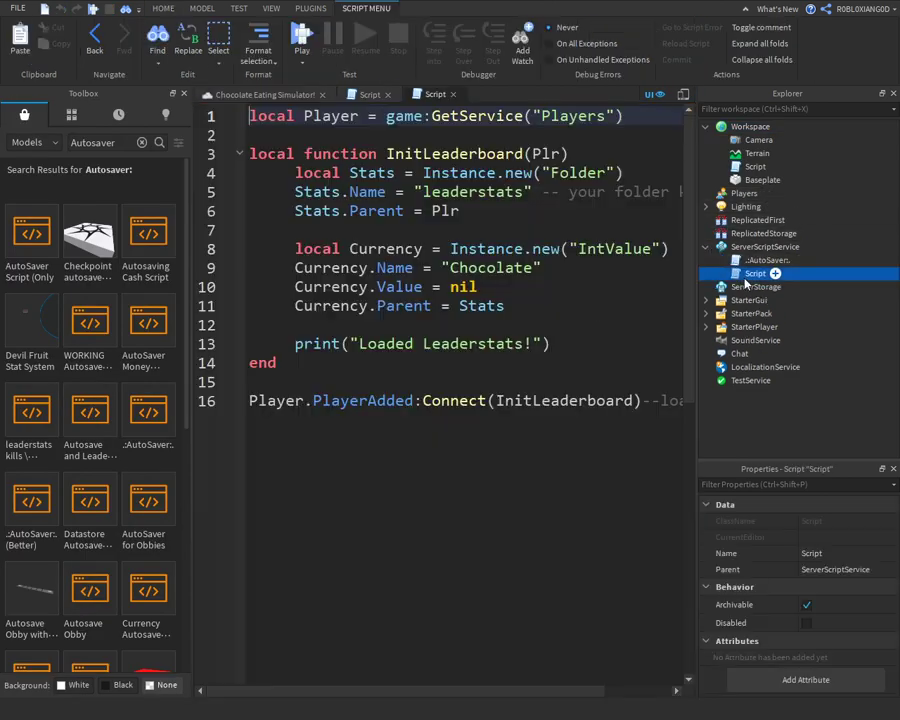
pyautogui.keyDown('ctrl'); pyautogui.scroll(-2, 471, 349); pyautogui.keyUp('ctrl')
pyautogui.keyDown('ctrl'); pyautogui.scroll(-1, 385, 343); pyautogui.keyUp('ctrl')
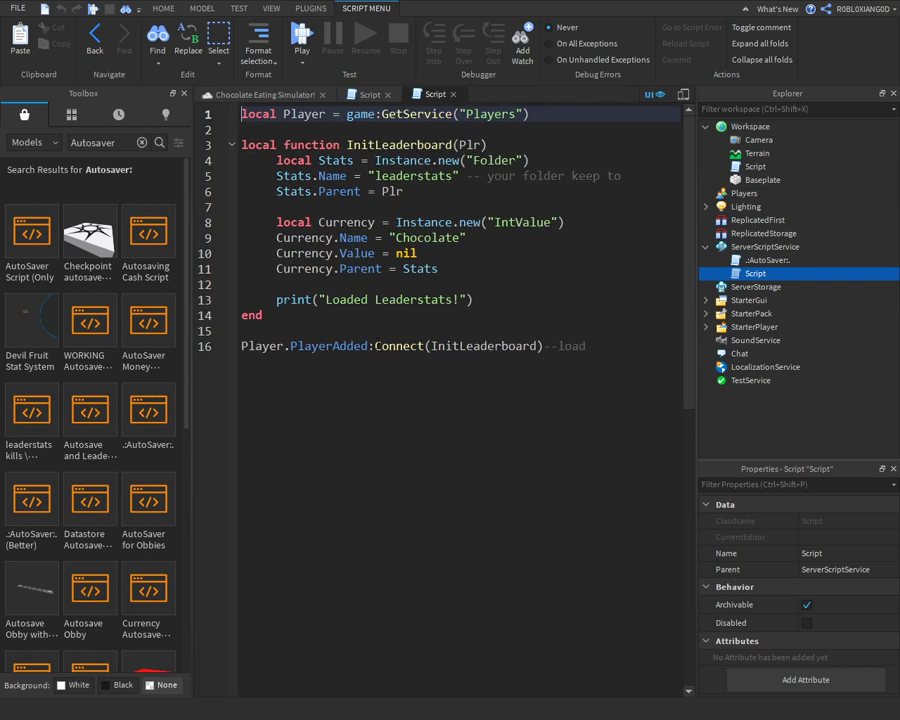
pyautogui.moveTo(309, 320); pyautogui.dragTo(240, 144)
pyautogui.hotkey('ctrl', 'c')
pyautogui.click(303, 320)
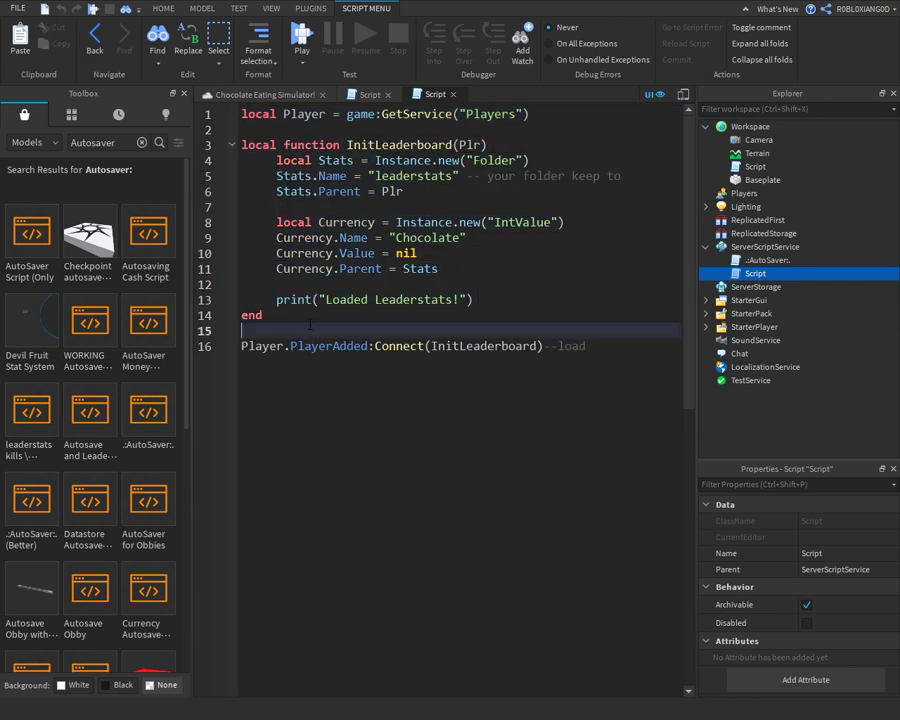
pyautogui.write('\\')
pyautogui.press('Return')
pyautogui.press('BackSpace')
pyautogui.press('BackSpace')
pyautogui.press('Return')
pyautogui.press('Return')
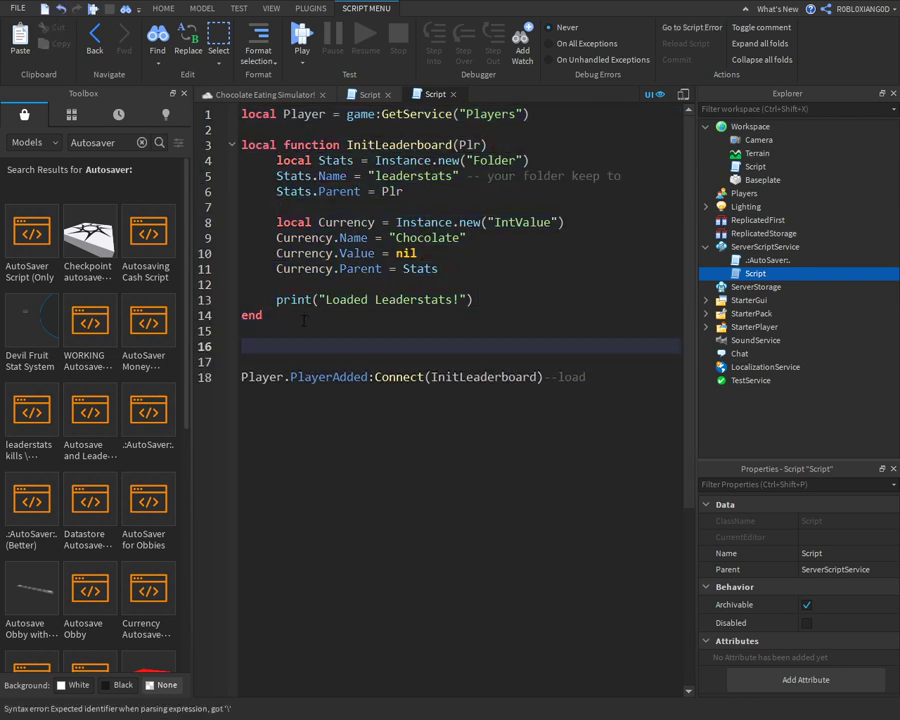
pyautogui.hotkey('ctrl', 'v')
# - In the copied function, set Currency.Name to "Rebirths" and rename the function InitLeaderboard2
pyautogui.doubleClick(403, 439)
pyautogui.write('R')
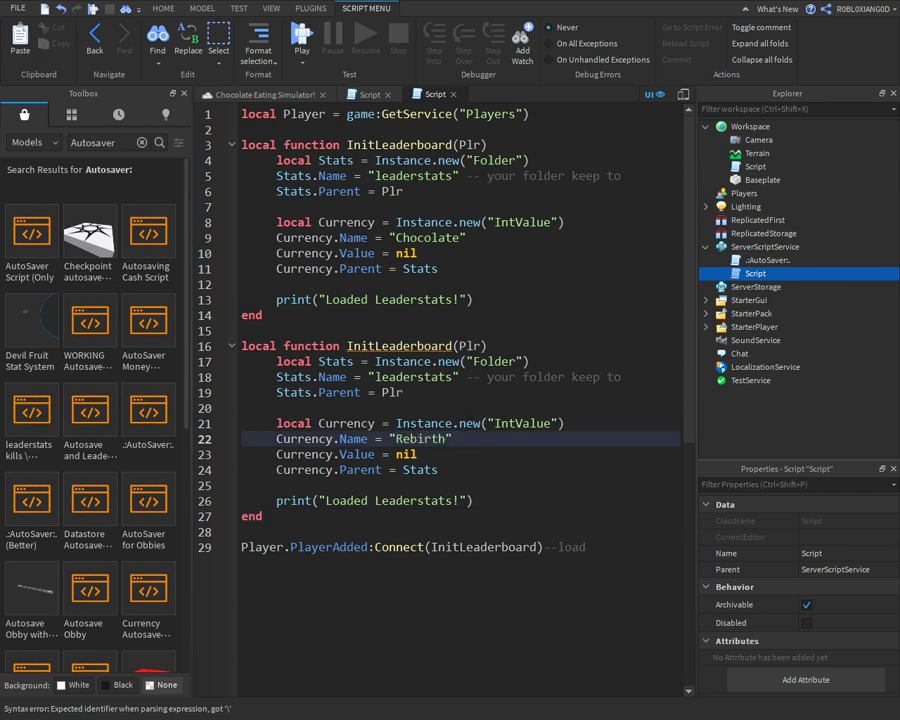
pyautogui.write('s')
pyautogui.doubleClick(405, 515)
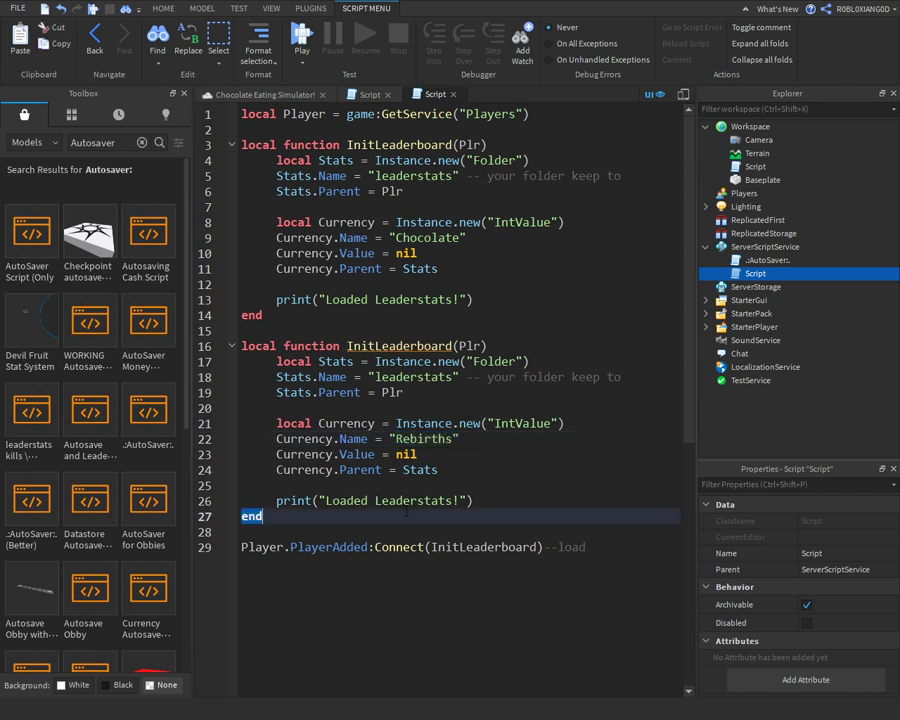
pyautogui.click(404, 333)
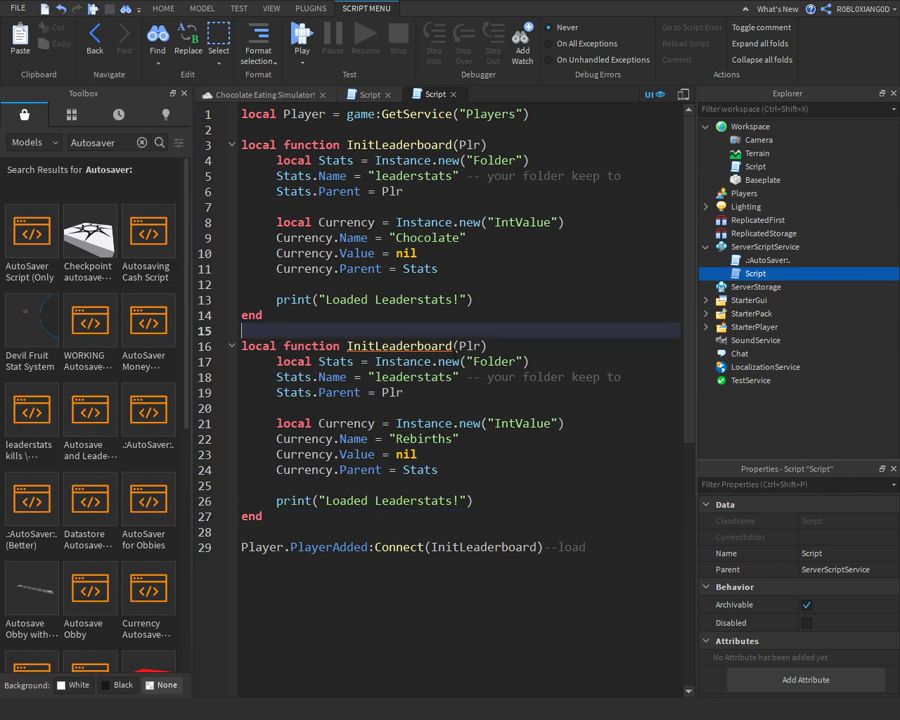
pyautogui.click(452, 346)
pyautogui.write('2')
# - Duplicate the Player.PlayerAdded:Connect line above the original and make it call InitLeaderboard2
pyautogui.tripleClick(504, 541)
pyautogui.hotkey('ctrl', 'c')
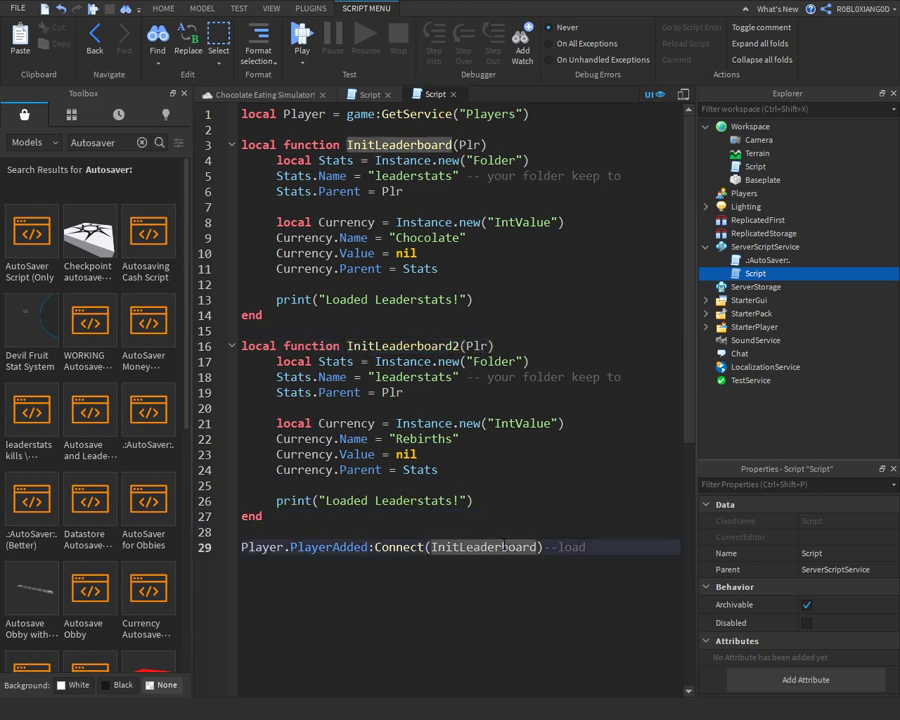
pyautogui.click(611, 538)
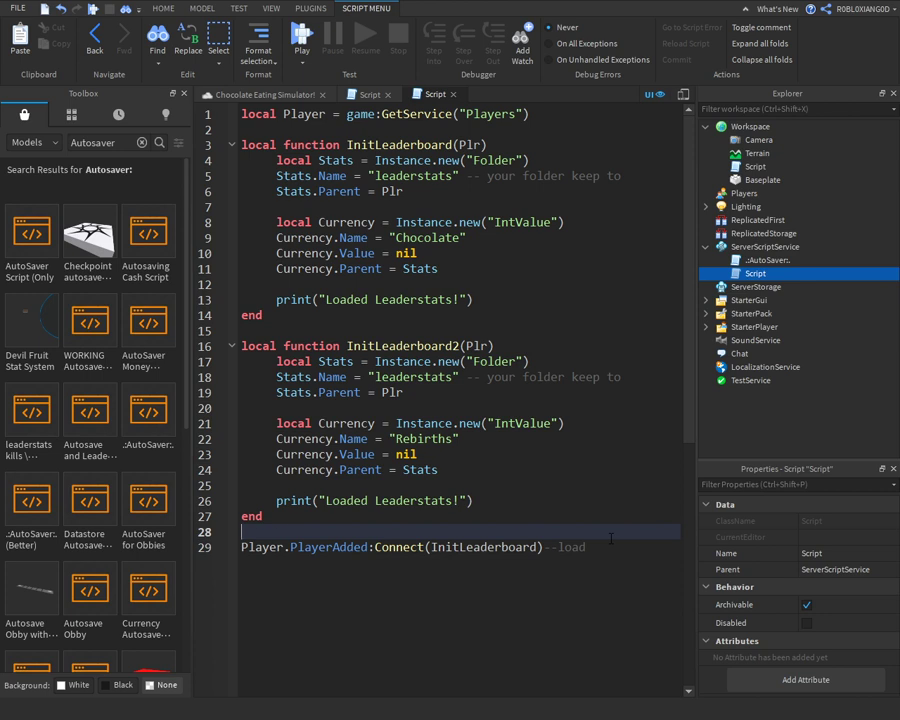
pyautogui.hotkey('ctrl', 'v')
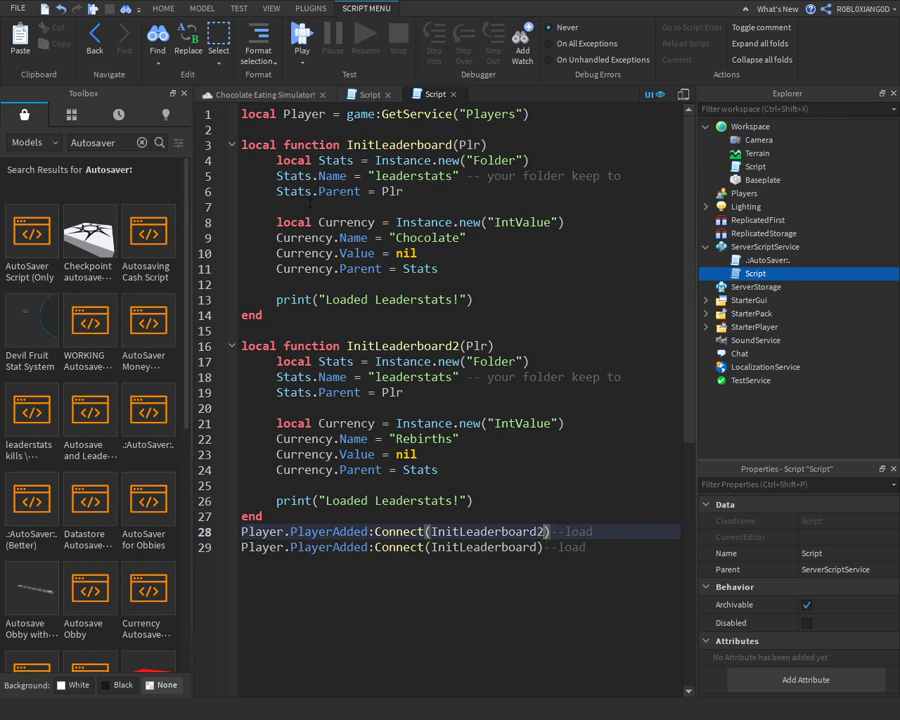
# - Playtest the game with the second leaderboard function and return to the leaderstats script
pyautogui.click(262, 95)
pyautogui.press('F5')
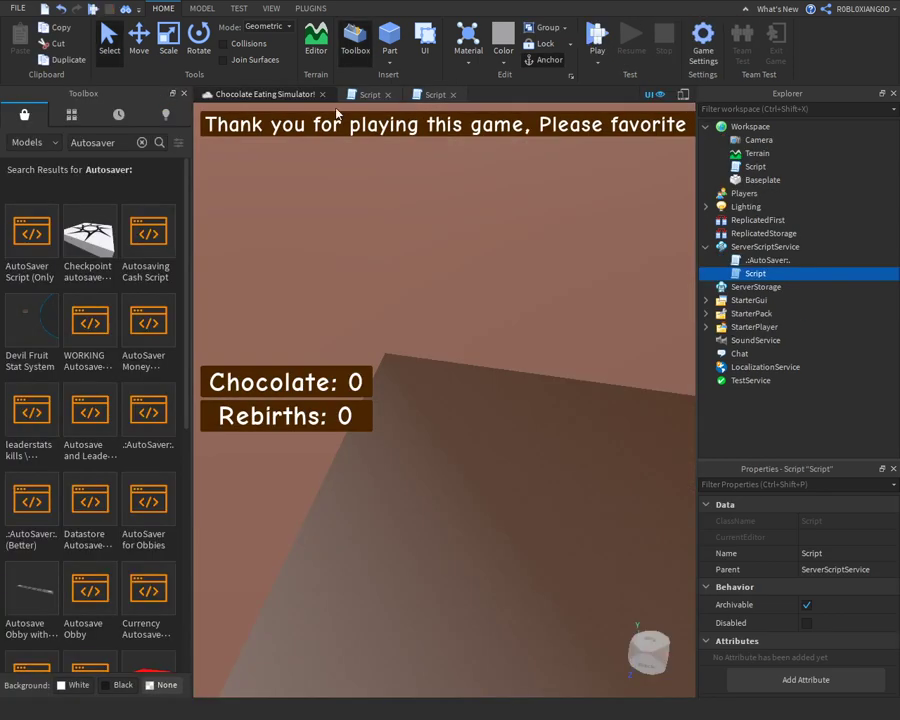
pyautogui.click(348, 99)
pyautogui.click(422, 99)
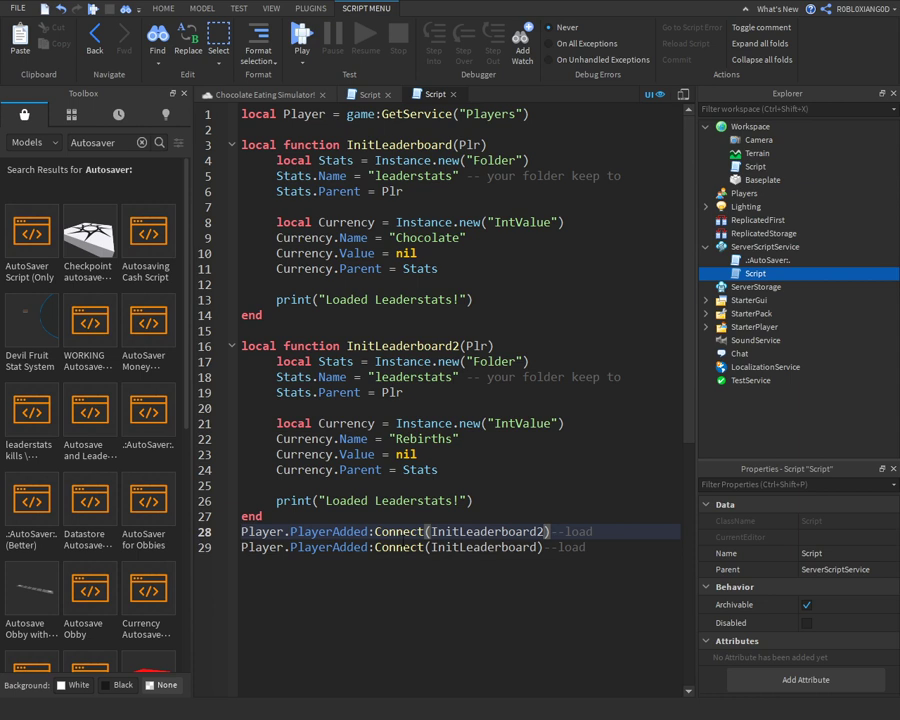
# - Delete the Player.PlayerAdded:Connect(InitLeaderboard2) line from the leaderstats script
pyautogui.moveTo(514, 522); pyautogui.dragTo(515, 530)
pyautogui.tripleClick(509, 531)
pyautogui.press('BackSpace')
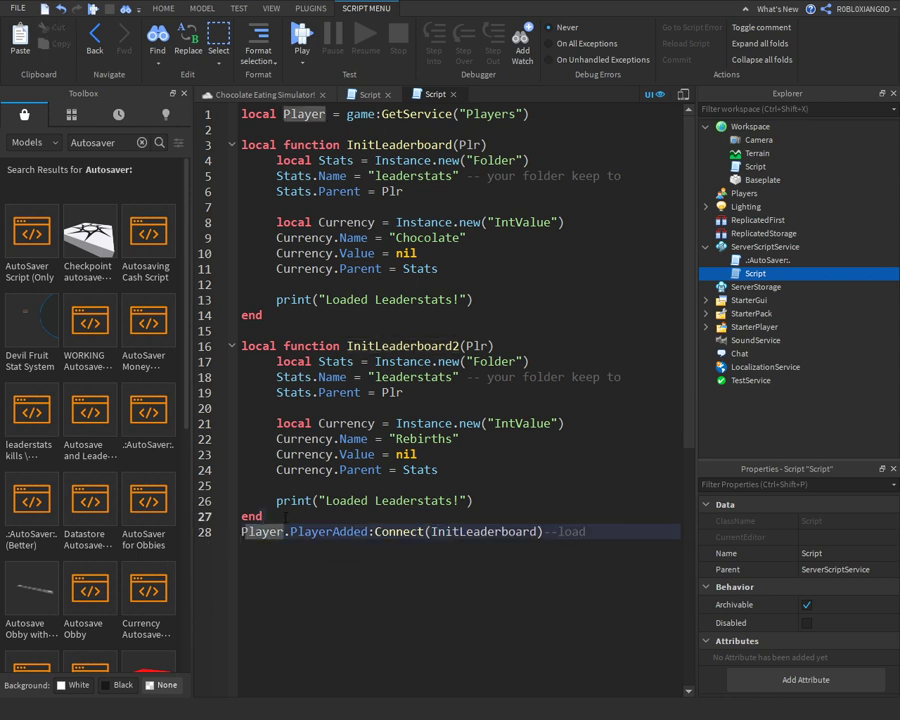